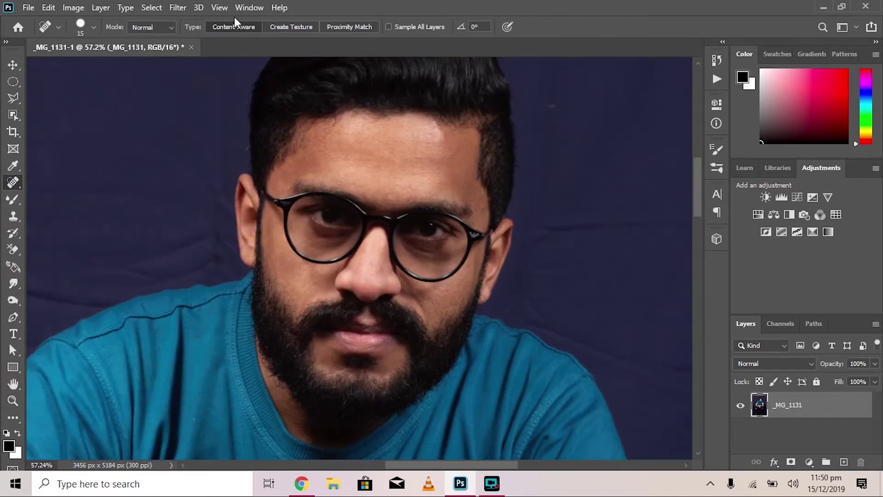
# Open Imagenomic Portraiture and sample two face skin tones into the skin mask
pyautogui.click(178, 7)
pyautogui.click(364, 282)
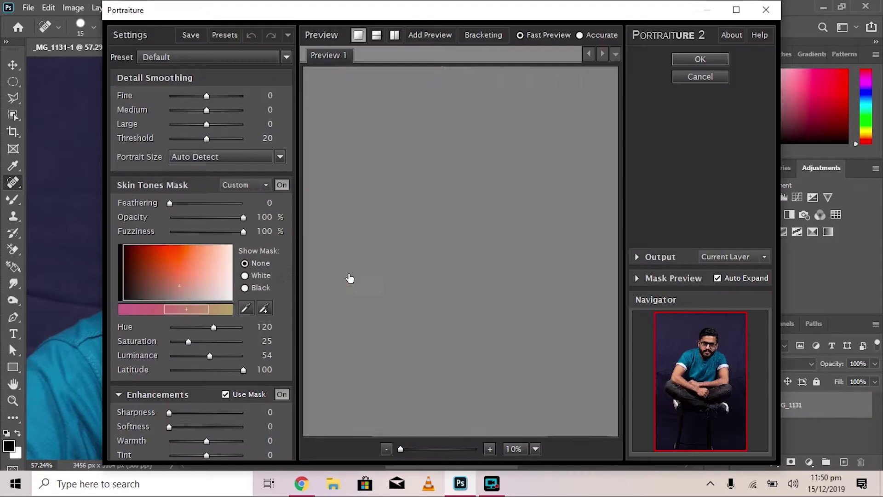
pyautogui.click(265, 310)
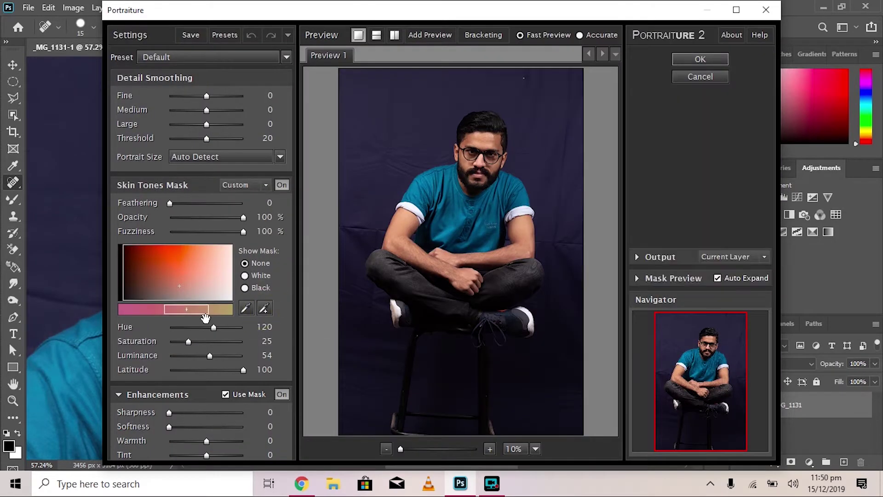
pyautogui.click(261, 311)
pyautogui.click(486, 160)
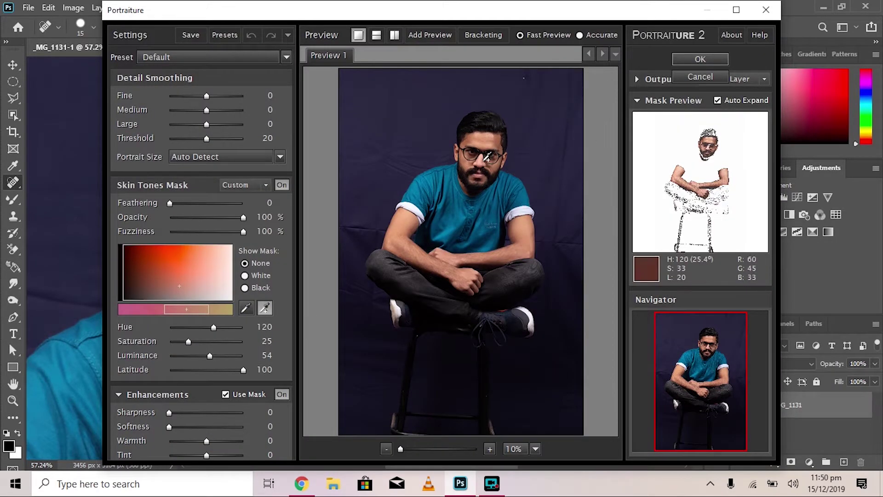
pyautogui.click(487, 159)
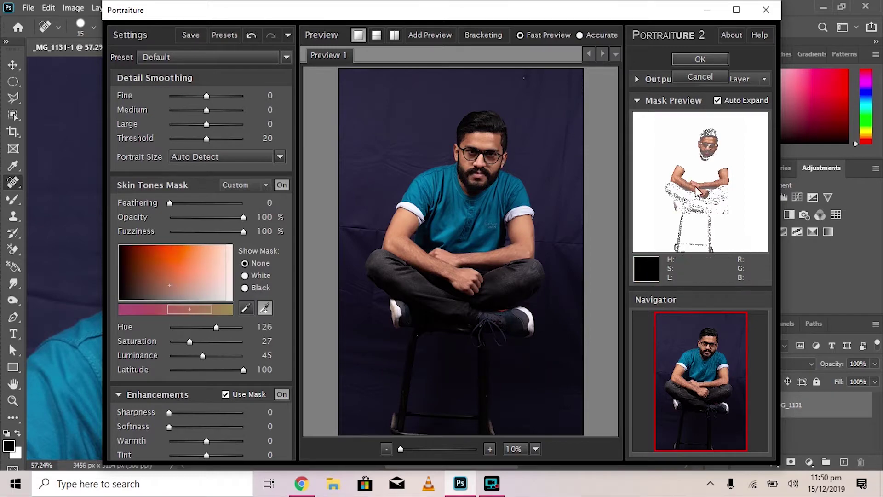
# Apply the Portraiture smoothing and inspect the softened face
pyautogui.click(699, 58)
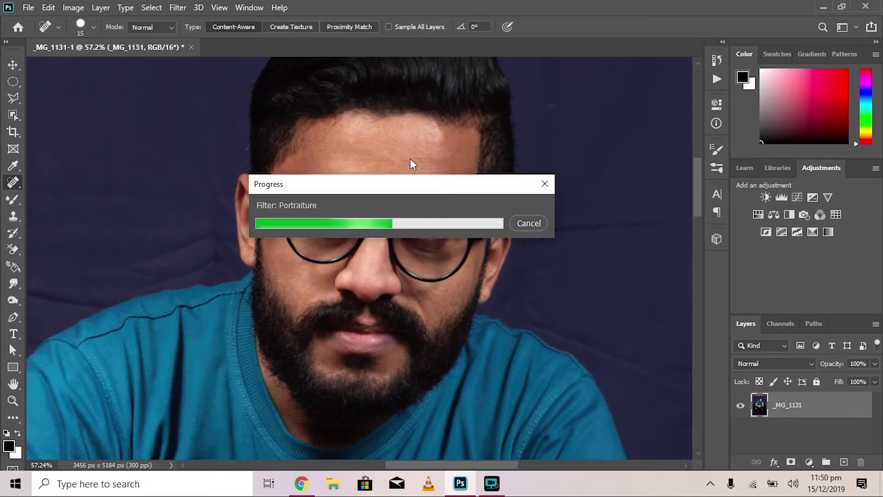
pyautogui.scroll(2, 410, 158)
pyautogui.scroll(-2, 426, 144)
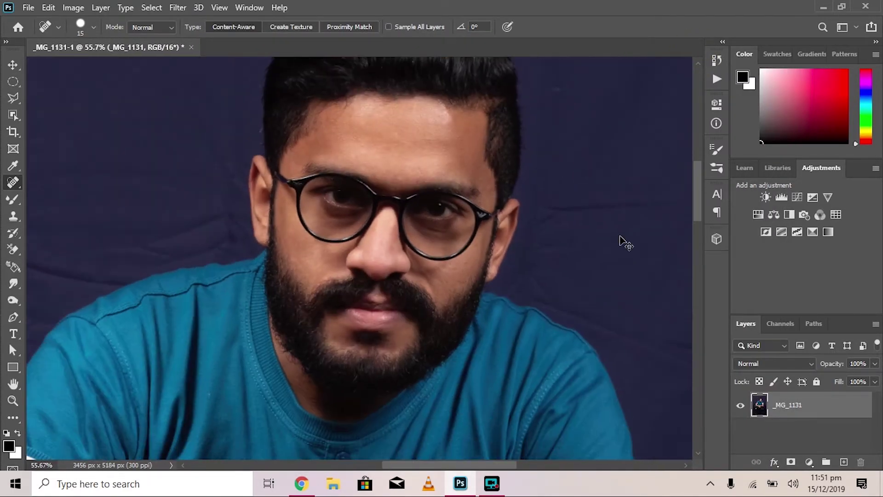
pyautogui.scroll(3, 529, 175)
pyautogui.scroll(-4, 461, 197)
pyautogui.scroll(4, 386, 175)
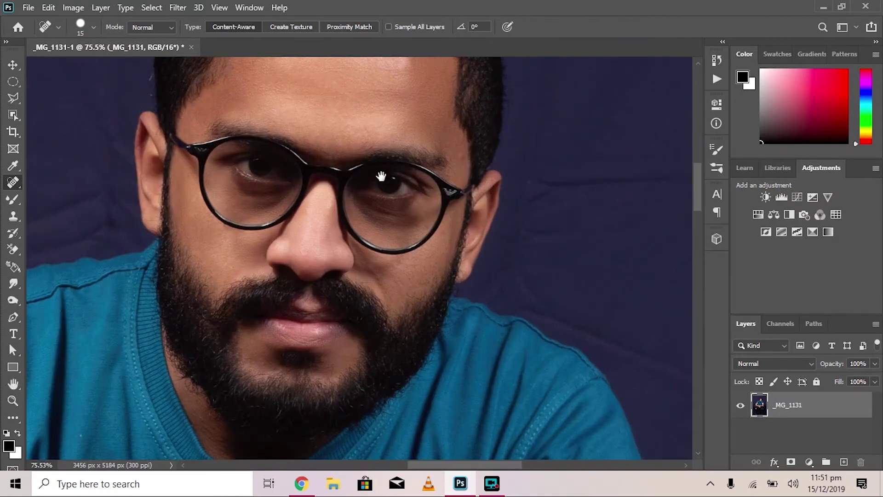
pyautogui.scroll(2, 428, 284)
pyautogui.scroll(-2, 428, 284)
pyautogui.scroll(3, 438, 230)
pyautogui.scroll(-3, 454, 223)
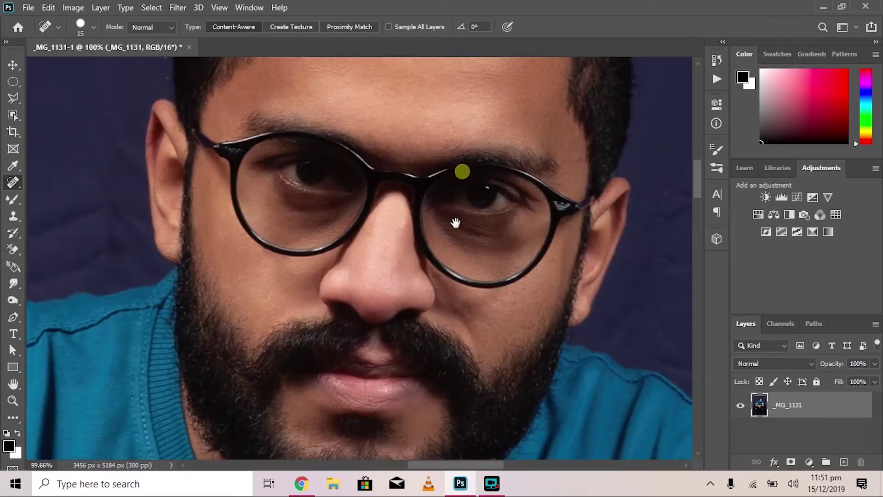
pyautogui.scroll(1, 450, 138)
pyautogui.scroll(-2, 450, 138)
pyautogui.scroll(3, 453, 127)
# Switch to the Mixer Brush (Wet 20%, Load 71%, Mix 79%) and blend across the forehead
pyautogui.rightClick(13, 199)
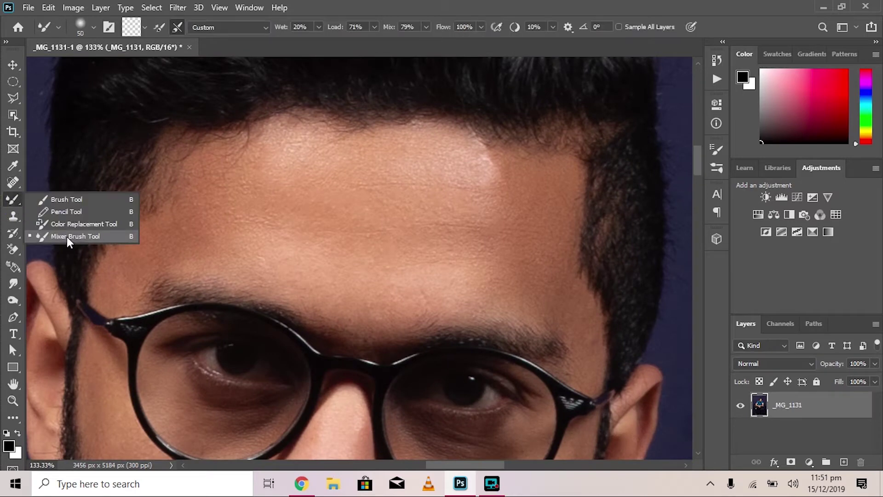
pyautogui.click(67, 236)
pyautogui.click(144, 29)
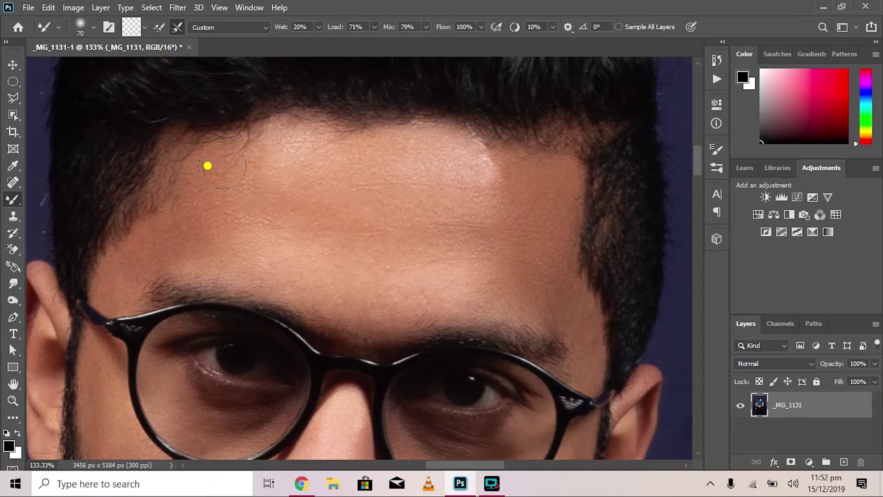
pyautogui.moveTo(208, 166); pyautogui.dragTo(453, 235)
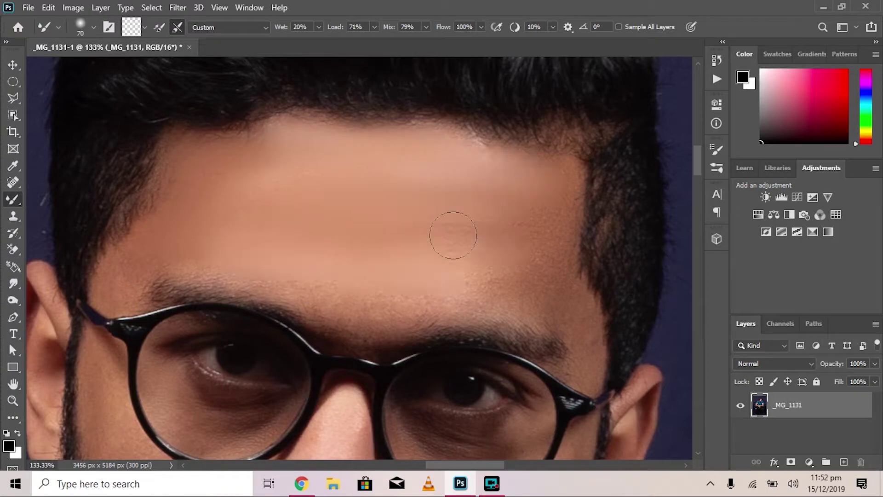
pyautogui.scroll(-2, 454, 235)
pyautogui.scroll(-2, 451, 152)
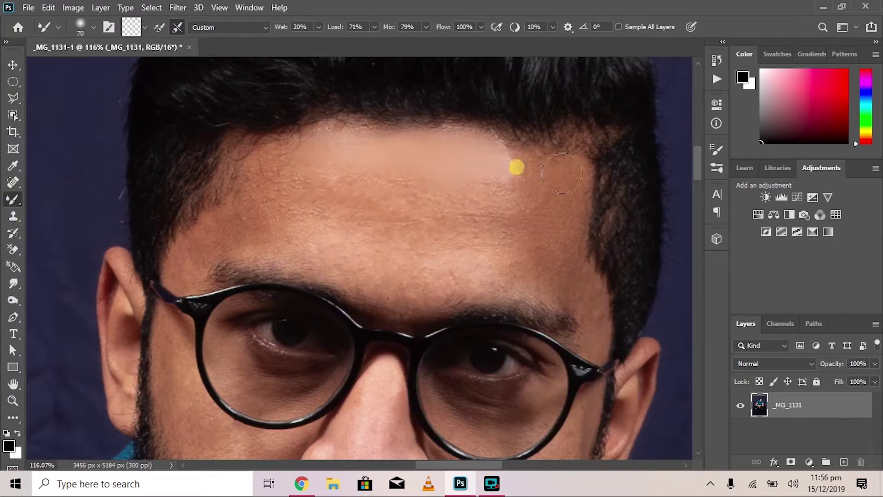
# Blend the upper right forehead and brow skin texture smooth
pyautogui.moveTo(555, 257); pyautogui.dragTo(498, 197)
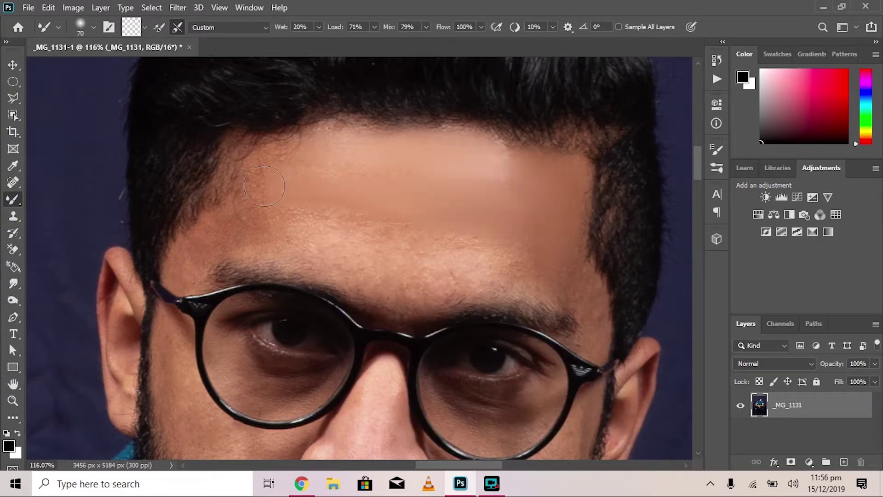
pyautogui.moveTo(258, 207)
pyautogui.mouseDown()
pyautogui.moveTo(467, 230)
pyautogui.moveTo(529, 258)
pyautogui.mouseUp()
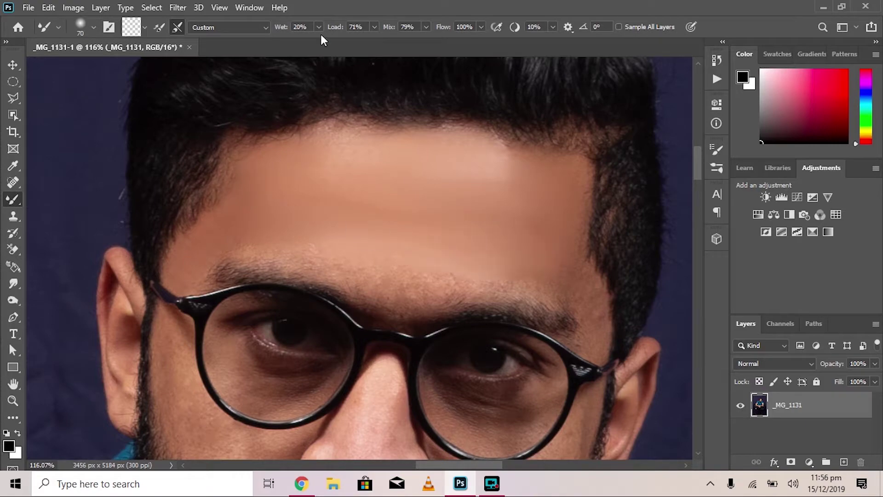
pyautogui.click(240, 229)
pyautogui.scroll(3, 351, 247)
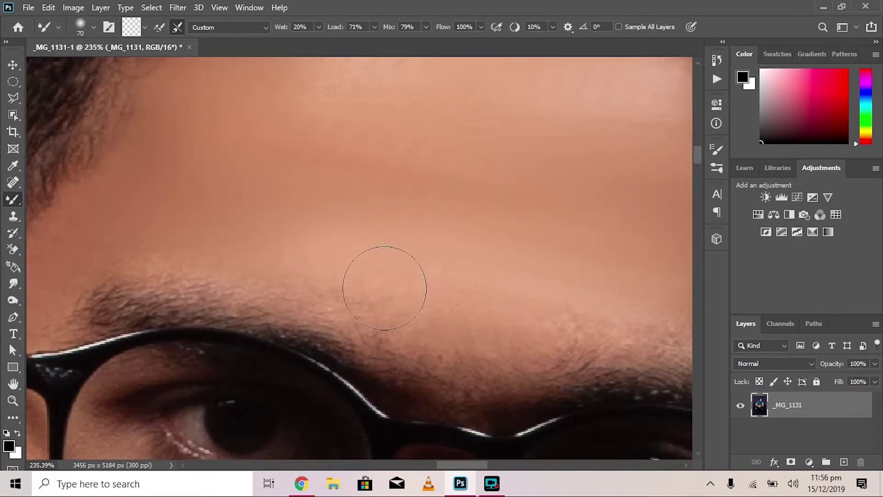
pyautogui.scroll(-5, 501, 332)
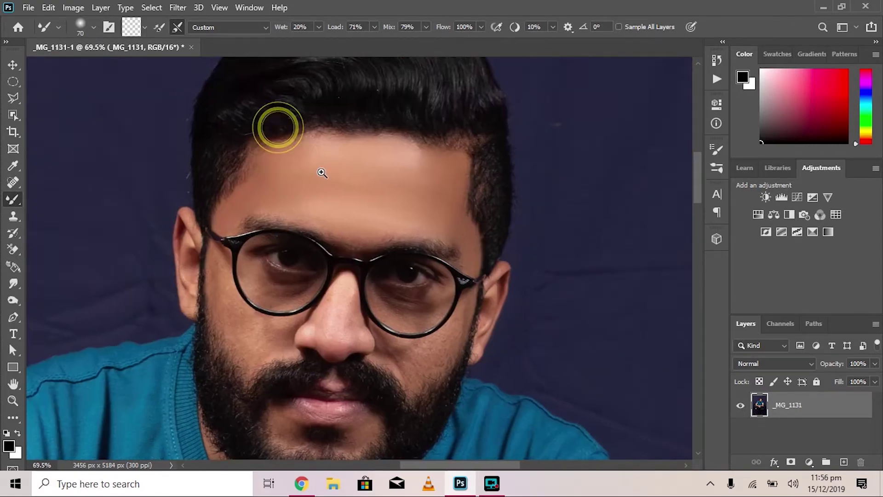
pyautogui.scroll(4, 278, 126)
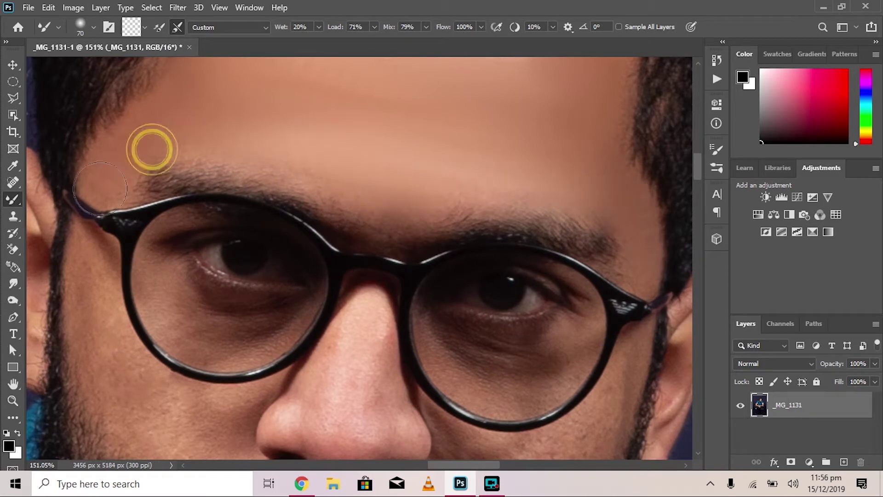
pyautogui.scroll(-5, 200, 93)
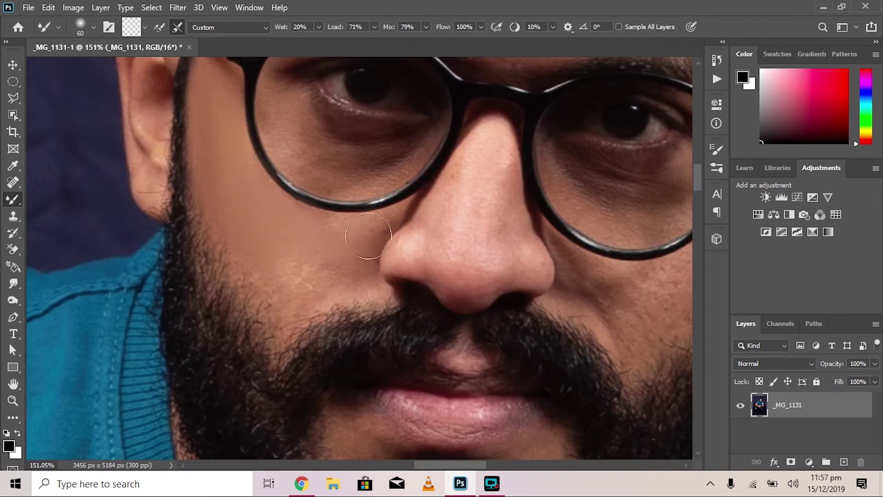
pyautogui.scroll(1, 357, 308)
pyautogui.scroll(3, 358, 309)
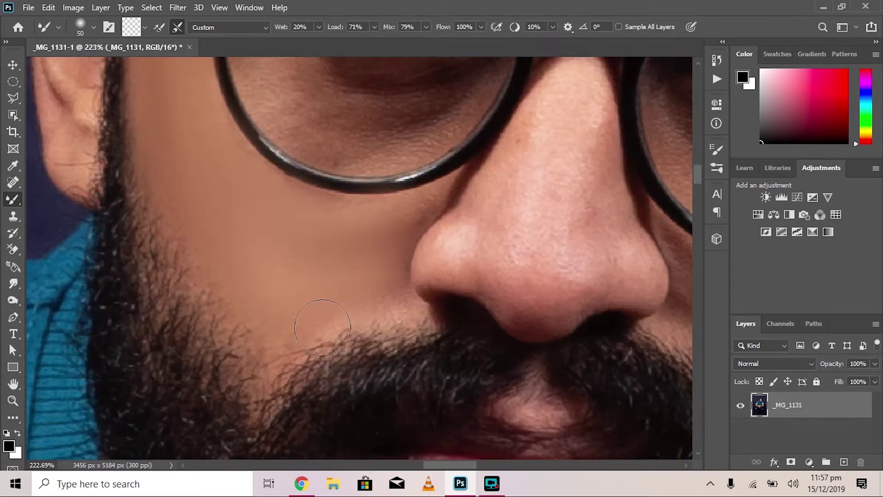
pyautogui.scroll(2, 409, 329)
pyautogui.scroll(4, 233, 258)
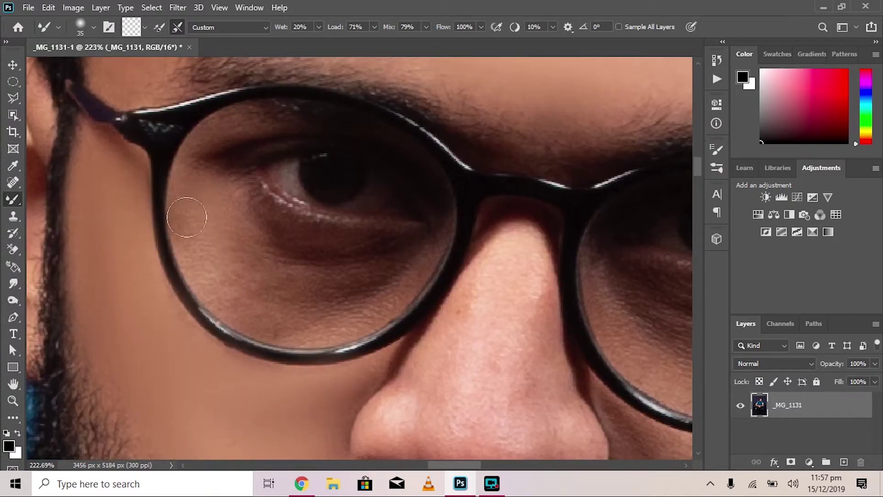
pyautogui.moveTo(337, 297); pyautogui.dragTo(223, 237)
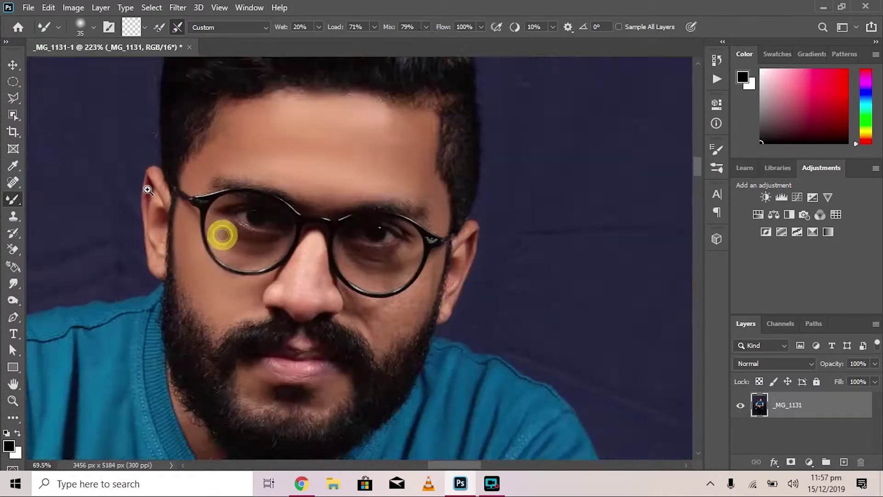
pyautogui.scroll(-5, 353, 328)
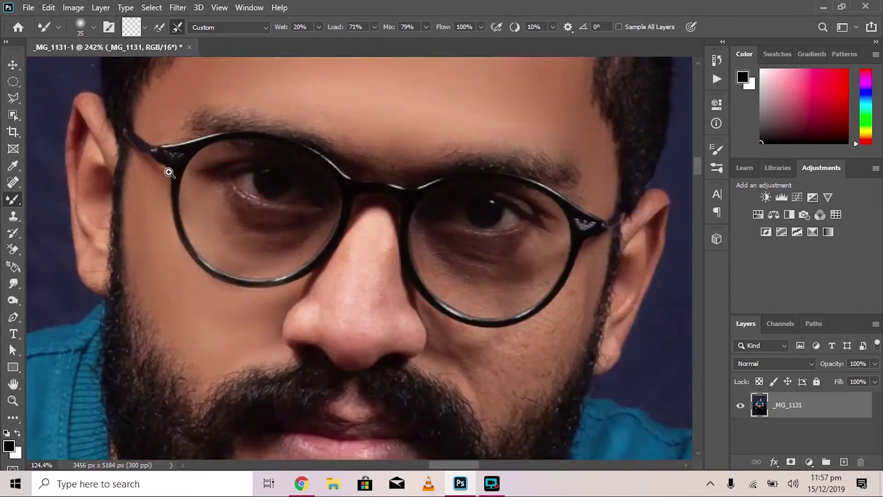
pyautogui.scroll(5, 331, 313)
pyautogui.scroll(-5, 318, 299)
pyautogui.scroll(5, 303, 290)
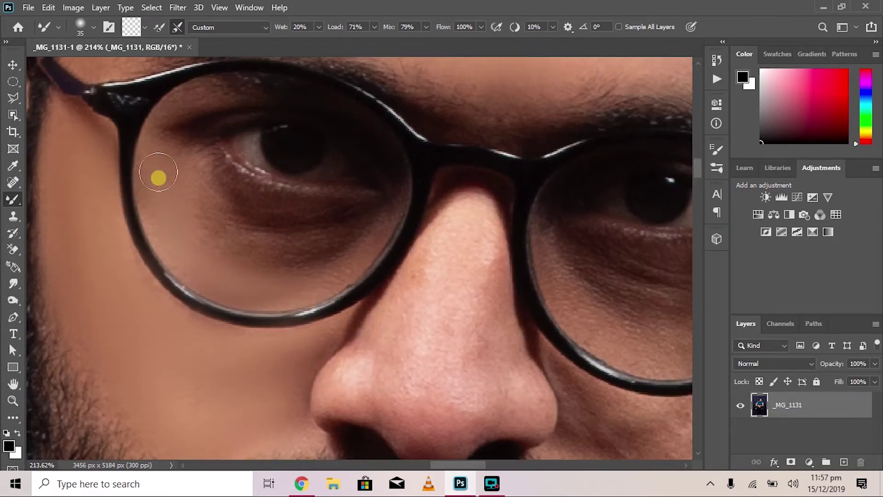
pyautogui.scroll(1, 230, 221)
pyautogui.scroll(-5, 253, 239)
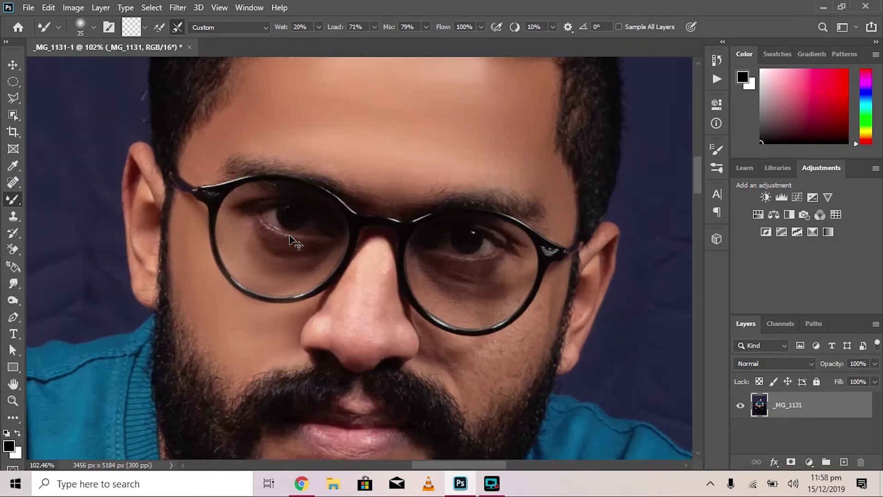
pyautogui.scroll(4, 299, 212)
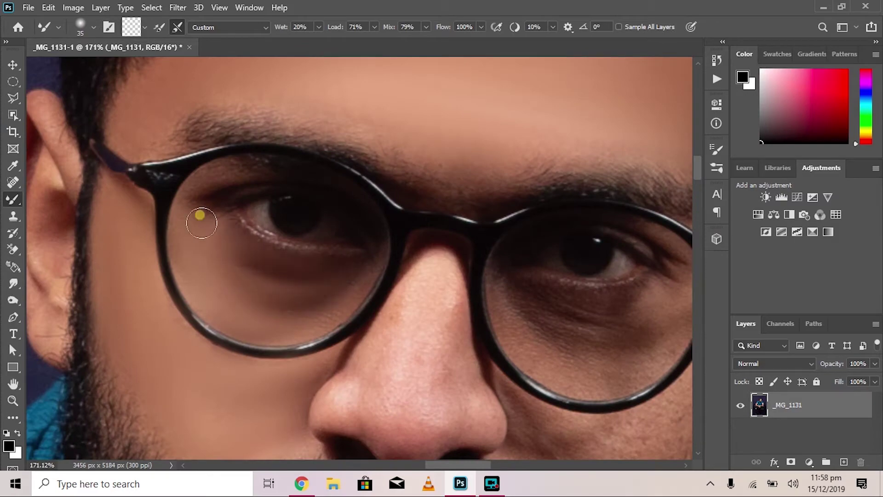
pyautogui.scroll(-5, 223, 173)
pyautogui.scroll(5, 223, 165)
pyautogui.scroll(1, 221, 152)
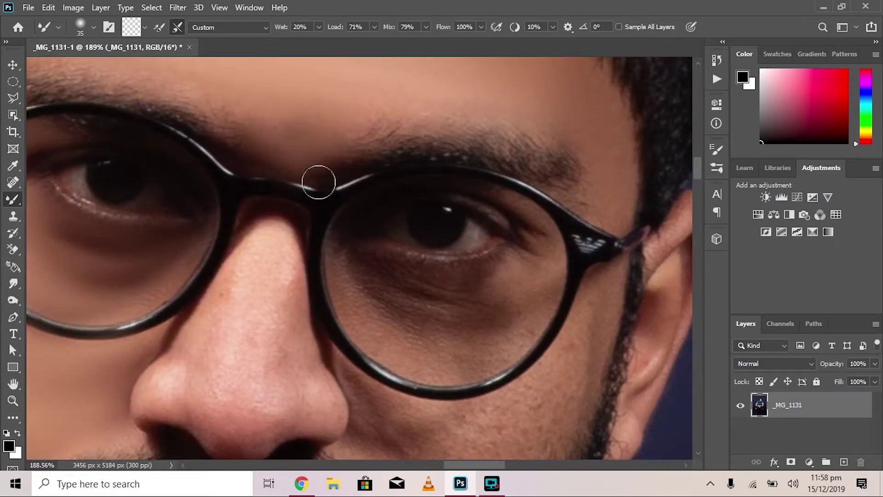
pyautogui.scroll(-5, 317, 165)
pyautogui.scroll(5, 343, 152)
pyautogui.scroll(-2, 428, 184)
pyautogui.scroll(2, 617, 223)
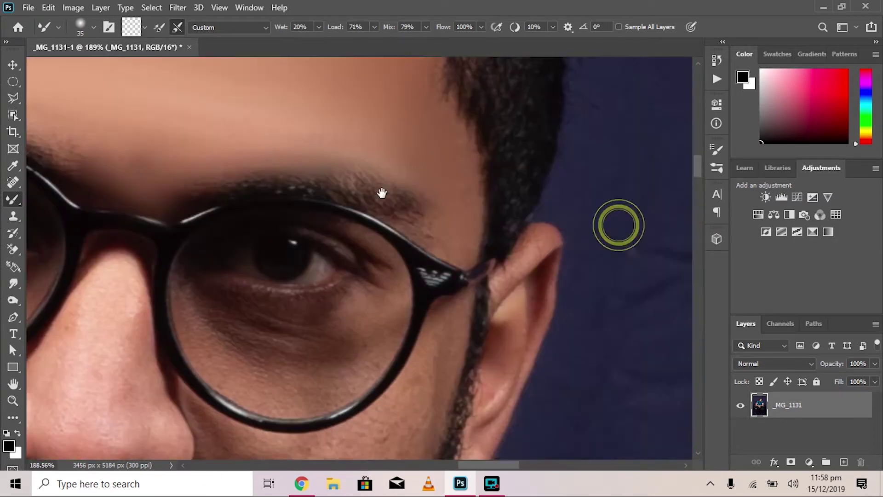
pyautogui.scroll(-2, 431, 138)
pyautogui.scroll(2, 435, 276)
pyautogui.scroll(-5, 369, 322)
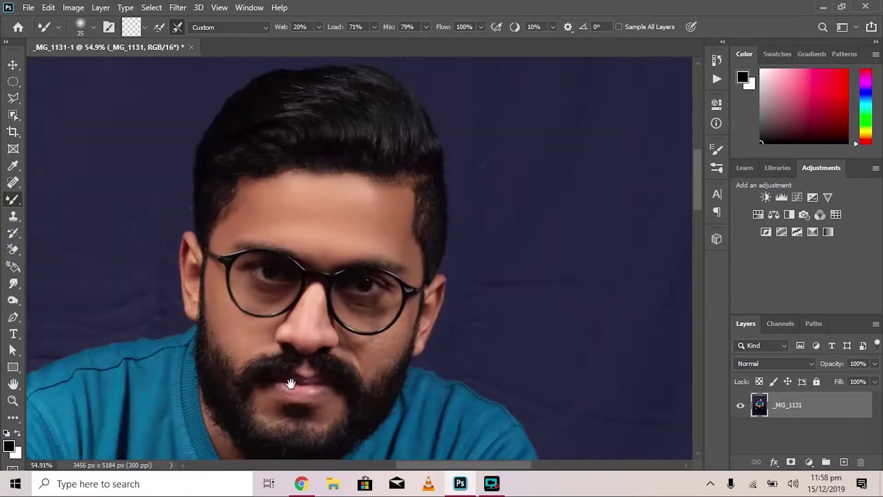
pyautogui.scroll(4, 283, 250)
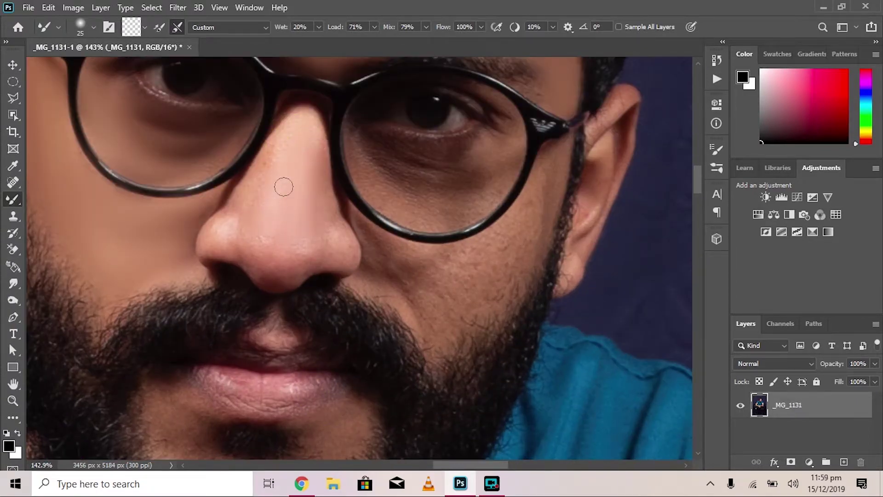
# Blend the skin under the eye smooth with the Mixer Brush
pyautogui.scroll(3, 284, 187)
pyautogui.scroll(-3, 316, 299)
pyautogui.hscroll(2, 316, 299)
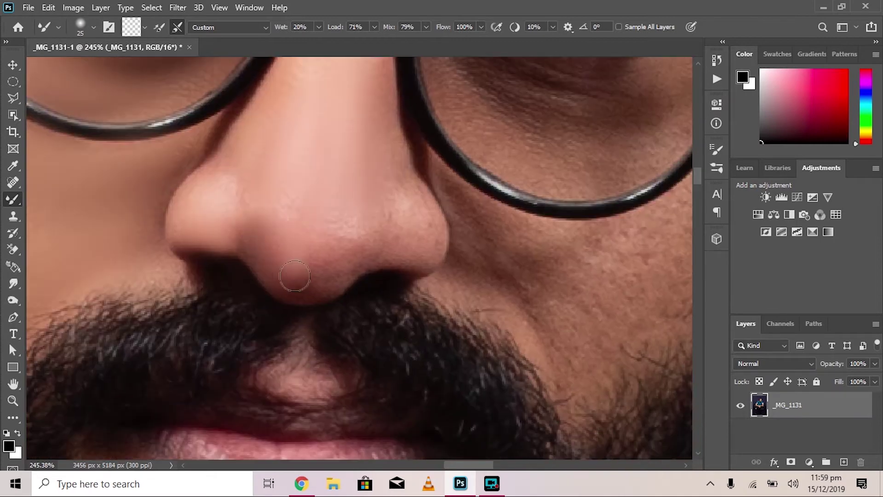
pyautogui.scroll(-3, 328, 294)
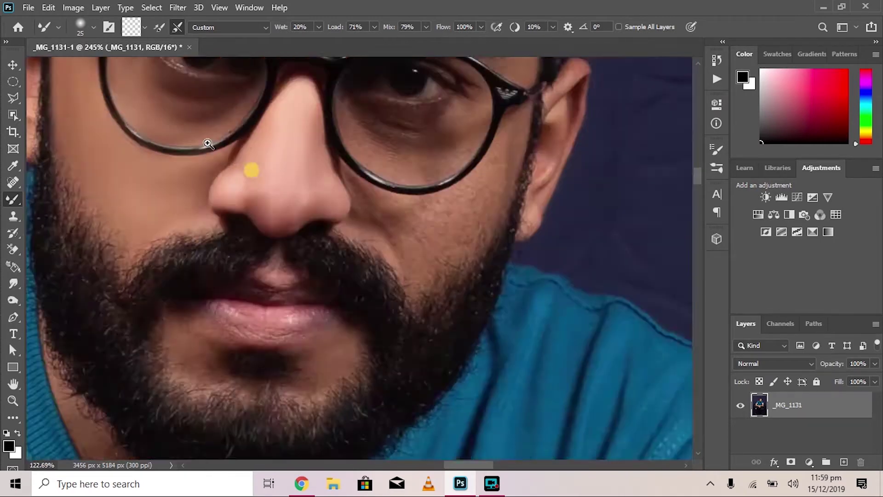
pyautogui.scroll(-2, 276, 191)
pyautogui.scroll(4, 278, 276)
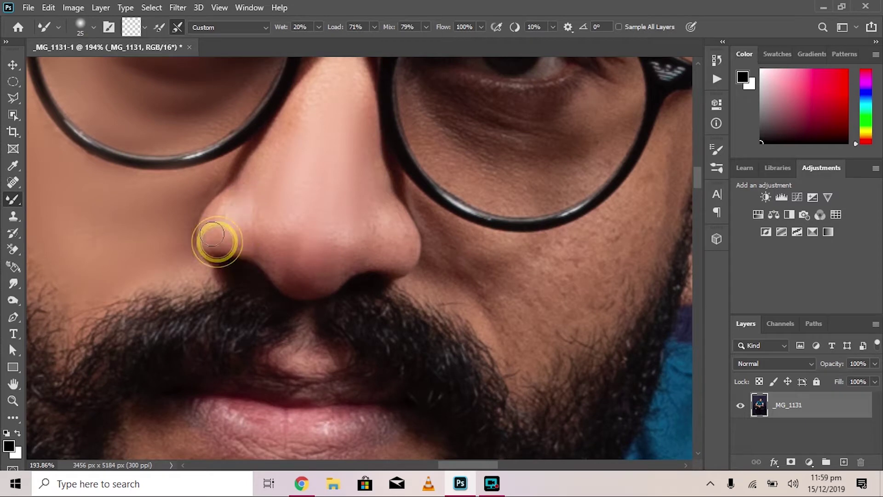
pyautogui.scroll(-2, 301, 93)
pyautogui.scroll(2, 323, 147)
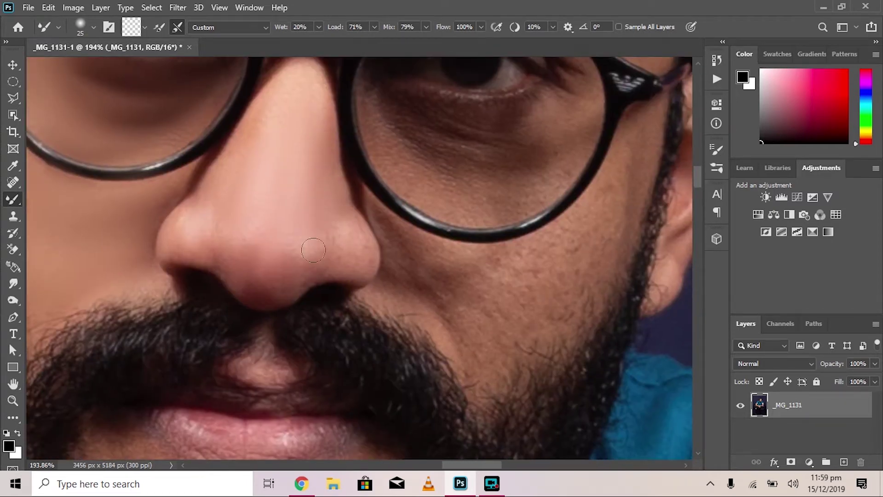
pyautogui.hscroll(2, 359, 272)
pyautogui.scroll(2, 331, 321)
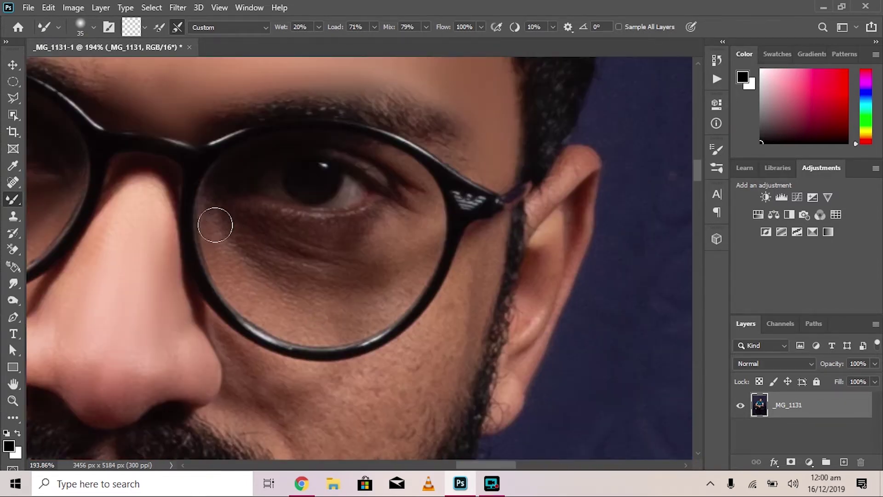
pyautogui.moveTo(404, 280); pyautogui.dragTo(389, 257)
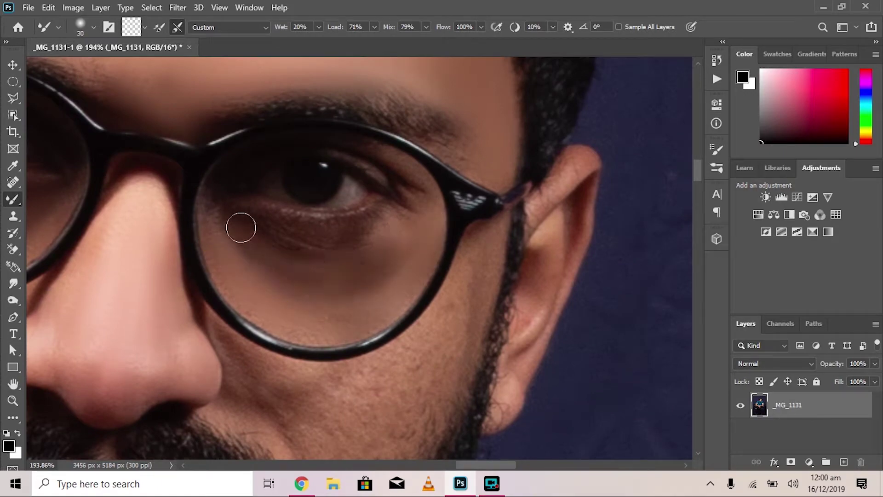
# Shrink the brush and blend cheek skin around the chin, nose and beard
pyautogui.scroll(-3, 410, 221)
pyautogui.scroll(3, 379, 243)
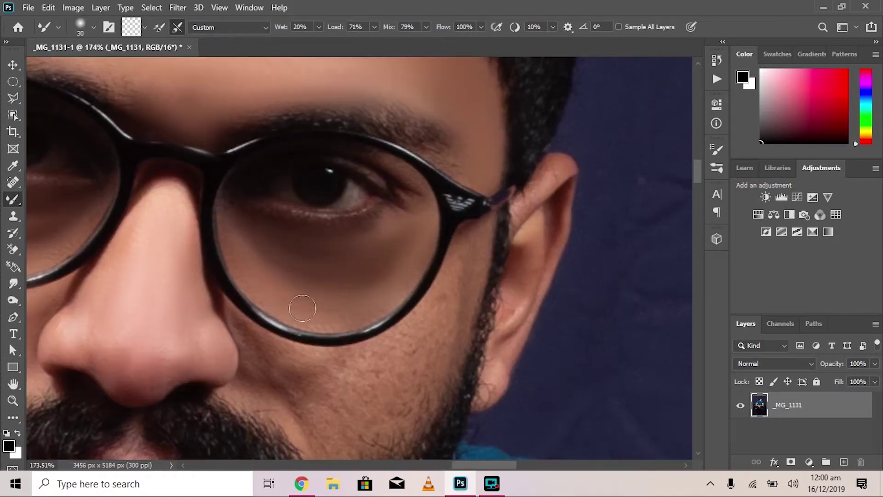
pyautogui.scroll(-3, 301, 267)
pyautogui.scroll(-3, 322, 184)
pyautogui.scroll(3, 383, 230)
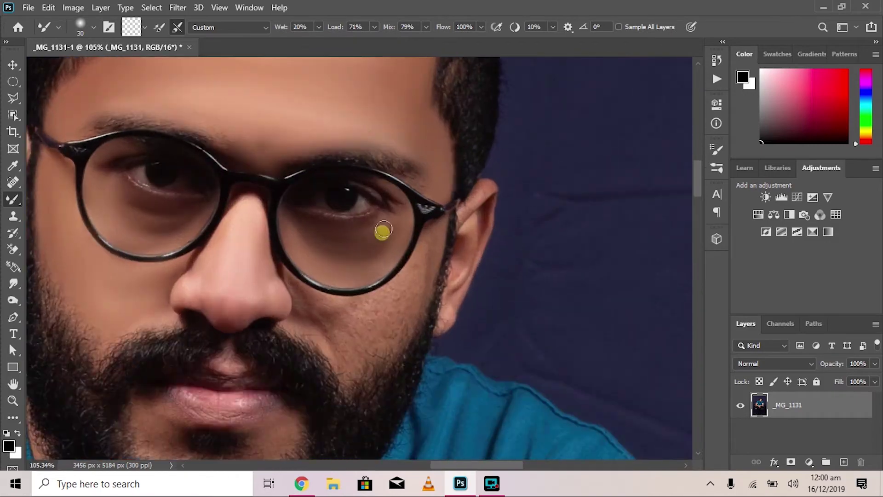
pyautogui.scroll(3, 382, 230)
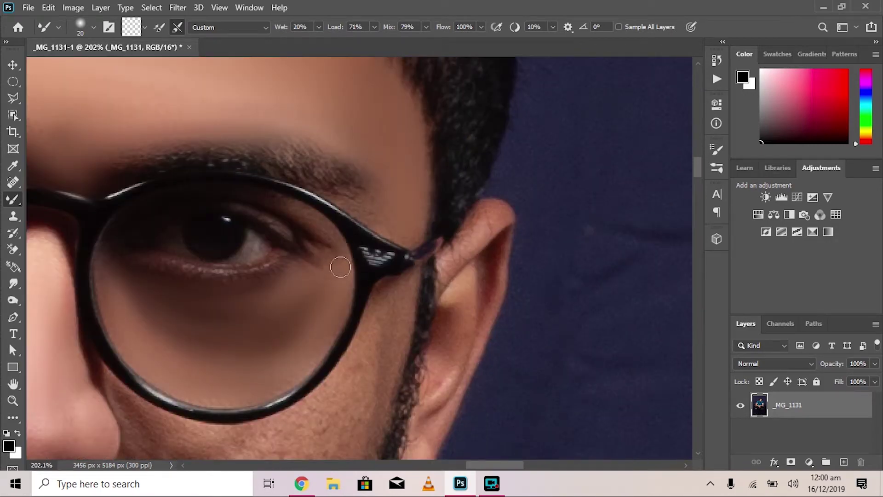
pyautogui.scroll(2, 310, 231)
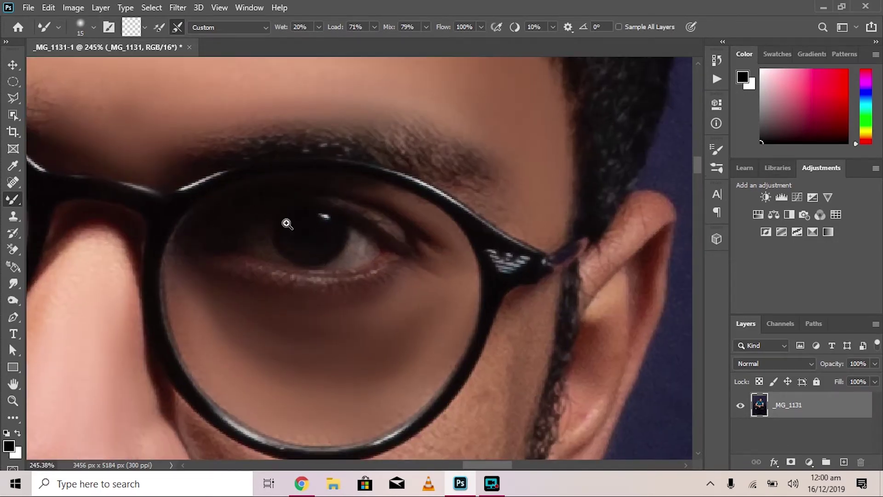
pyautogui.scroll(-2, 414, 202)
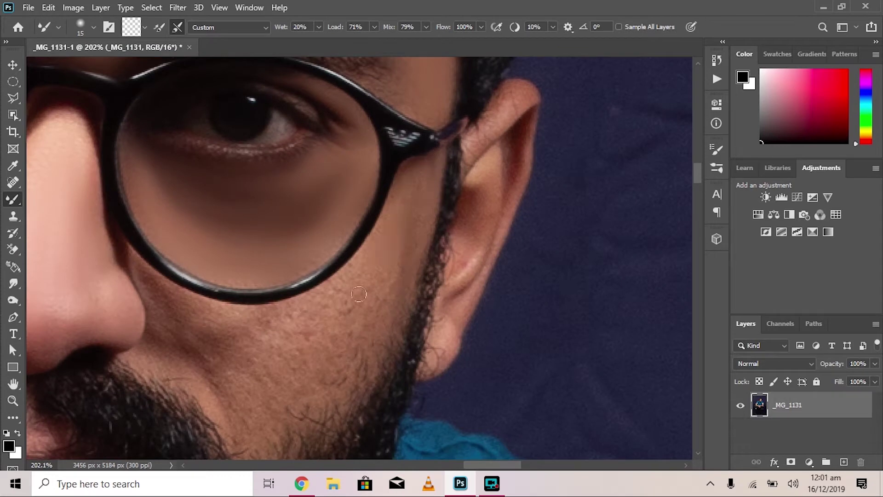
pyautogui.moveTo(363, 318); pyautogui.dragTo(399, 271)
pyautogui.press('[')
pyautogui.press('[')
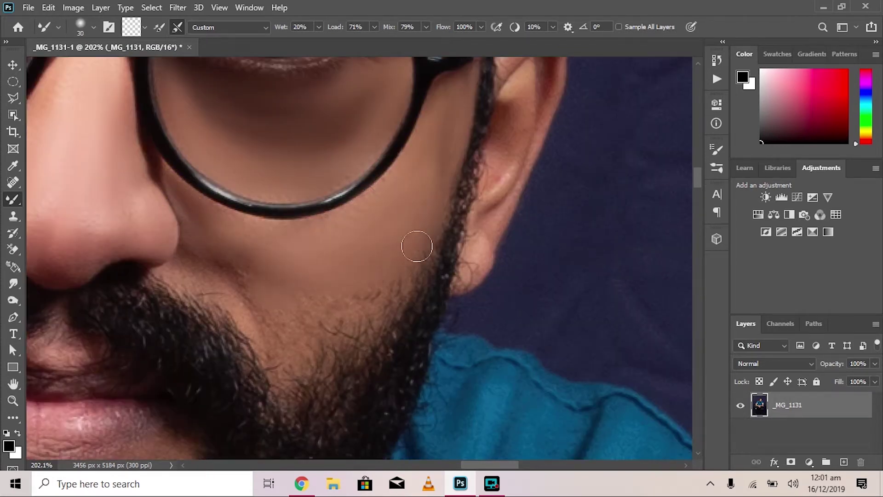
pyautogui.press('[')
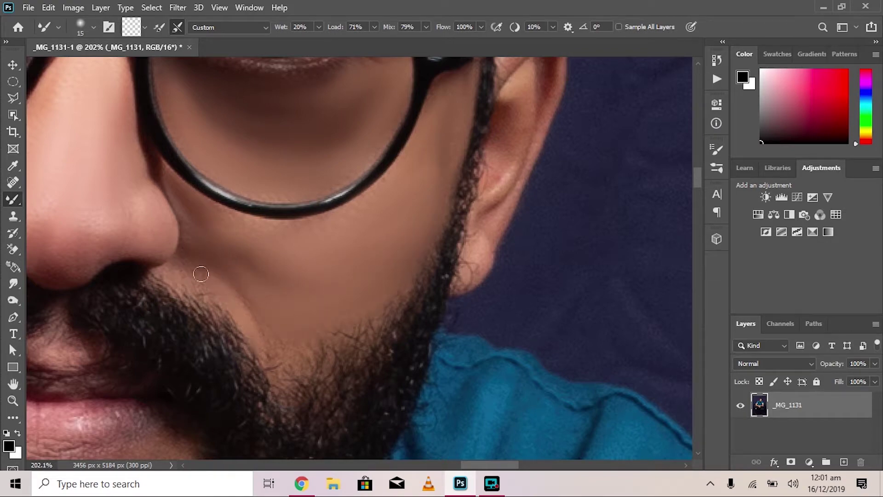
pyautogui.moveTo(271, 328); pyautogui.dragTo(489, 364)
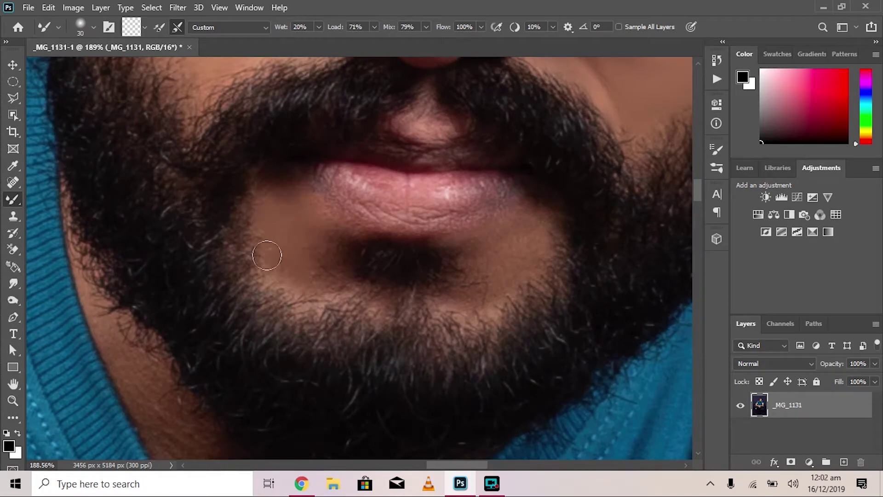
pyautogui.moveTo(485, 260)
pyautogui.mouseDown()
pyautogui.moveTo(258, 276)
pyautogui.moveTo(259, 240)
pyautogui.moveTo(279, 286)
pyautogui.mouseUp()
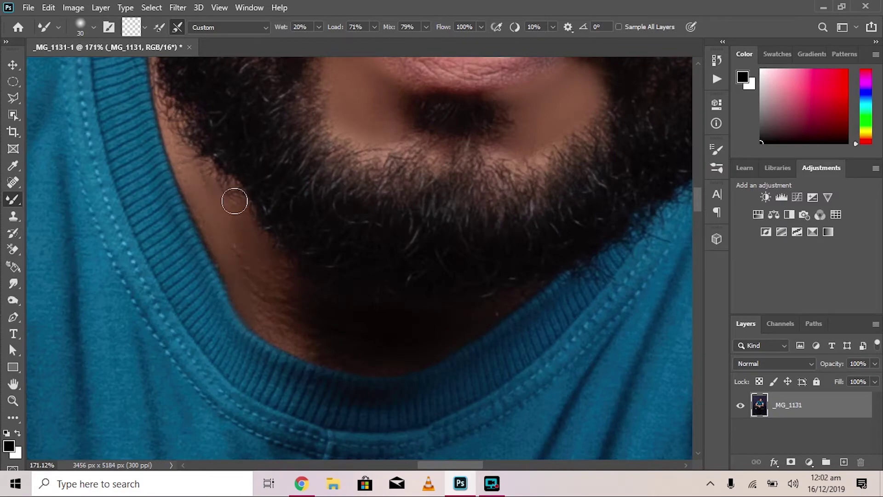
# Smooth the dark red skin inside and around both ears
pyautogui.moveTo(299, 338)
pyautogui.mouseDown()
pyautogui.moveTo(396, 189)
pyautogui.moveTo(294, 146)
pyautogui.moveTo(355, 188)
pyautogui.moveTo(321, 154)
pyautogui.moveTo(89, 168)
pyautogui.moveTo(288, 189)
pyautogui.mouseUp()
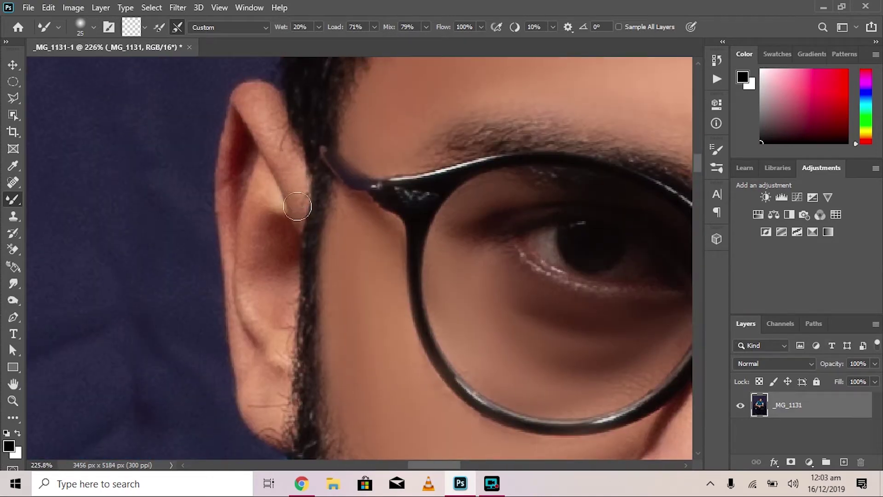
pyautogui.moveTo(276, 230); pyautogui.dragTo(258, 265)
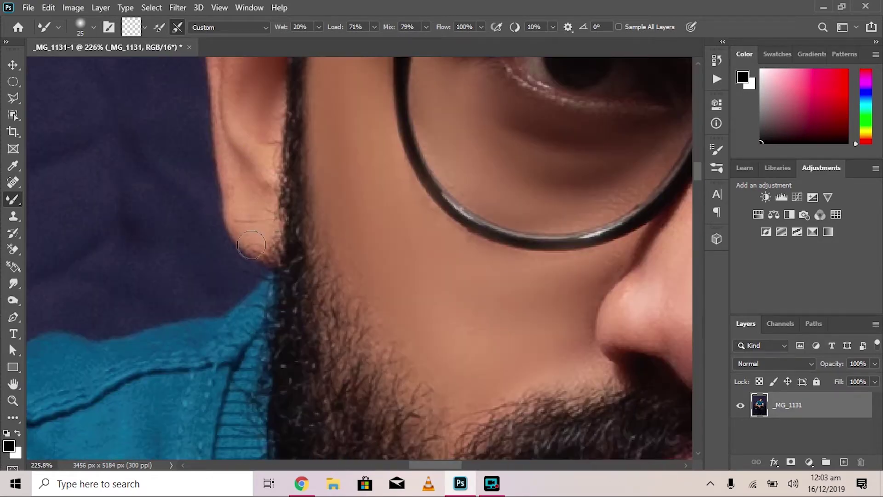
pyautogui.moveTo(265, 190)
pyautogui.mouseDown()
pyautogui.moveTo(489, 177)
pyautogui.moveTo(474, 309)
pyautogui.moveTo(328, 126)
pyautogui.mouseUp()
pyautogui.moveTo(350, 183); pyautogui.dragTo(369, 118)
pyautogui.moveTo(282, 344)
pyautogui.mouseDown()
pyautogui.moveTo(307, 235)
pyautogui.moveTo(377, 192)
pyautogui.mouseUp()
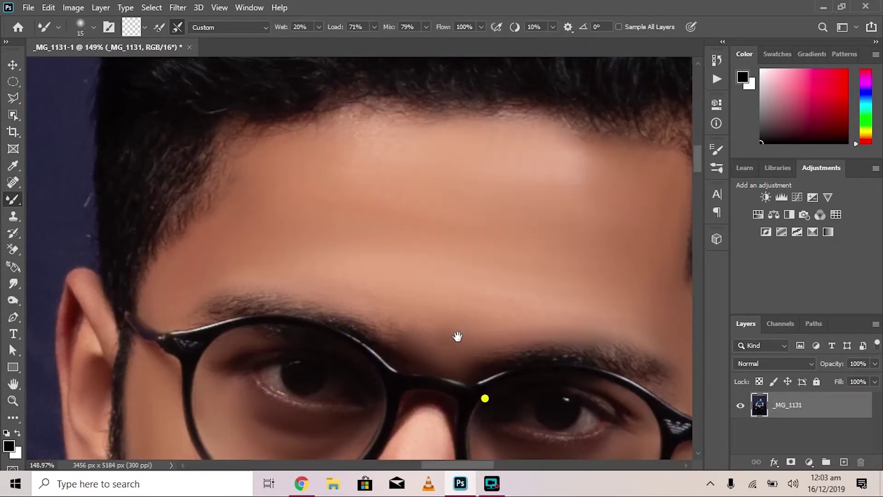
# Enlarge the brush, zoom in, and blend the forehead skin
pyautogui.press(']')
pyautogui.press(']')
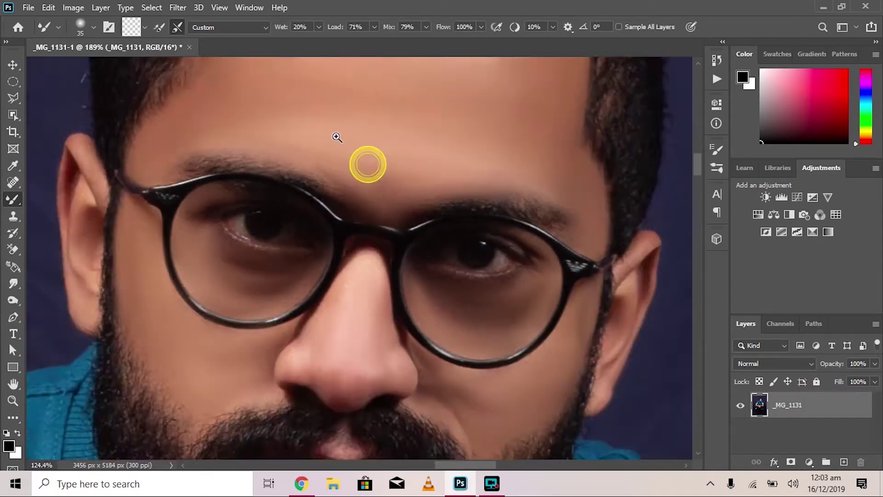
pyautogui.moveTo(336, 138); pyautogui.dragTo(469, 166)
pyautogui.press('z')
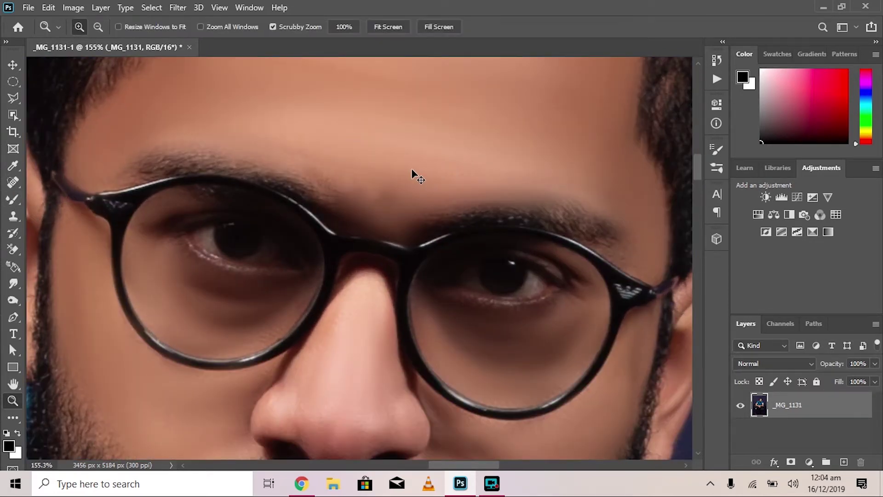
pyautogui.click(376, 155)
pyautogui.press('b')
pyautogui.click(292, 151)
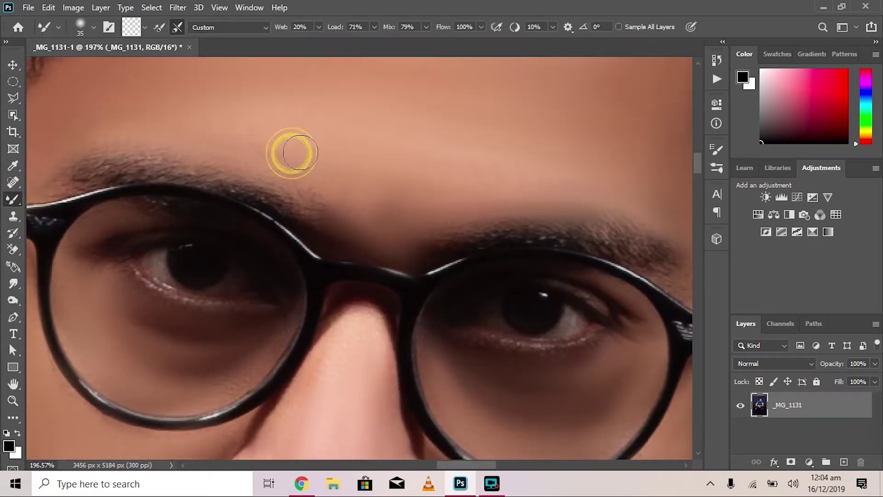
# Zoom out to the whole figure and smooth the upper arm skin
pyautogui.moveTo(436, 189)
pyautogui.mouseDown()
pyautogui.moveTo(418, 211)
pyautogui.moveTo(338, 148)
pyautogui.mouseUp()
pyautogui.click(302, 309)
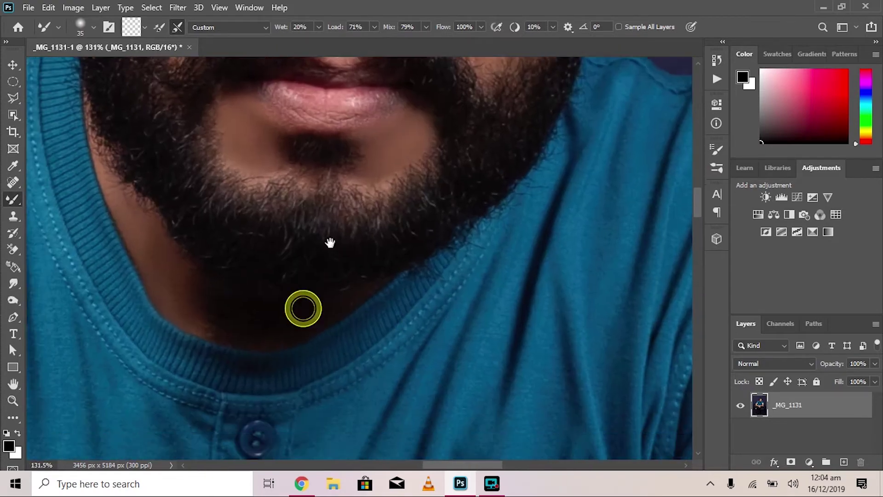
pyautogui.click(281, 395)
pyautogui.moveTo(394, 260); pyautogui.dragTo(430, 239)
pyautogui.moveTo(352, 217)
pyautogui.mouseDown()
pyautogui.moveTo(420, 223)
pyautogui.moveTo(420, 276)
pyautogui.mouseUp()
pyautogui.scroll(-5, 420, 276)
pyautogui.hscroll(-3, 420, 276)
# Switch to the Smudge tool at 11% strength and smooth the arm and elbow skin
pyautogui.hscroll(-3, 241, 251)
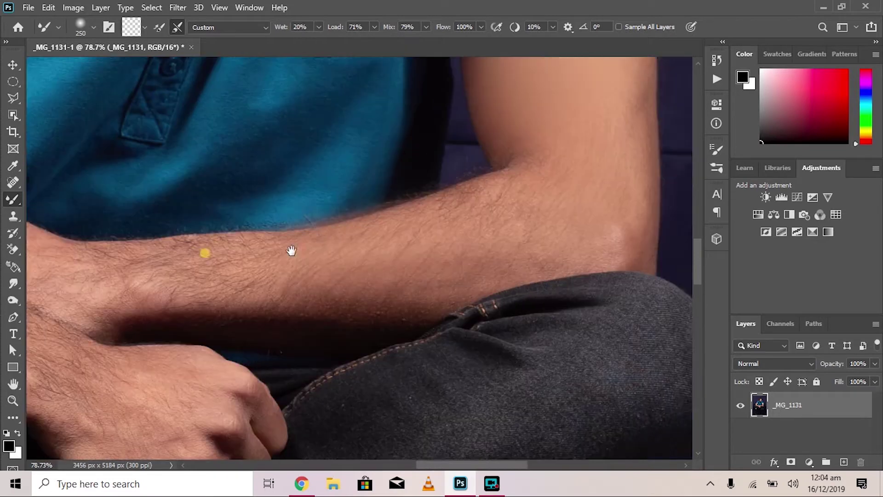
pyautogui.press('[')
pyautogui.press('[')
pyautogui.press('[')
pyautogui.click(13, 283)
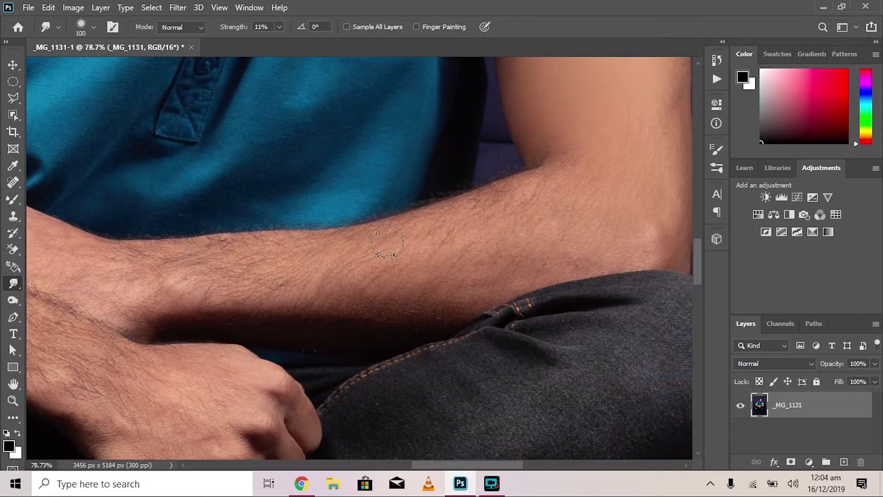
pyautogui.hscroll(-5, 431, 305)
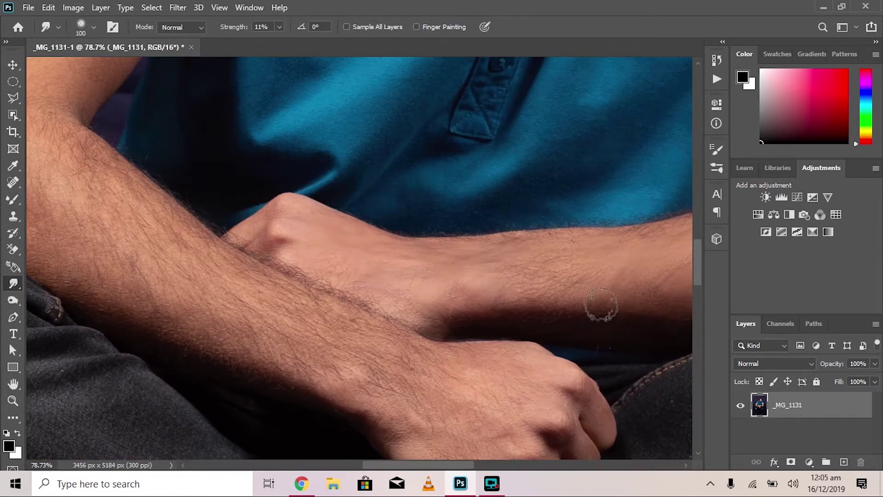
pyautogui.moveTo(511, 246)
pyautogui.mouseDown()
pyautogui.moveTo(606, 252)
pyautogui.moveTo(424, 309)
pyautogui.moveTo(424, 272)
pyautogui.moveTo(373, 267)
pyautogui.mouseUp()
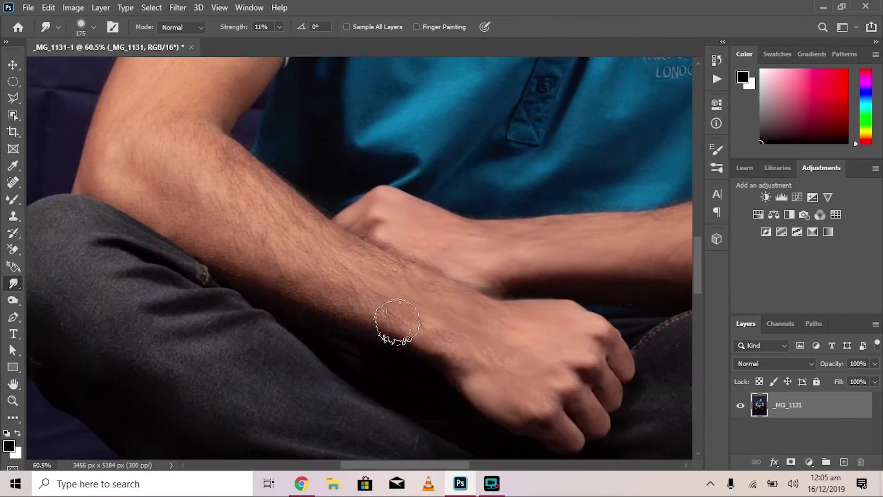
pyautogui.moveTo(212, 245); pyautogui.dragTo(290, 344)
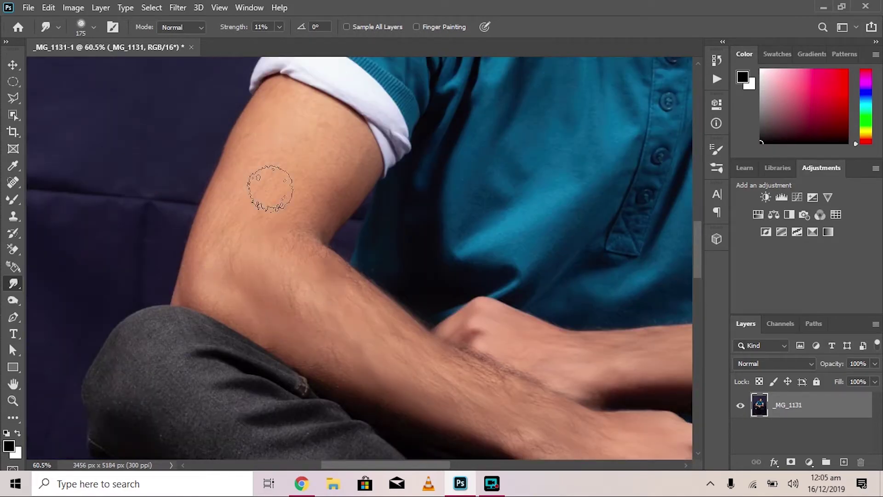
pyautogui.scroll(-3, 400, 116)
pyautogui.click(592, 176)
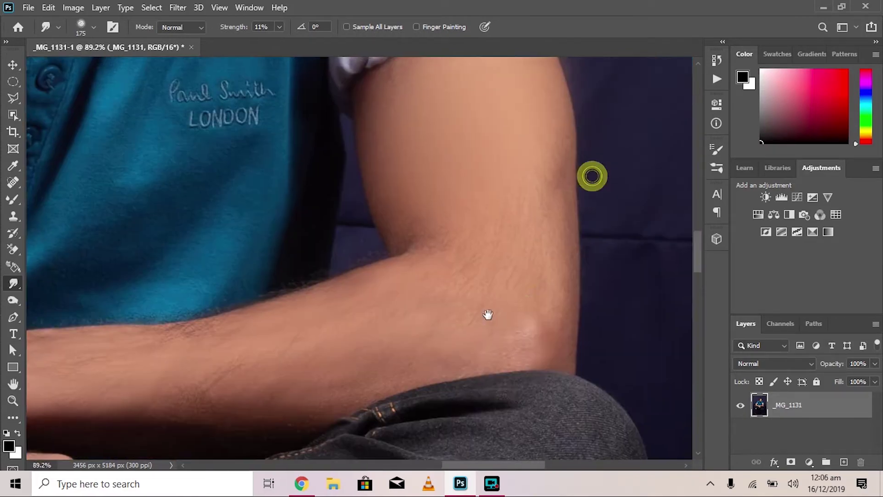
# Smudge blemishes on the forearm and hand with a smaller brush
pyautogui.moveTo(298, 379); pyautogui.dragTo(392, 229)
pyautogui.scroll(-3, 391, 228)
pyautogui.click(266, 143)
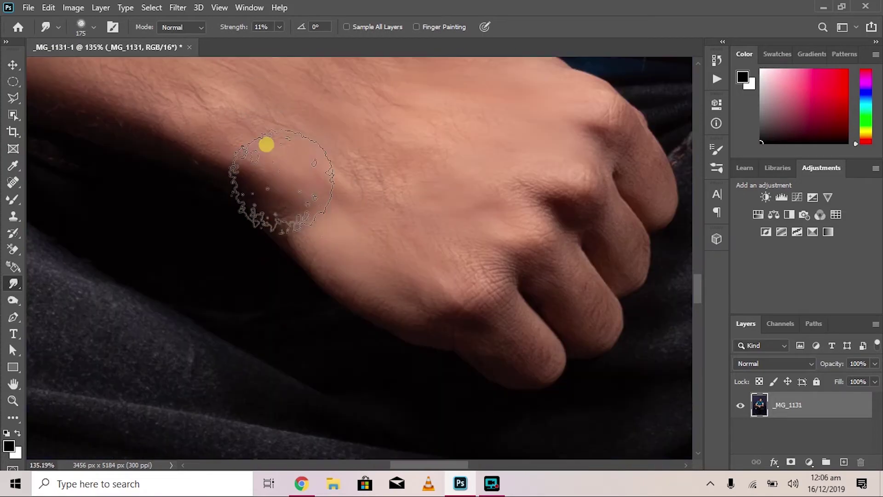
pyautogui.scroll(-2, 369, 207)
pyautogui.scroll(2, 456, 244)
pyautogui.press('[')
pyautogui.press('[')
pyautogui.press('[')
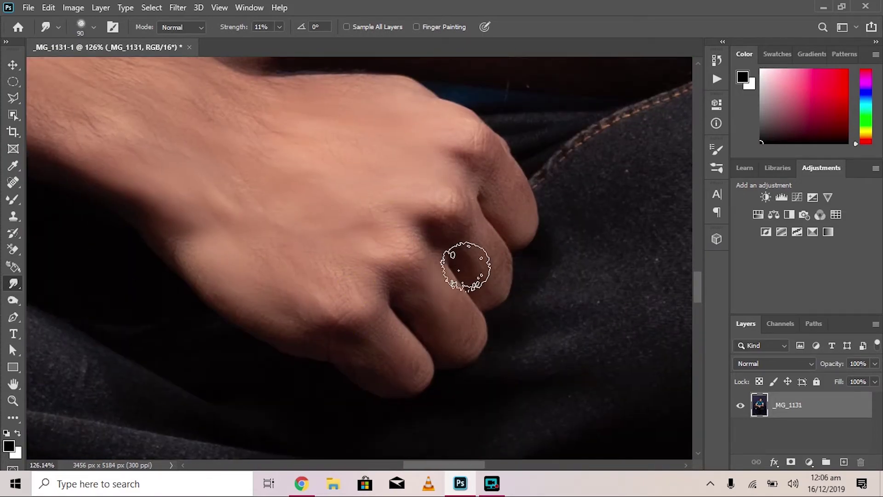
pyautogui.scroll(-4, 449, 181)
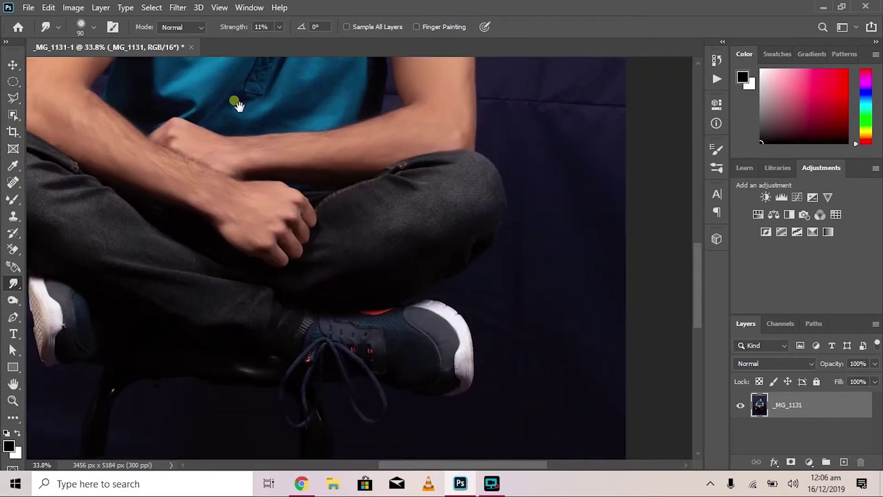
pyautogui.scroll(3, 237, 102)
pyautogui.scroll(3, 388, 223)
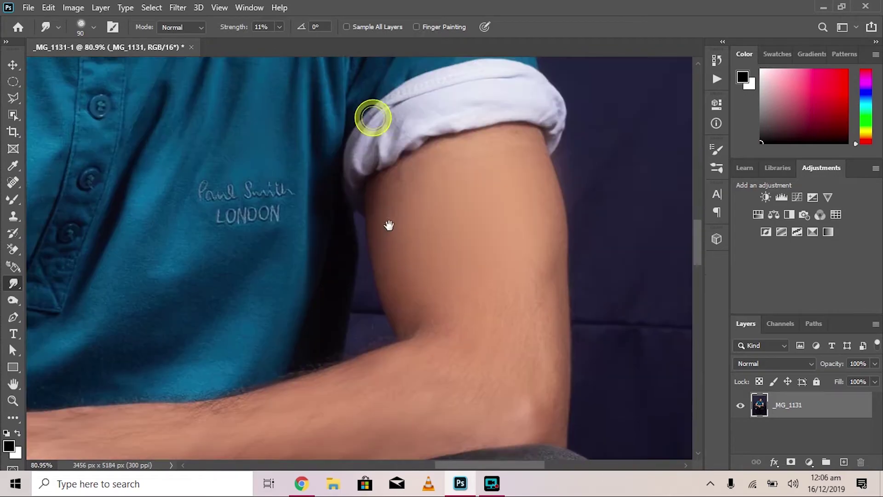
pyautogui.scroll(2, 506, 138)
pyautogui.hscroll(-3, 144, 244)
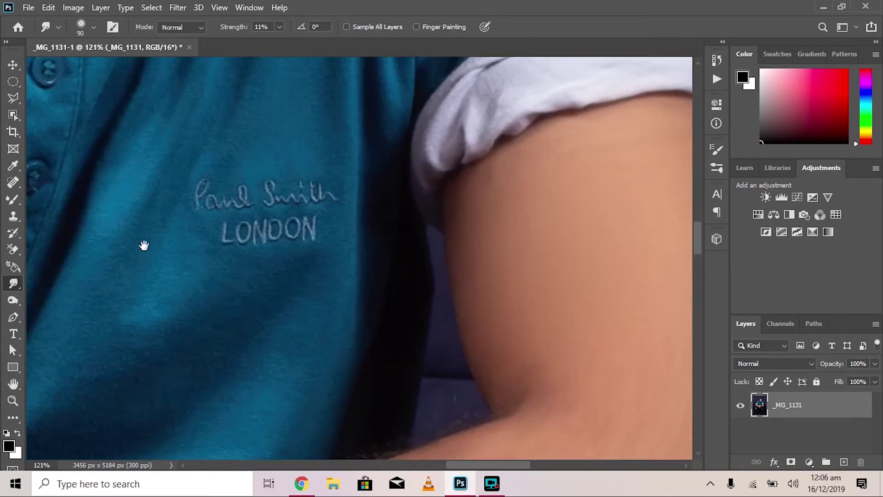
pyautogui.hscroll(-6, 278, 223)
pyautogui.scroll(-4, 370, 301)
pyautogui.scroll(5, 372, 162)
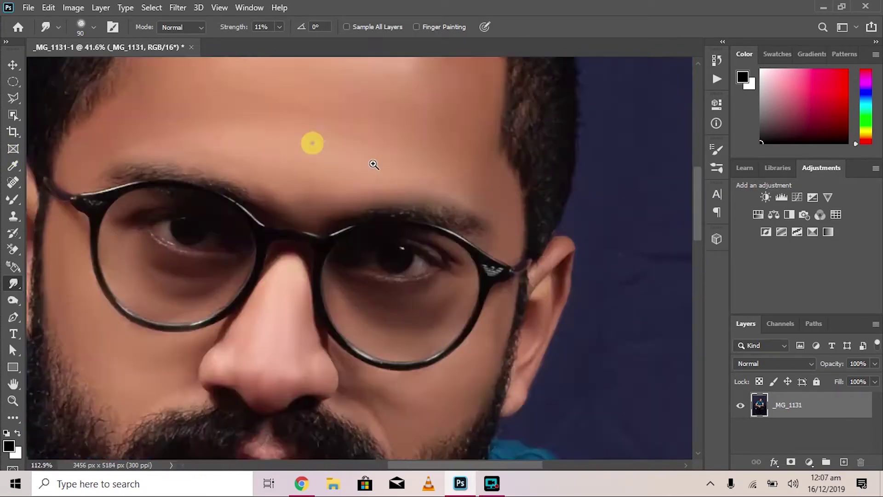
pyautogui.scroll(-2, 276, 411)
# Save the document as edit.psd
pyautogui.hotkey('ctrl', 'shift', 's')
pyautogui.write('edit')
pyautogui.press('Return')
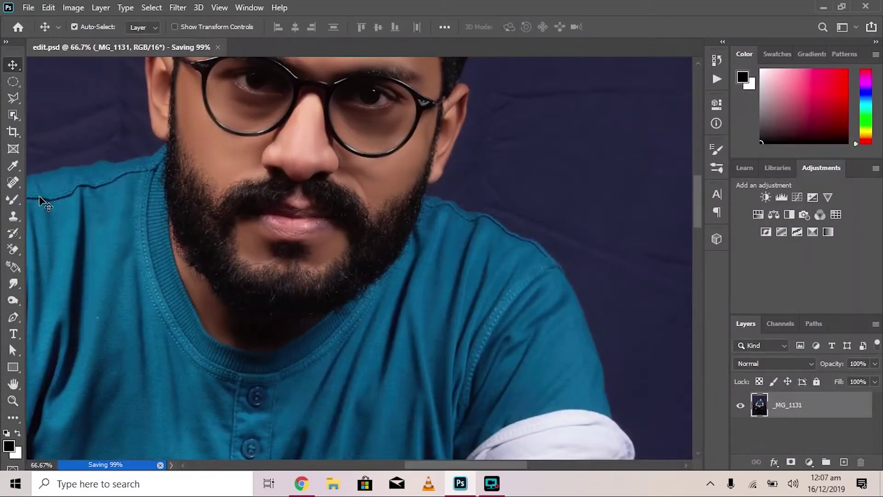
pyautogui.scroll(-1, 464, 98)
pyautogui.scroll(4, 611, 148)
pyautogui.scroll(-4, 519, 380)
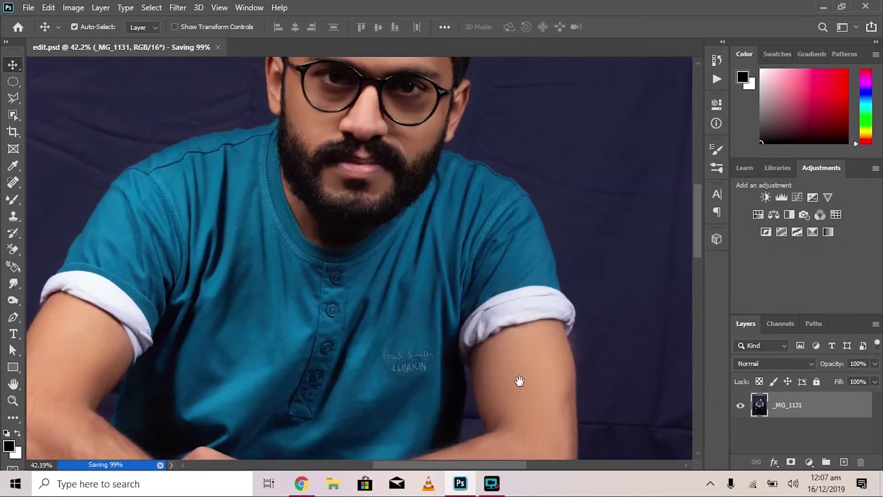
pyautogui.scroll(-2, 514, 307)
pyautogui.scroll(-1, 454, 302)
pyautogui.scroll(-1, 347, 211)
pyautogui.scroll(5, 483, 226)
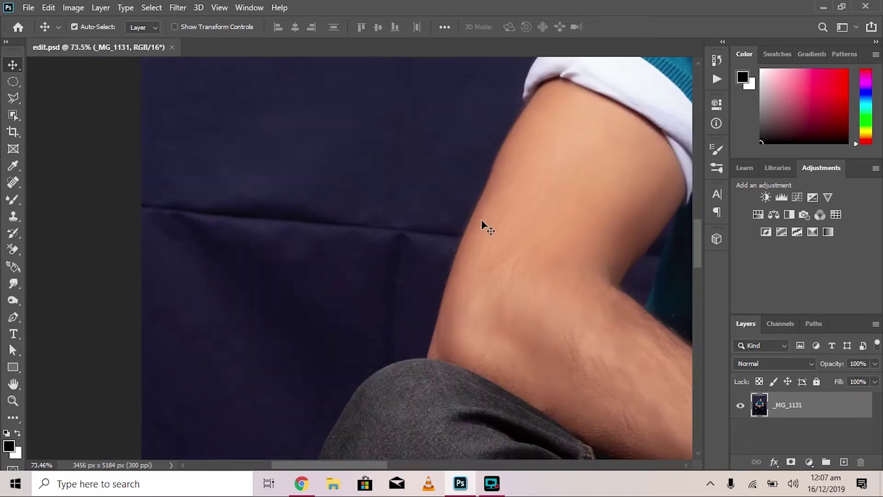
# Clone clean backdrop over the fabric crease beside the arm with the Clone Stamp
pyautogui.click(13, 217)
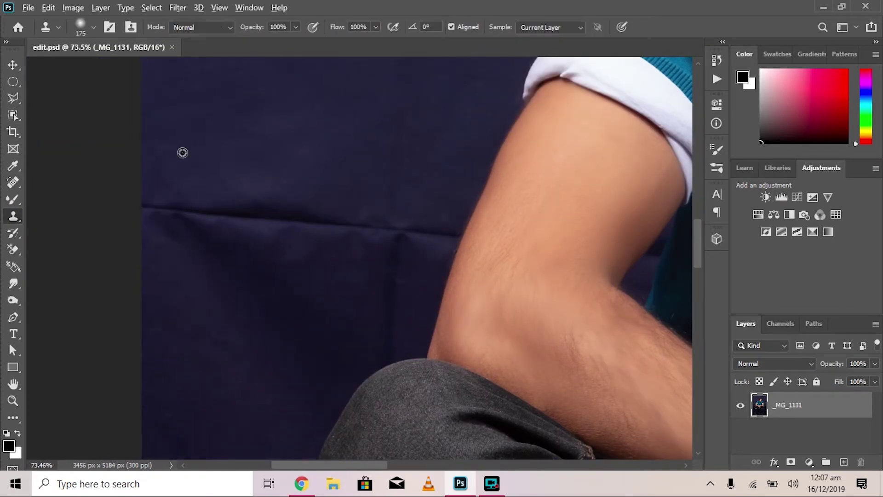
pyautogui.keyDown('alt'); pyautogui.click(183, 153); pyautogui.keyUp('alt')
pyautogui.moveTo(158, 209); pyautogui.dragTo(401, 229)
pyautogui.moveTo(306, 222); pyautogui.dragTo(193, 212)
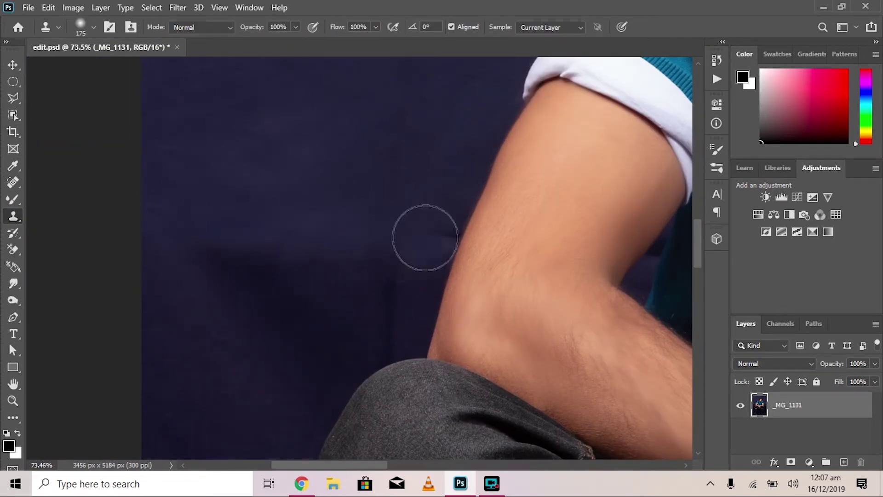
pyautogui.moveTo(393, 282); pyautogui.dragTo(500, 278)
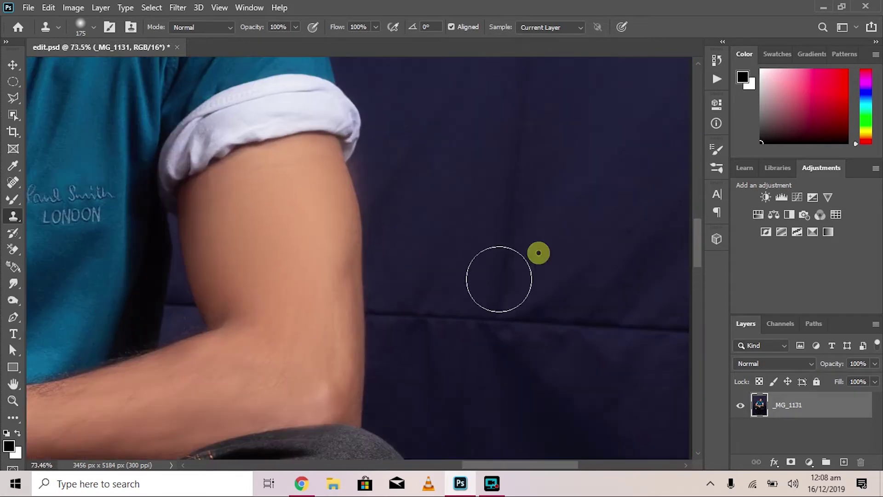
pyautogui.scroll(-2, 499, 279)
pyautogui.scroll(5, 552, 187)
pyautogui.scroll(3, 493, 233)
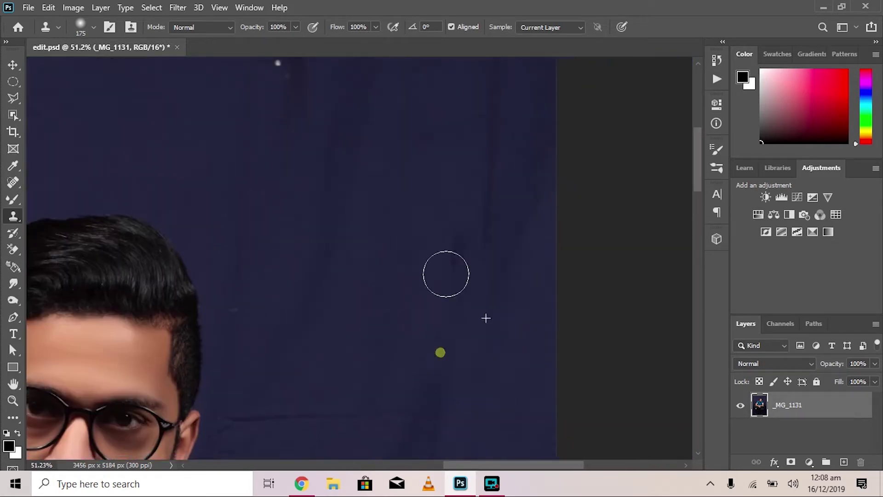
pyautogui.scroll(3, 414, 207)
# Resample clean backdrop and clone over the creases in the lower backdrop near the legs
pyautogui.moveTo(325, 238); pyautogui.dragTo(533, 238)
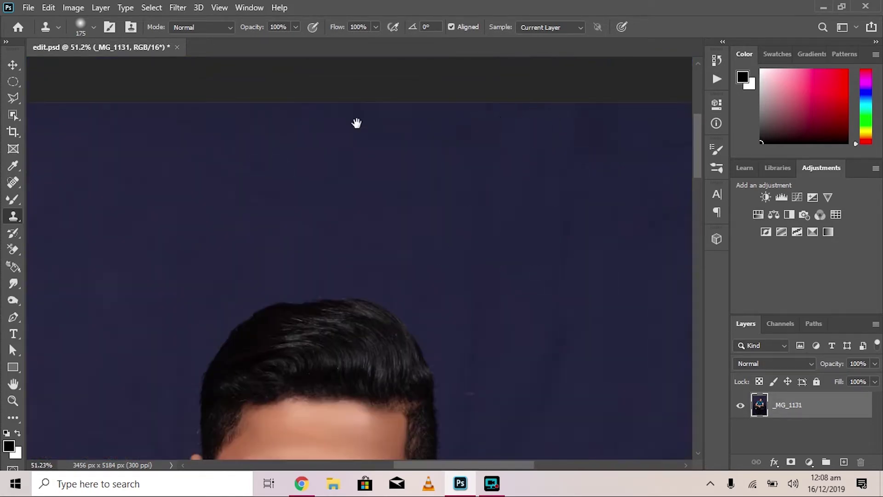
pyautogui.scroll(-2, 357, 124)
pyautogui.scroll(3, 435, 193)
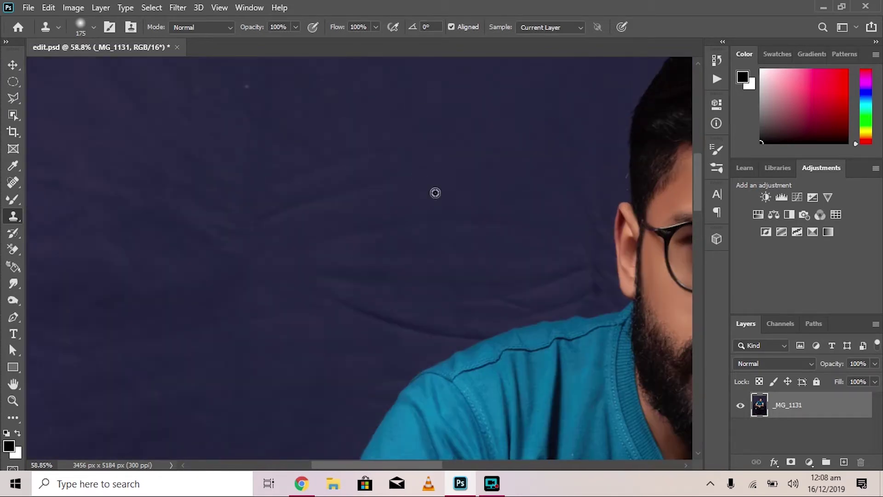
pyautogui.keyDown('alt'); pyautogui.click(256, 213); pyautogui.keyUp('alt')
pyautogui.scroll(-3, 496, 201)
pyautogui.scroll(2, 325, 192)
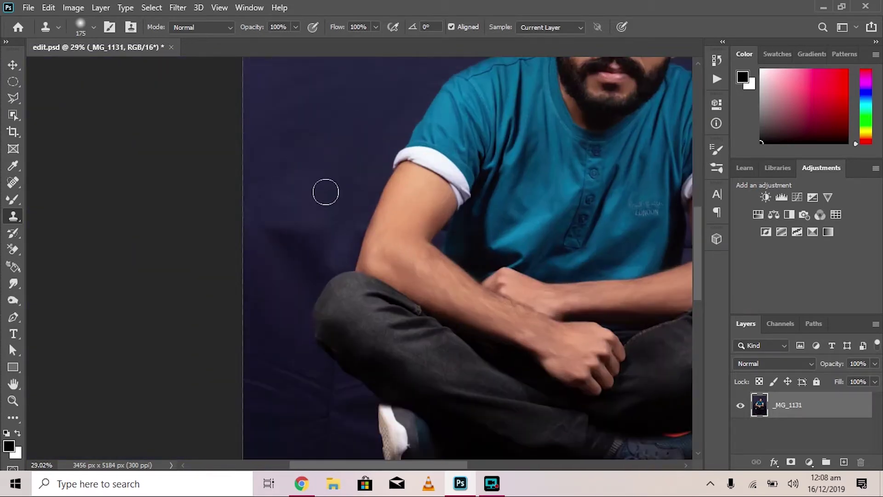
pyautogui.keyDown('alt'); pyautogui.click(321, 292); pyautogui.keyUp('alt')
pyautogui.scroll(-3, 528, 309)
pyautogui.scroll(2, 402, 310)
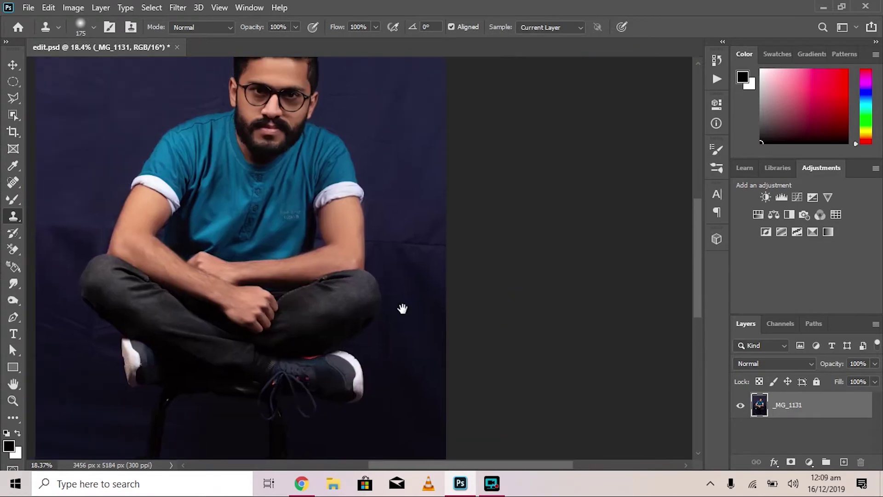
pyautogui.scroll(2, 402, 309)
pyautogui.moveTo(436, 370); pyautogui.dragTo(282, 361)
# Patch the backdrop gap between arm and shirt, then view the whole photo
pyautogui.scroll(10, 282, 361)
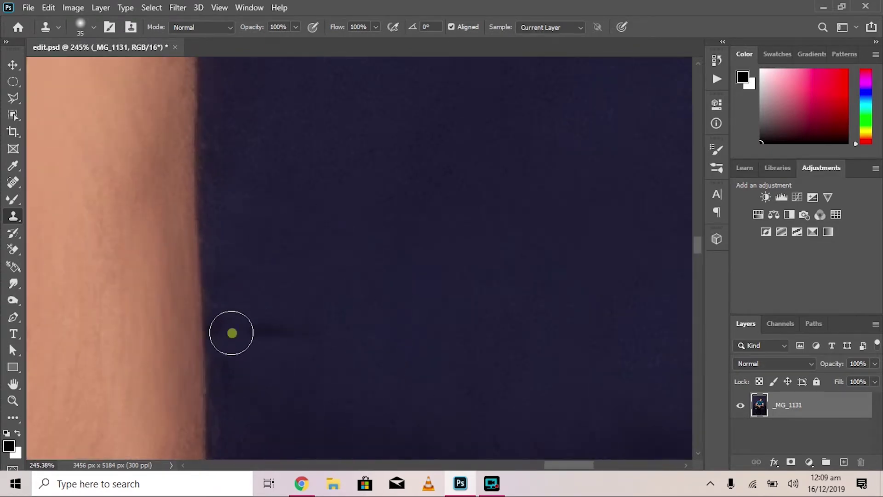
pyautogui.scroll(-3, 350, 203)
pyautogui.scroll(4, 377, 244)
pyautogui.click(386, 322)
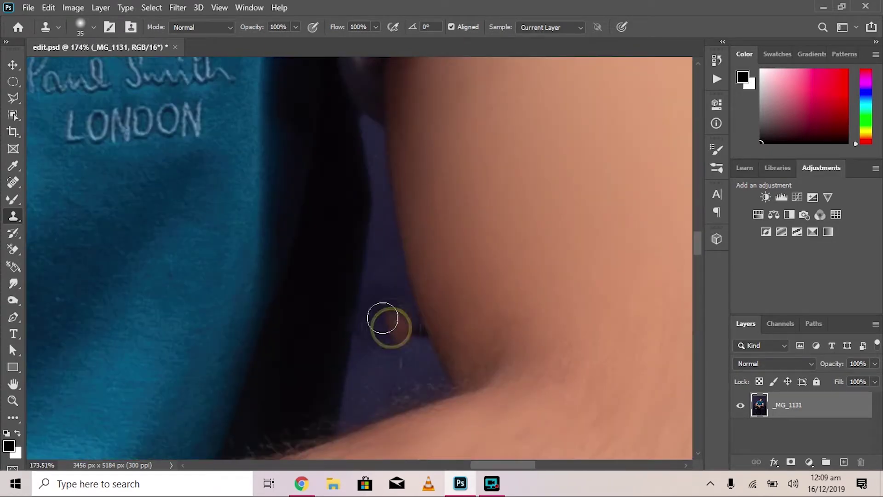
pyautogui.scroll(-5, 391, 299)
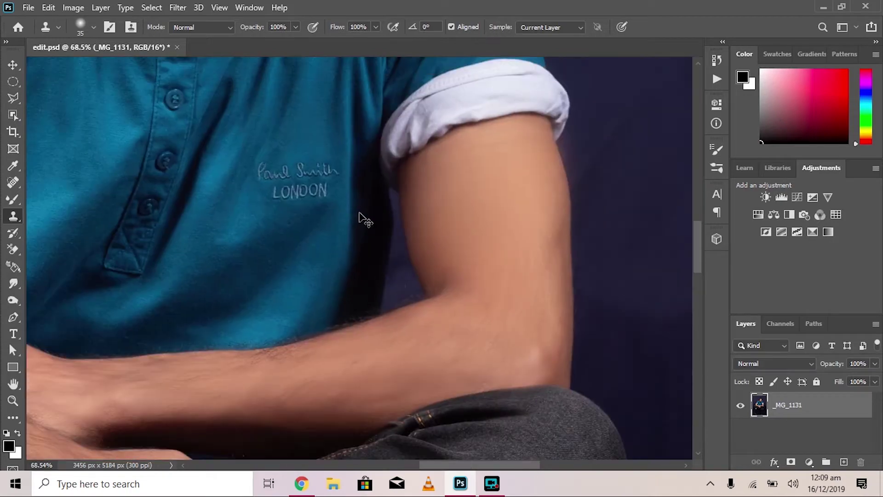
pyautogui.scroll(-6, 361, 217)
pyautogui.scroll(-3, 322, 136)
pyautogui.moveTo(411, 175); pyautogui.dragTo(388, 200)
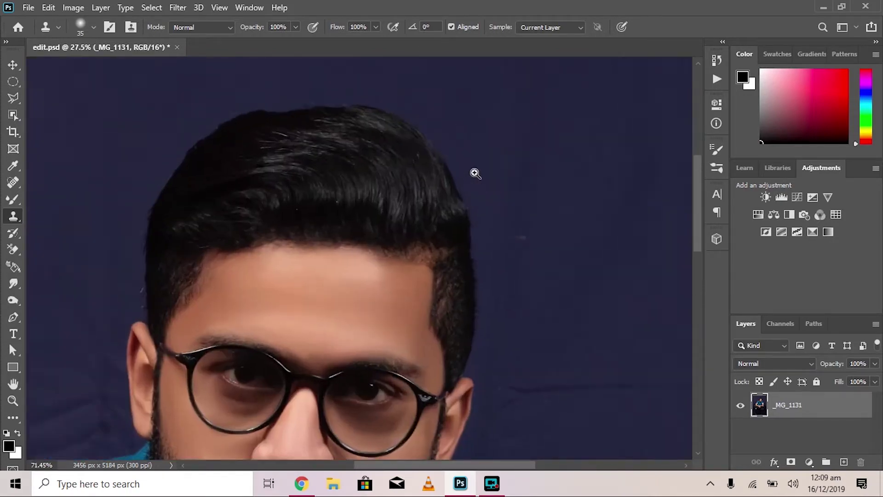
pyautogui.moveTo(494, 192); pyautogui.dragTo(352, 161)
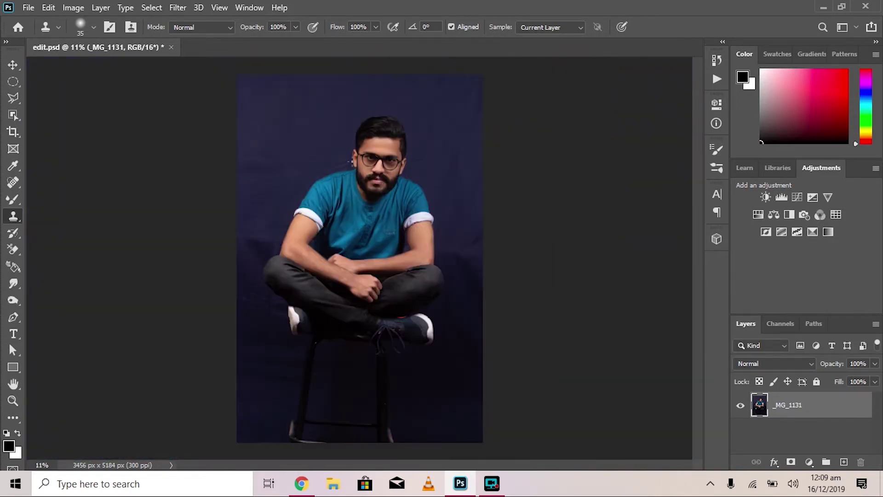
# Pick the Magic Wand, try selecting the backdrop, then deselect the over-broad selection
pyautogui.click(13, 65)
pyautogui.click(13, 114)
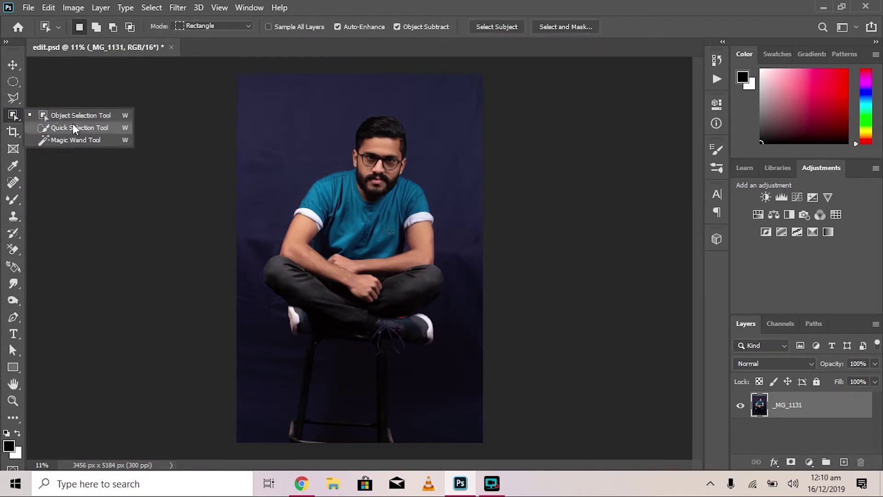
pyautogui.click(74, 125)
pyautogui.hotkey('shift', 'w')
pyautogui.click(335, 144)
pyautogui.scroll(3, 359, 174)
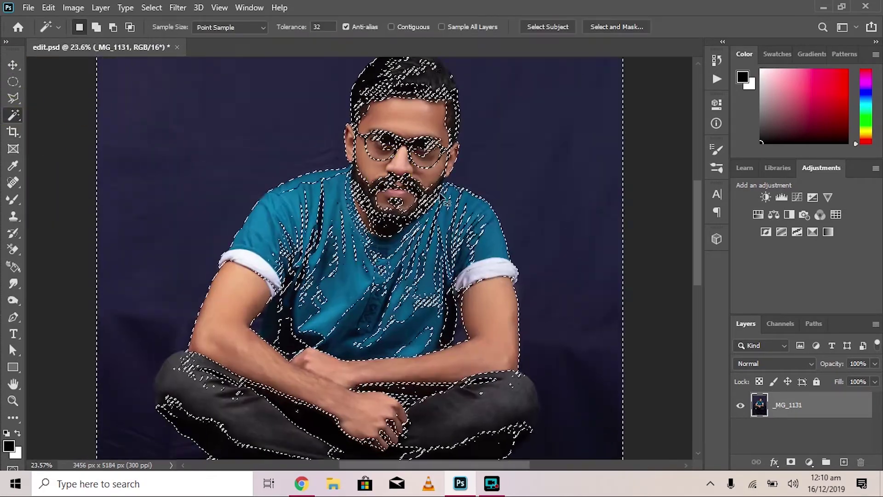
pyautogui.hotkey('ctrl', 'd')
# Set Magic Wand tolerance to 5 with Contiguous, save edit.psd, and retry the backdrop around the legs
pyautogui.doubleClick(318, 27)
pyautogui.write('5')
pyautogui.click(391, 26)
pyautogui.scroll(-1, 438, 121)
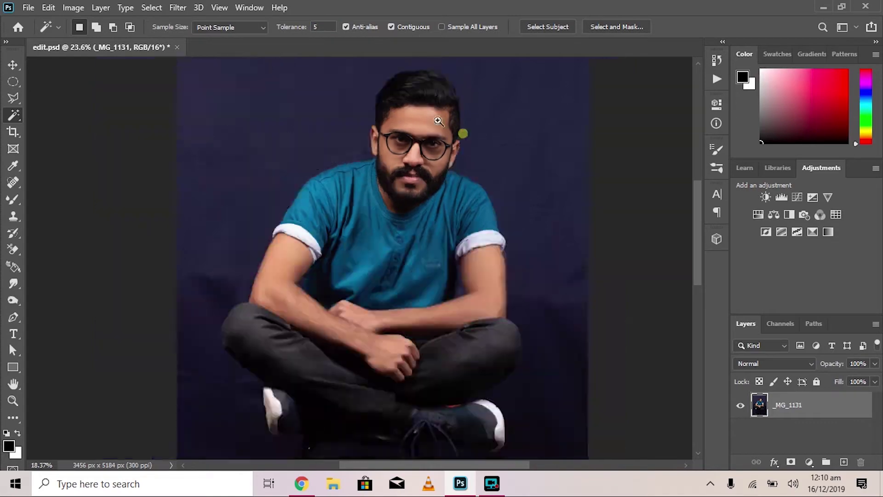
pyautogui.scroll(-1, 438, 120)
pyautogui.hotkey('ctrl', 's')
pyautogui.write('10')
pyautogui.click(528, 320)
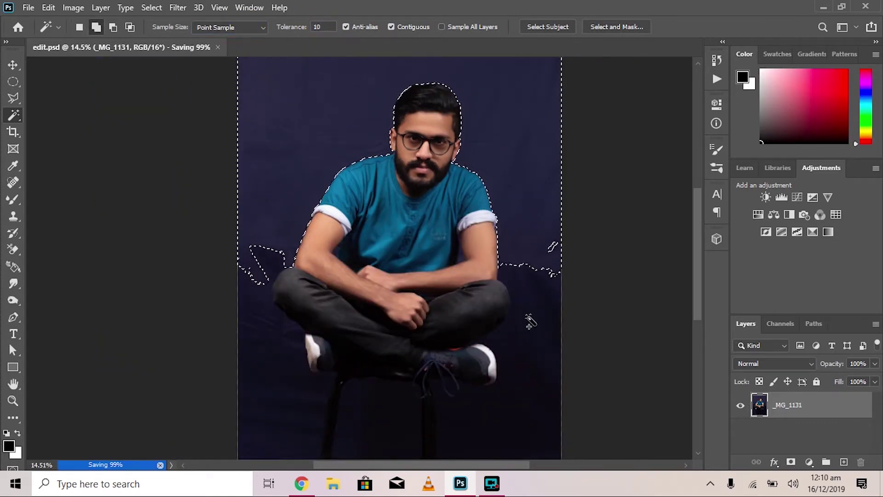
pyautogui.keyDown('shift'); pyautogui.click(460, 414); pyautogui.keyUp('shift')
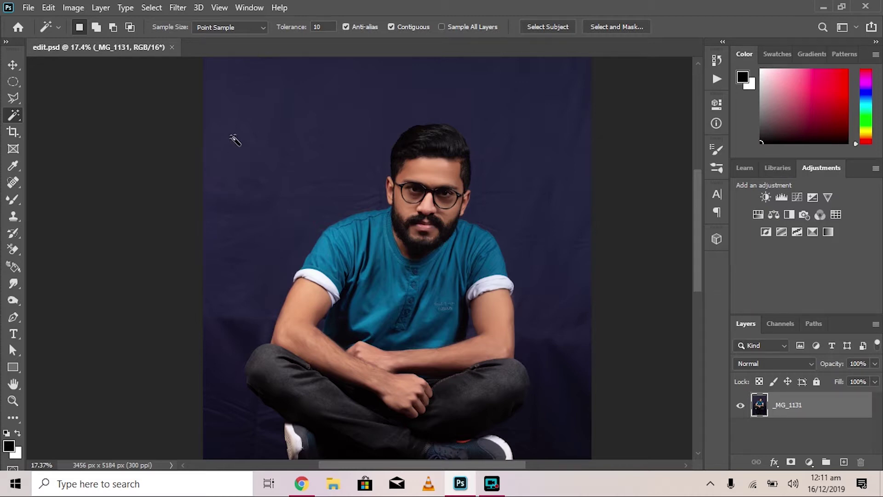
# Zoom in on both eyes and smudge the dark creases beneath them behind the glasses
pyautogui.moveTo(466, 196)
pyautogui.mouseDown()
pyautogui.moveTo(533, 246)
pyautogui.moveTo(500, 213)
pyautogui.mouseUp()
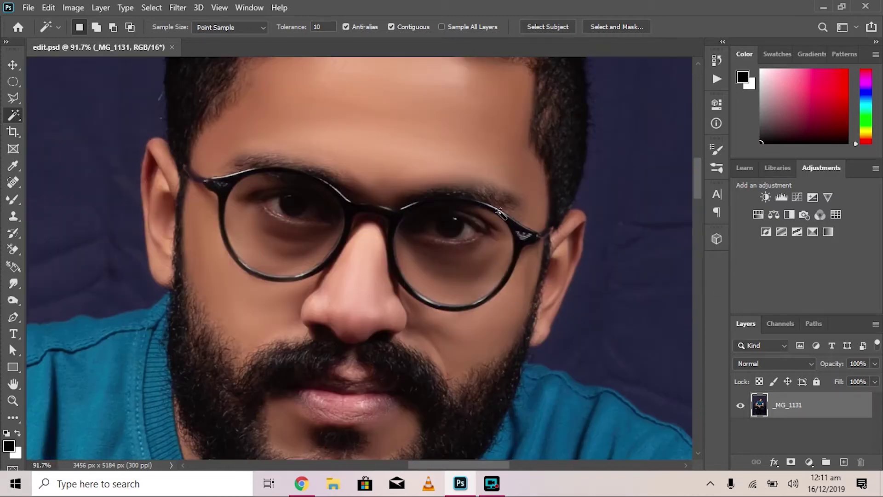
pyautogui.moveTo(405, 197); pyautogui.dragTo(443, 231)
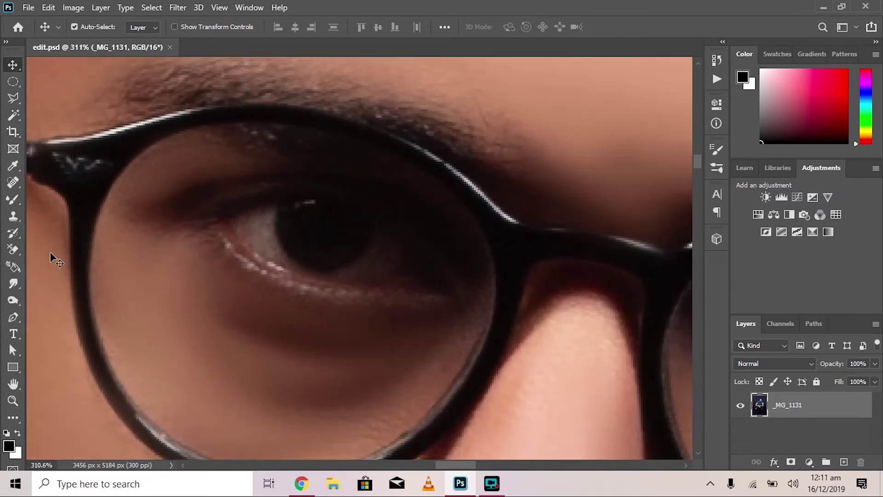
pyautogui.click(13, 284)
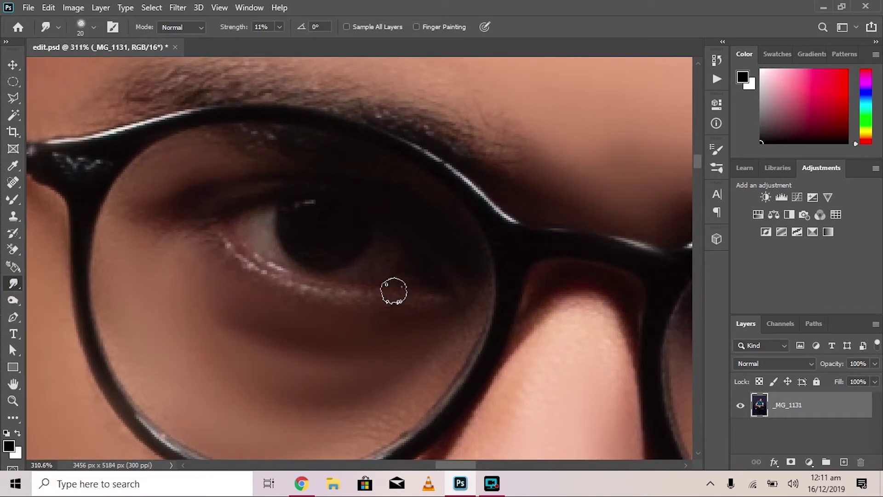
pyautogui.moveTo(295, 302); pyautogui.dragTo(103, 344)
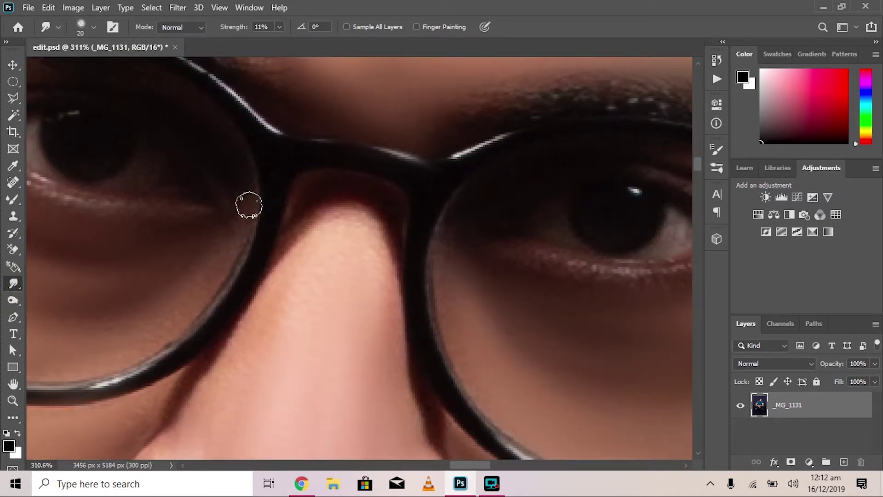
pyautogui.moveTo(249, 205); pyautogui.dragTo(266, 207)
pyautogui.moveTo(316, 242); pyautogui.dragTo(490, 235)
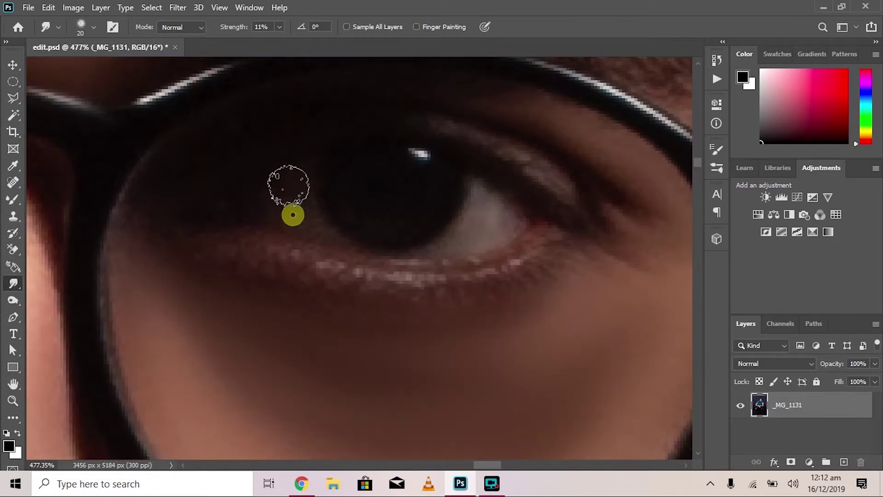
pyautogui.scroll(-10, 288, 185)
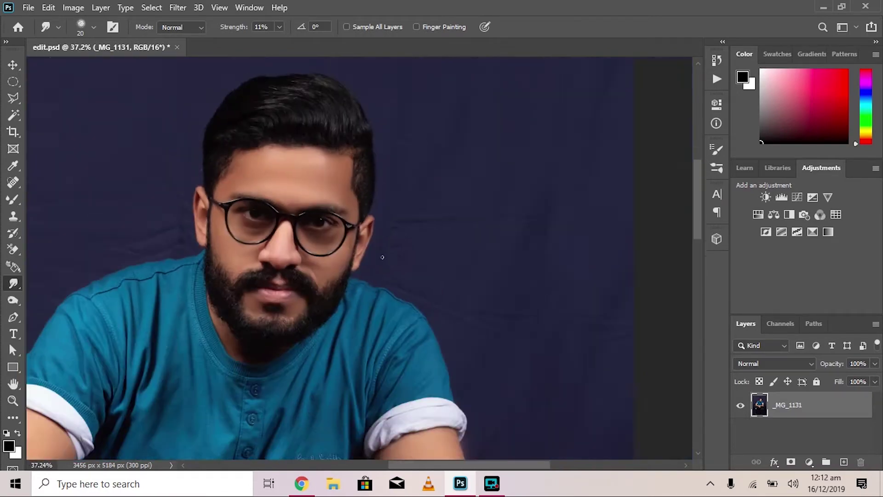
pyautogui.moveTo(522, 322)
pyautogui.mouseDown()
pyautogui.moveTo(522, 188)
pyautogui.moveTo(522, 386)
pyautogui.mouseUp()
pyautogui.scroll(5, 445, 173)
pyautogui.rightClick(12, 114)
# Select the man as the subject, add the shoe, and subtract the strip above it
pyautogui.click(41, 114)
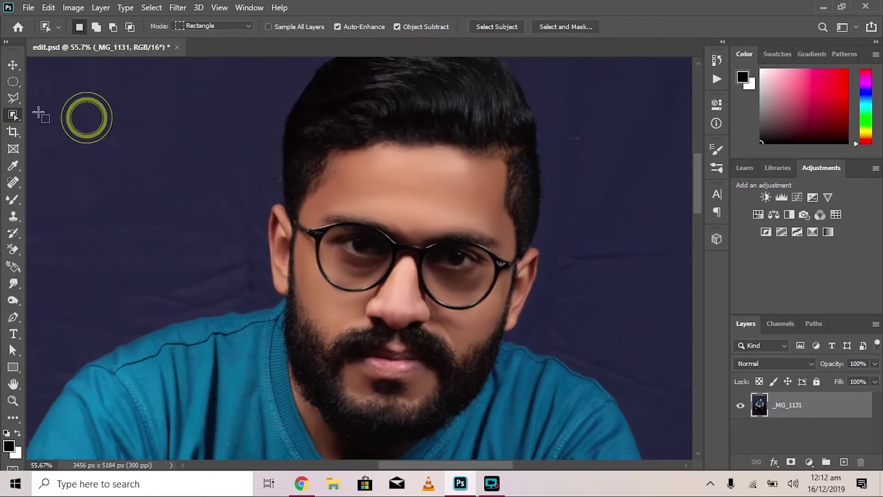
pyautogui.click(489, 26)
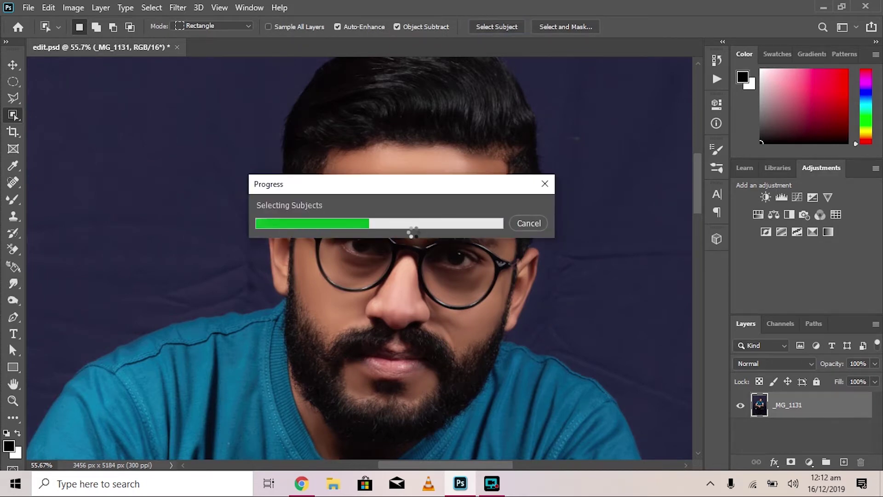
pyautogui.scroll(-4, 428, 178)
pyautogui.moveTo(449, 409); pyautogui.dragTo(457, 207)
pyautogui.moveTo(430, 168); pyautogui.dragTo(438, 284)
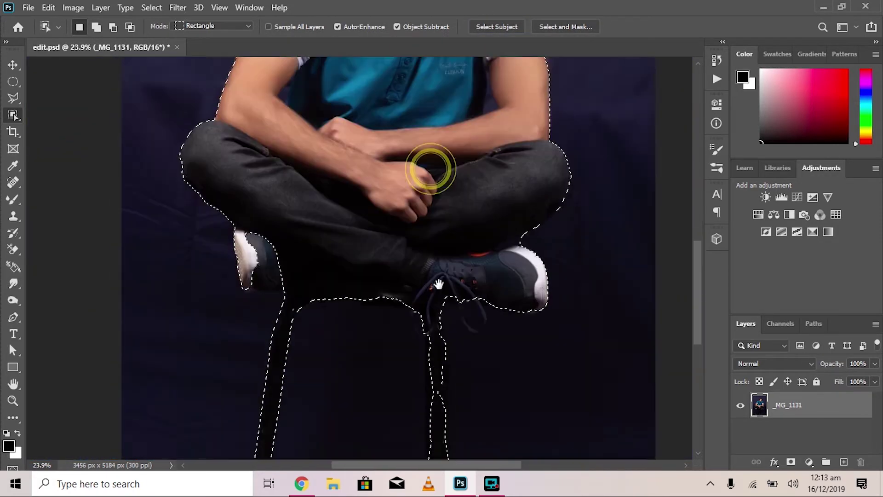
pyautogui.scroll(5, 439, 284)
pyautogui.moveTo(391, 239); pyautogui.dragTo(549, 335)
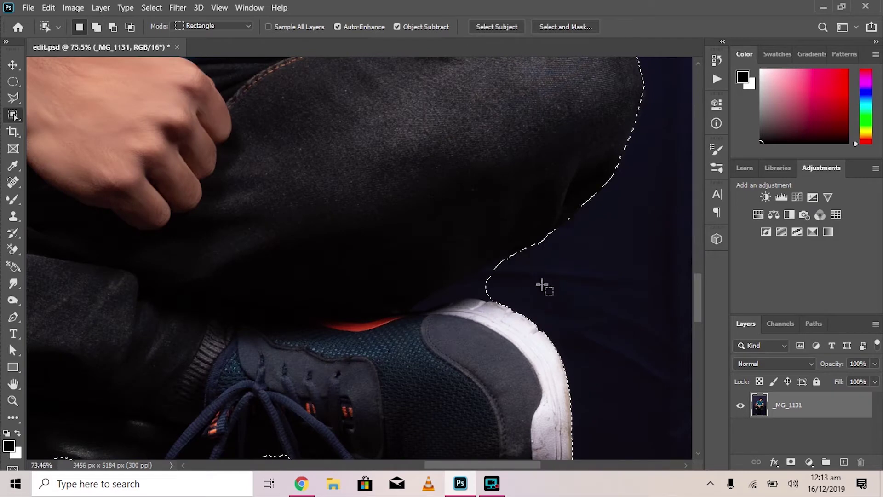
pyautogui.moveTo(538, 243); pyautogui.dragTo(376, 335)
pyautogui.scroll(5, 466, 282)
pyautogui.moveTo(237, 213); pyautogui.dragTo(572, 394)
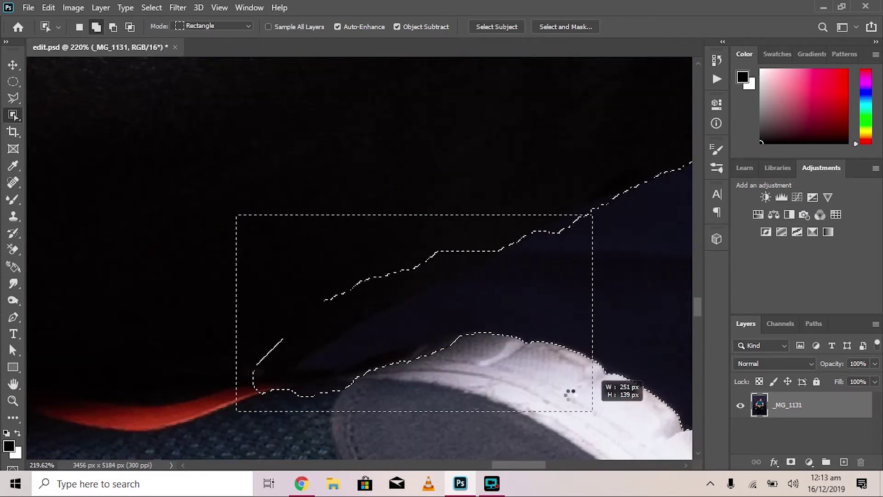
# In Object Selection lasso mode, trace out the background gap above the shoe
pyautogui.press('l')
pyautogui.press('w')
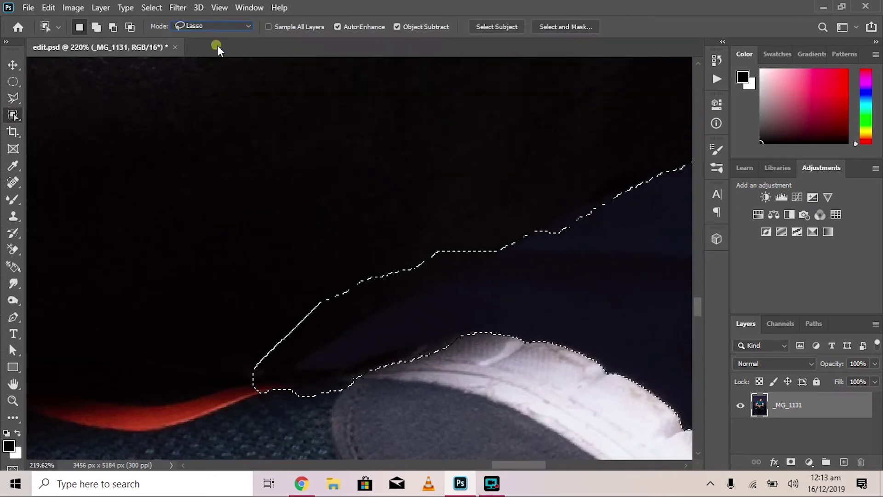
pyautogui.moveTo(637, 188); pyautogui.dragTo(577, 219)
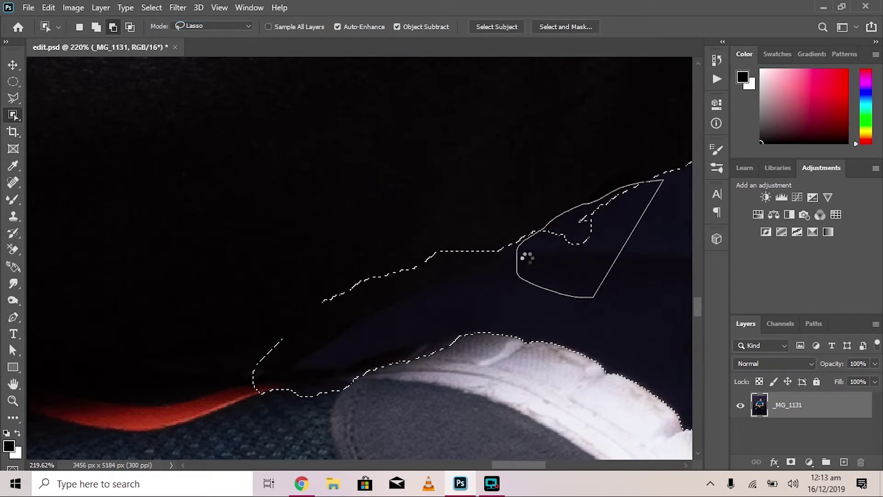
pyautogui.moveTo(507, 237); pyautogui.dragTo(332, 338)
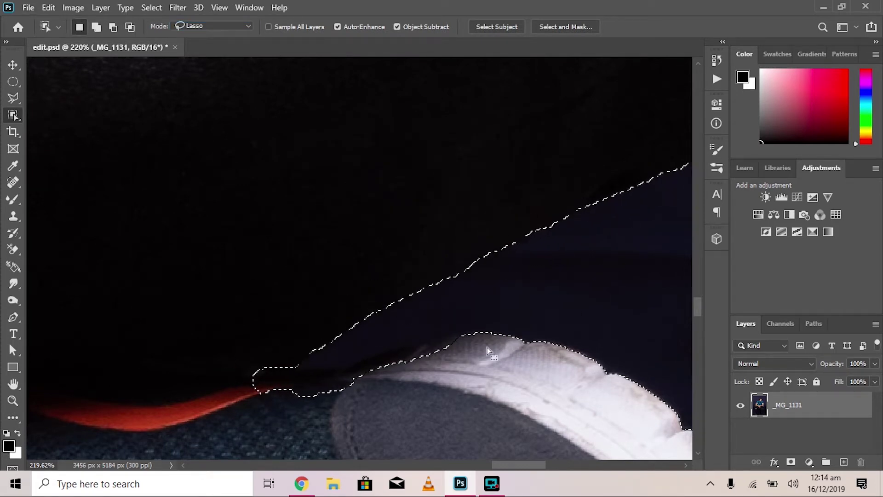
pyautogui.moveTo(489, 336); pyautogui.dragTo(356, 362)
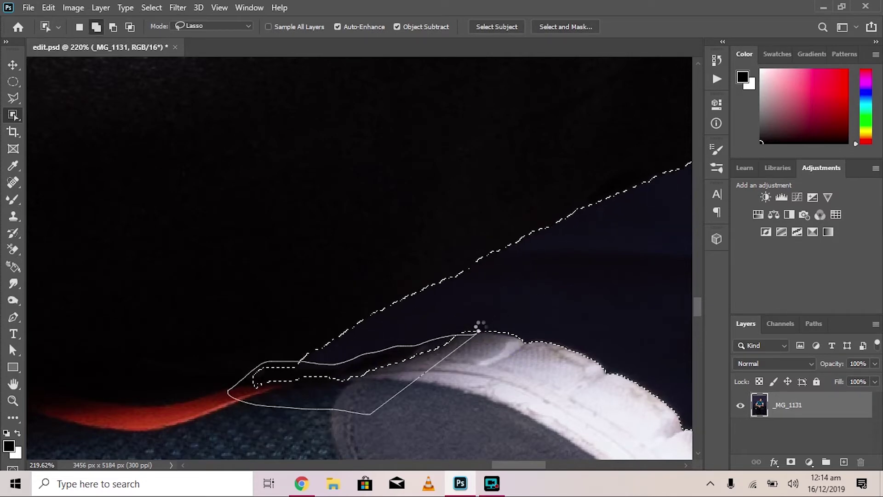
# Trim the remaining background wedge by the shoe with Polygonal Lasso outlines
pyautogui.click(13, 98)
pyautogui.click(216, 351)
pyautogui.click(226, 434)
pyautogui.doubleClick(291, 386)
pyautogui.click(305, 408)
pyautogui.click(283, 289)
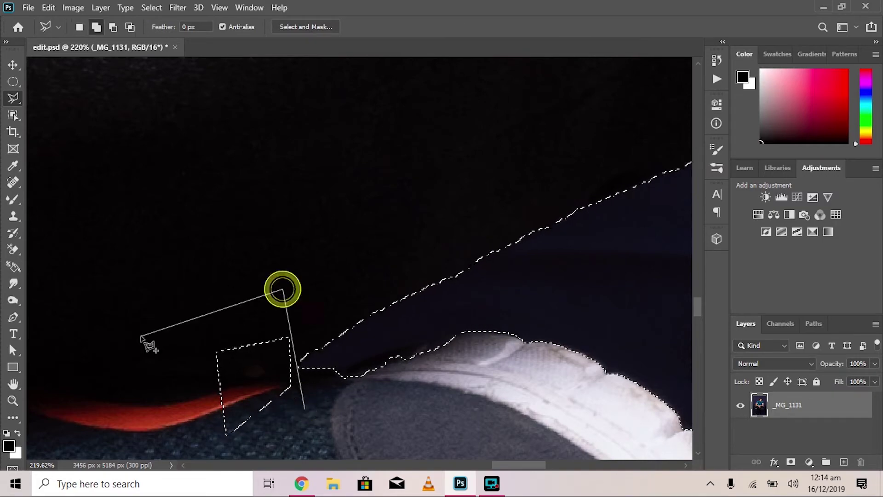
pyautogui.doubleClick(506, 335)
pyautogui.click(339, 368)
pyautogui.click(340, 429)
pyautogui.scroll(-3, 340, 429)
pyautogui.moveTo(588, 284)
pyautogui.mouseDown()
pyautogui.moveTo(457, 212)
pyautogui.moveTo(492, 276)
pyautogui.moveTo(619, 304)
pyautogui.mouseUp()
pyautogui.scroll(-2, 457, 211)
pyautogui.scroll(-3, 493, 276)
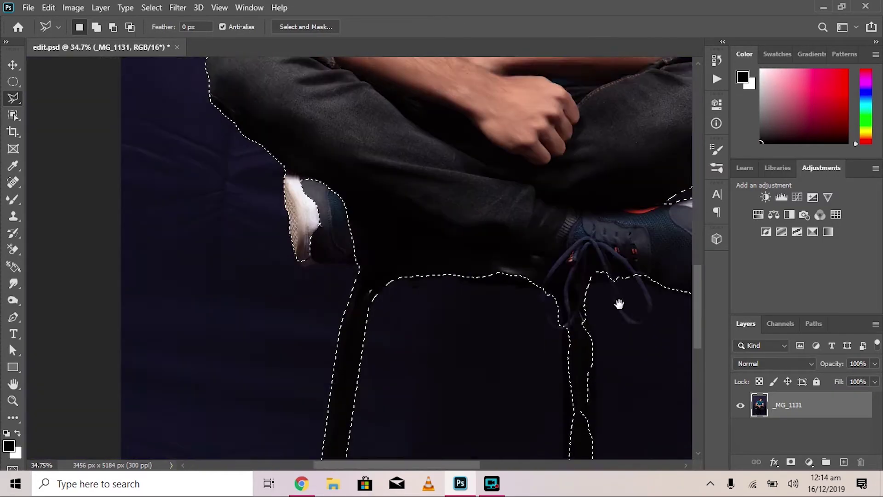
pyautogui.scroll(-4, 402, 273)
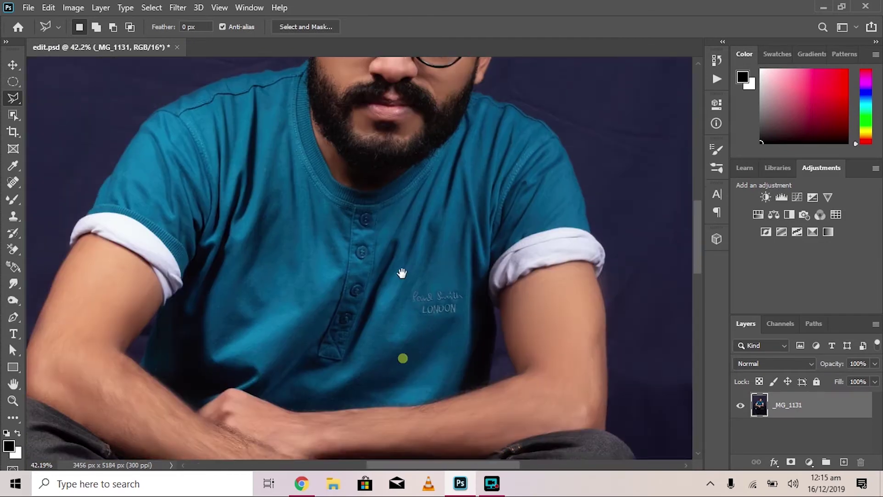
pyautogui.scroll(-3, 402, 273)
# Paint a Quick Selection with an enlarged brush over the hair, face and jawline
pyautogui.scroll(3, 285, 144)
pyautogui.rightClick(13, 115)
pyautogui.click(51, 125)
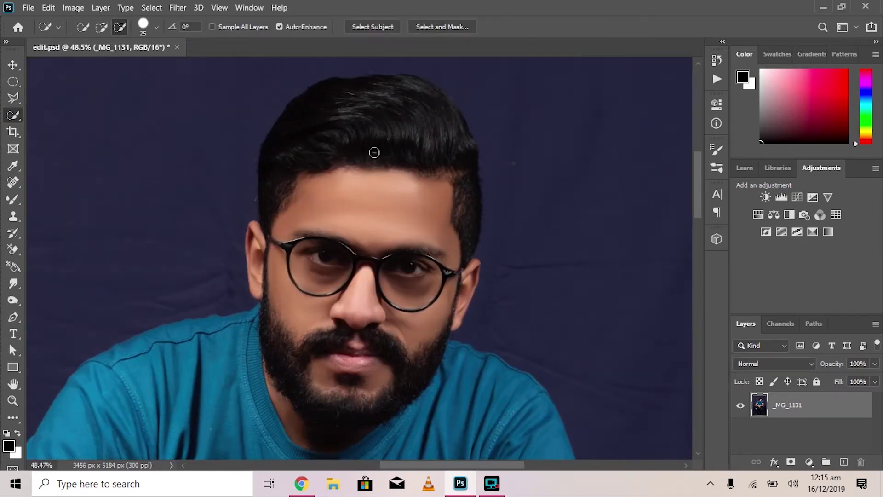
pyautogui.press(']')
pyautogui.moveTo(374, 152); pyautogui.dragTo(405, 331)
pyautogui.scroll(3, 456, 314)
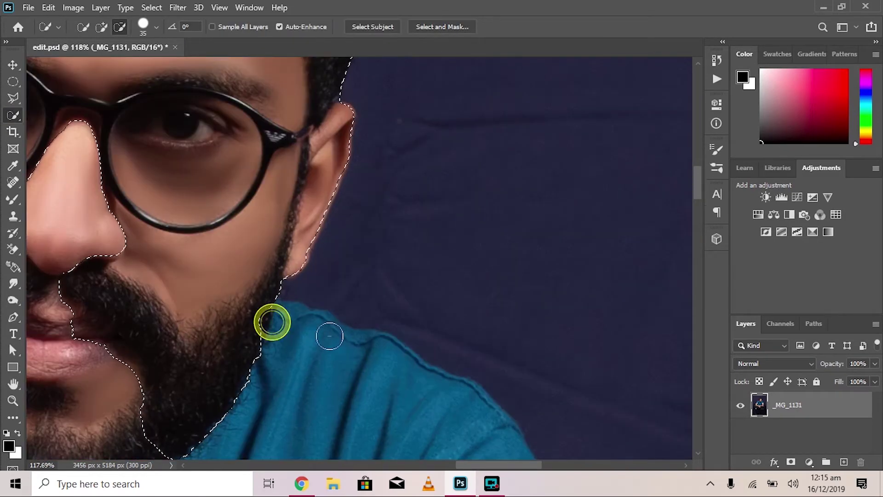
pyautogui.moveTo(329, 336)
pyautogui.mouseDown()
pyautogui.moveTo(268, 324)
pyautogui.moveTo(388, 351)
pyautogui.mouseUp()
pyautogui.scroll(-4, 388, 351)
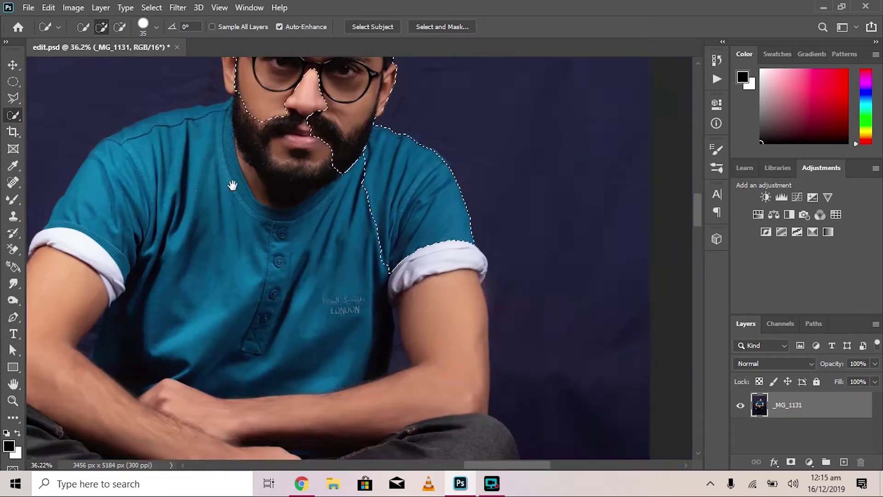
pyautogui.hscroll(-3, 389, 351)
# Extend the Quick Selection over the shoulders, torso, forearms and left leg
pyautogui.moveTo(534, 294); pyautogui.dragTo(548, 397)
pyautogui.scroll(-2, 548, 396)
pyautogui.click(543, 134)
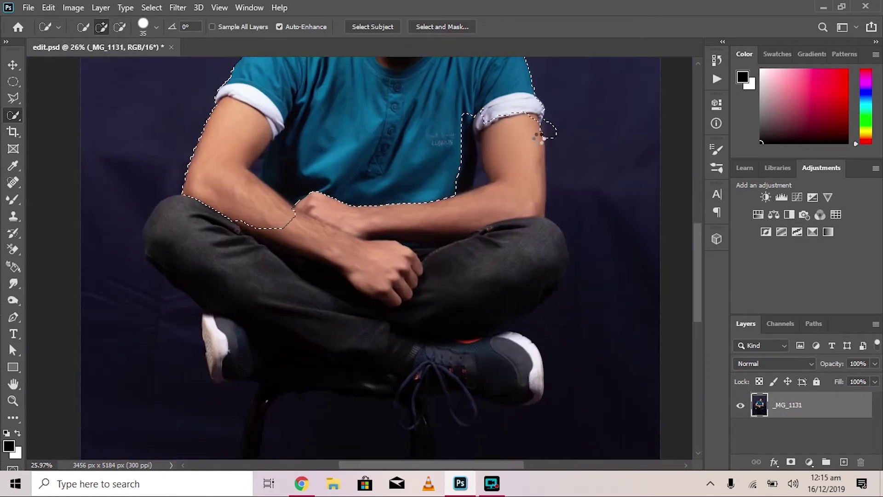
pyautogui.moveTo(553, 281); pyautogui.dragTo(335, 290)
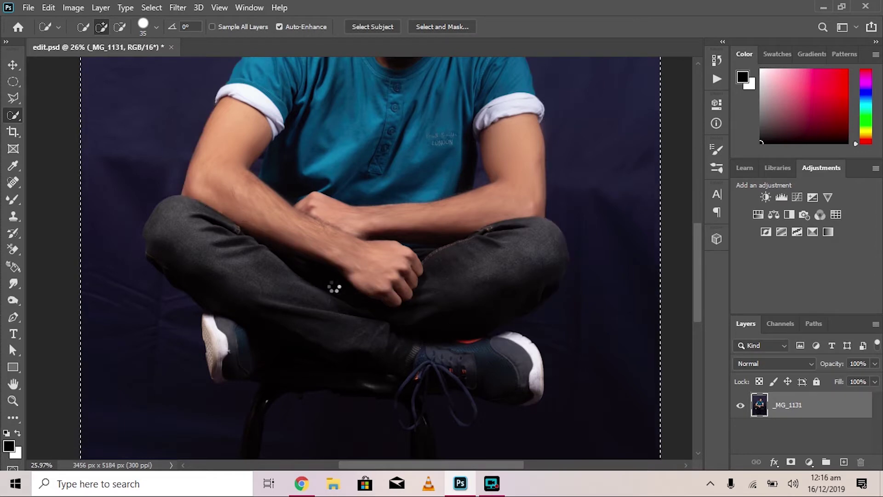
pyautogui.scroll(-2, 289, 237)
pyautogui.scroll(2, 215, 208)
pyautogui.moveTo(151, 286); pyautogui.dragTo(325, 298)
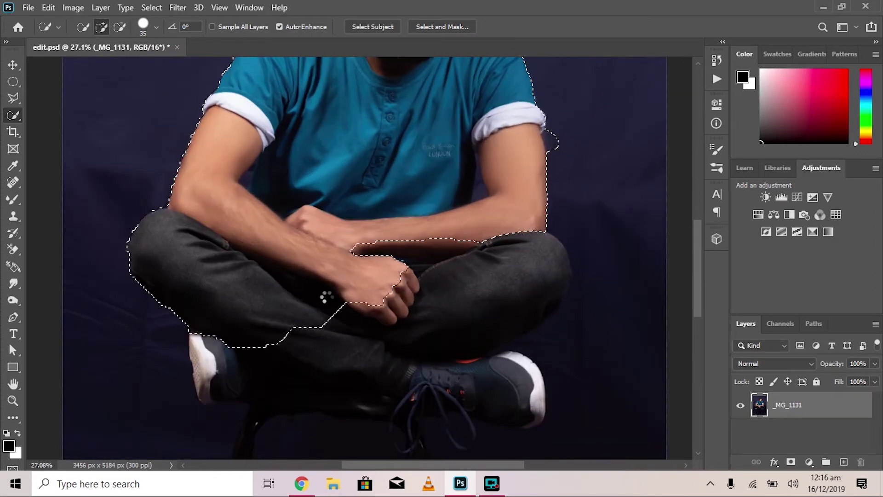
# Toggle subtract and add modes and adjust brush size while reviewing the torso and arm
pyautogui.click(556, 279)
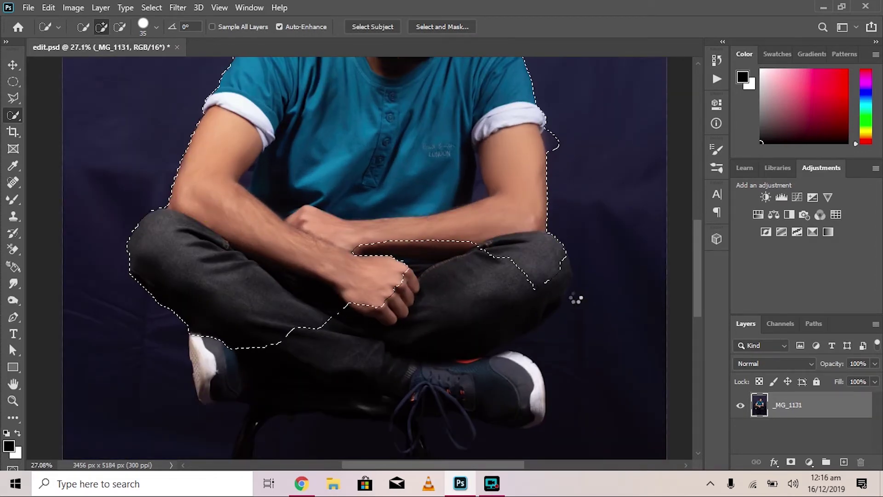
pyautogui.scroll(3, 555, 300)
pyautogui.click(460, 203)
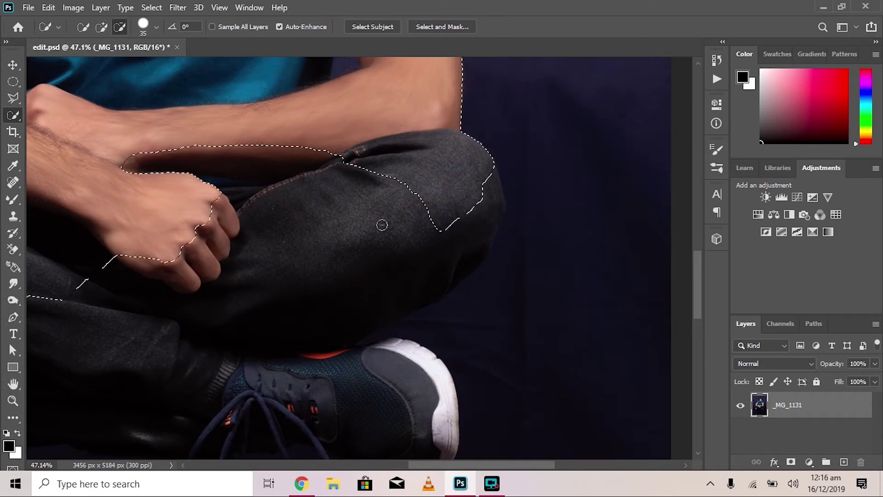
pyautogui.scroll(-3, 455, 187)
pyautogui.scroll(4, 453, 141)
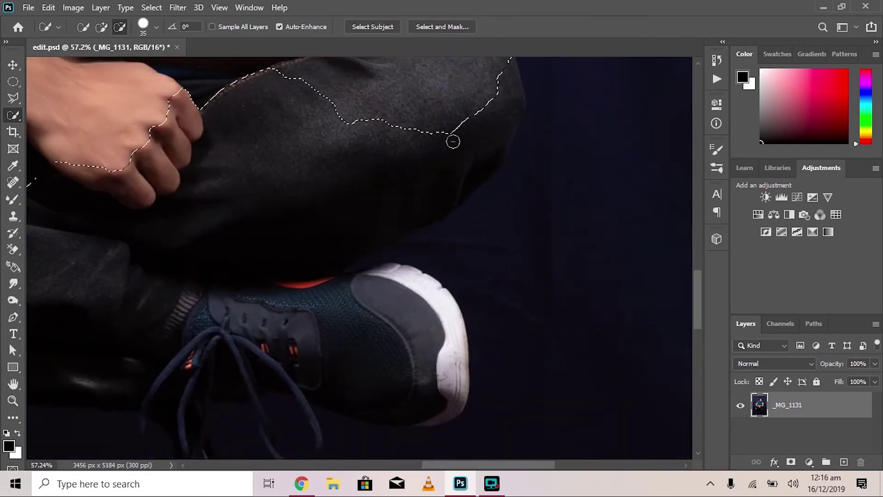
pyautogui.scroll(-3, 423, 180)
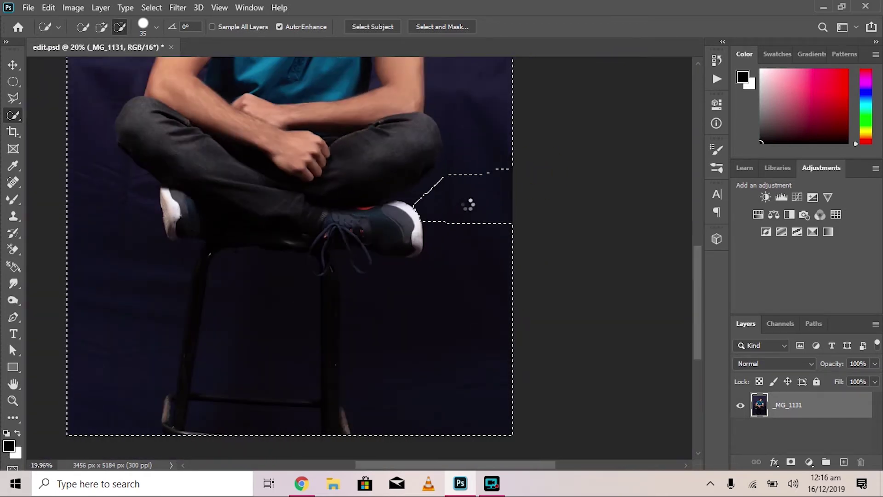
pyautogui.click(157, 27)
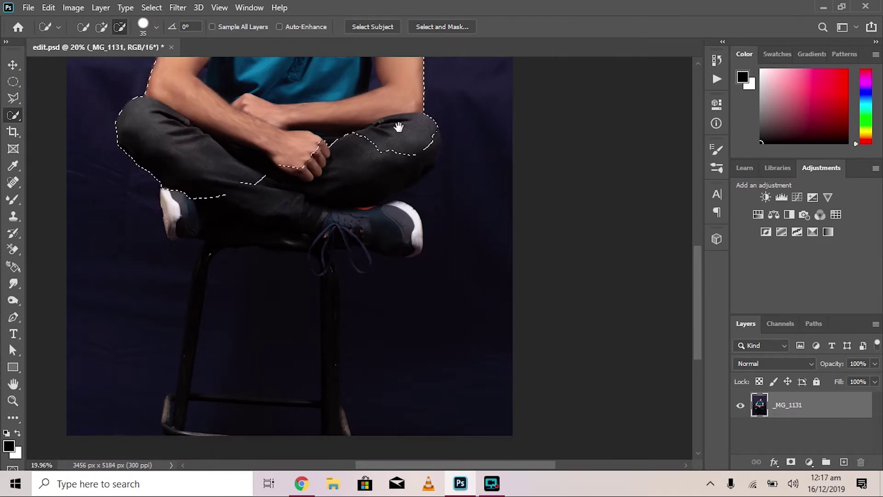
pyautogui.scroll(3, 399, 127)
pyautogui.moveTo(398, 127); pyautogui.dragTo(473, 327)
pyautogui.scroll(5, 428, 267)
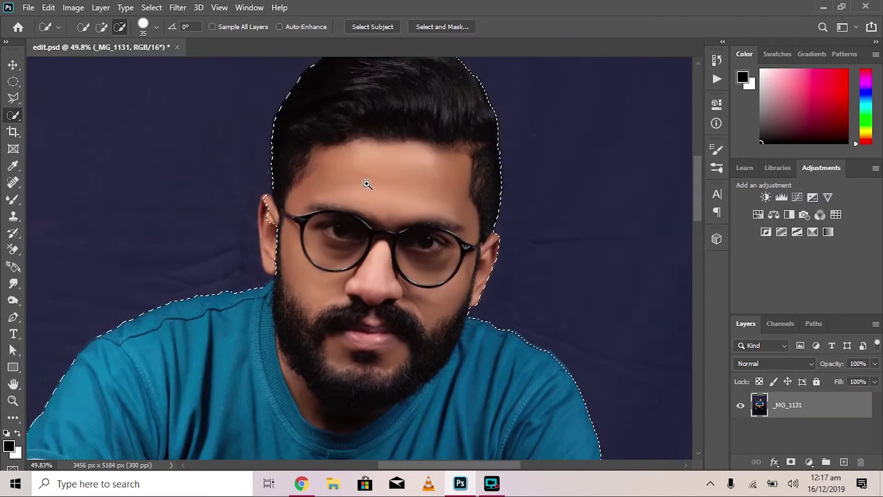
pyautogui.scroll(3, 419, 239)
pyautogui.scroll(-5, 395, 204)
pyautogui.scroll(-2, 391, 161)
pyautogui.scroll(-2, 391, 161)
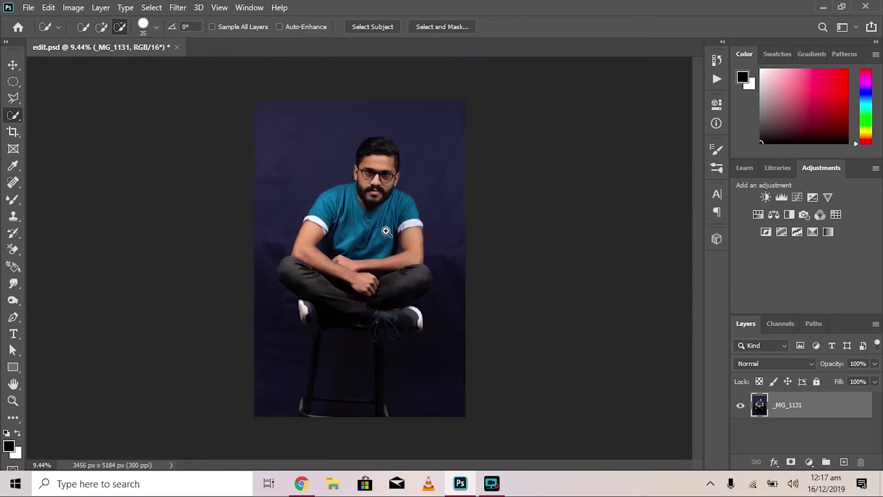
pyautogui.scroll(2, 355, 253)
# Outline the background patch beside the arm with the Polygonal Lasso
pyautogui.press('l')
pyautogui.scroll(4, 355, 252)
pyautogui.click(138, 227)
pyautogui.click(351, 229)
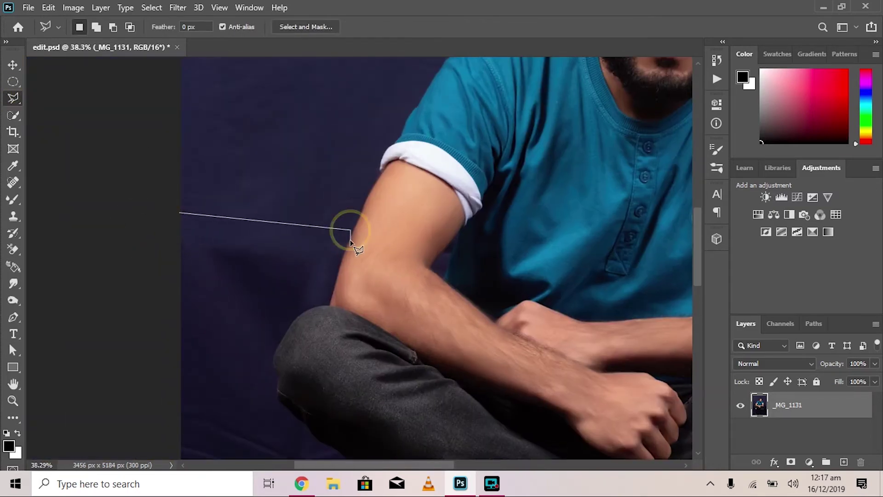
pyautogui.doubleClick(325, 303)
pyautogui.rightClick(394, 284)
pyautogui.click(515, 114)
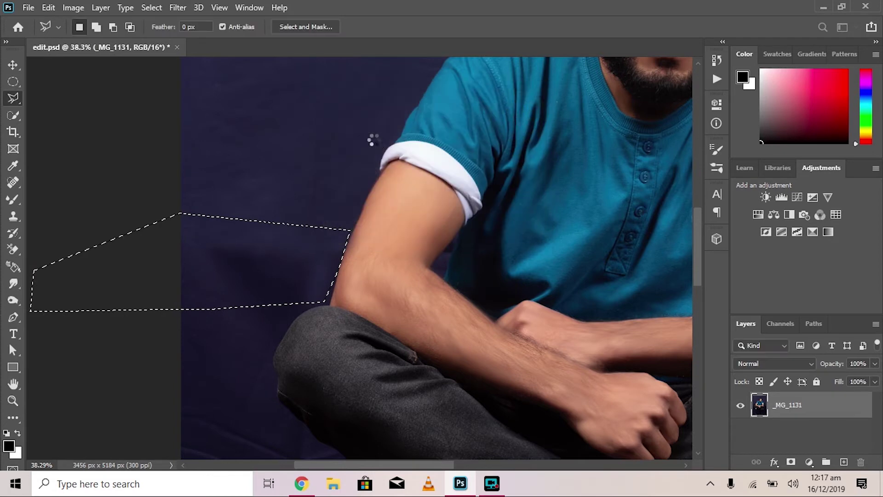
pyautogui.rightClick(354, 137)
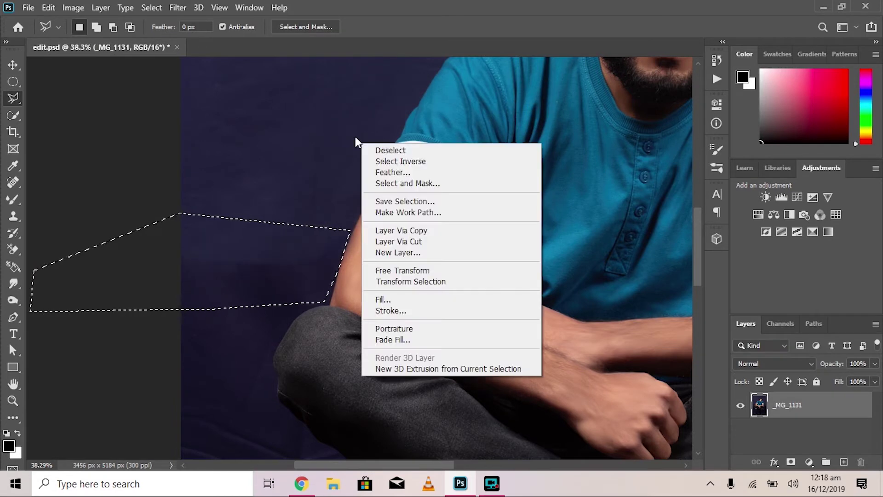
pyautogui.click(536, 117)
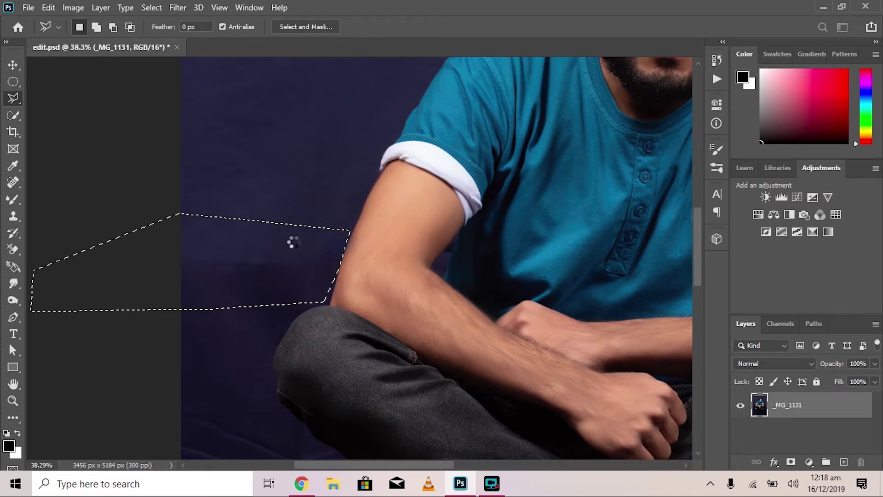
# Clone Stamp clean backdrop with an enlarged brush over the area right of the arm
pyautogui.scroll(5, 304, 278)
pyautogui.press('s')
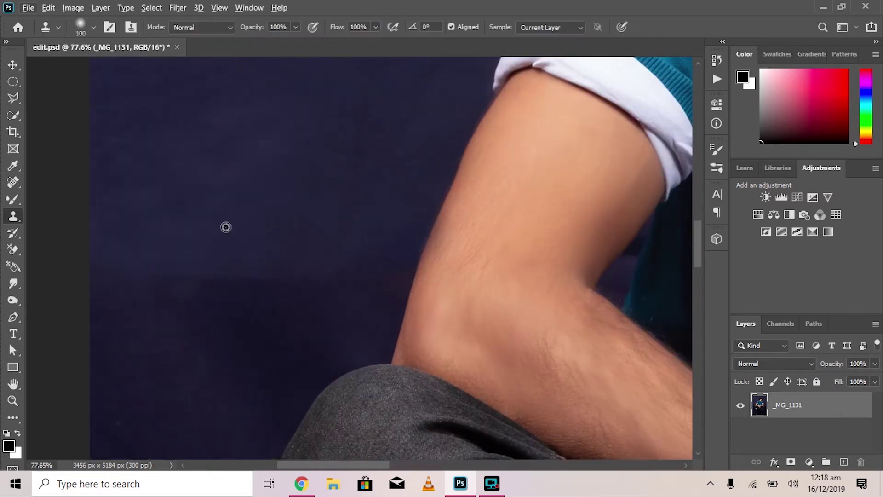
pyautogui.scroll(-9, 318, 283)
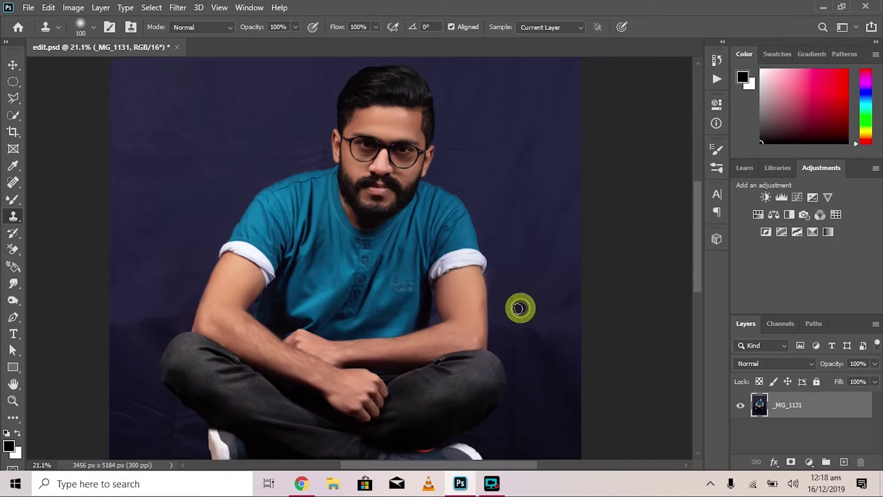
pyautogui.scroll(-2, 294, 256)
pyautogui.scroll(5, 301, 203)
pyautogui.press(']')
pyautogui.press(']')
pyautogui.press(']')
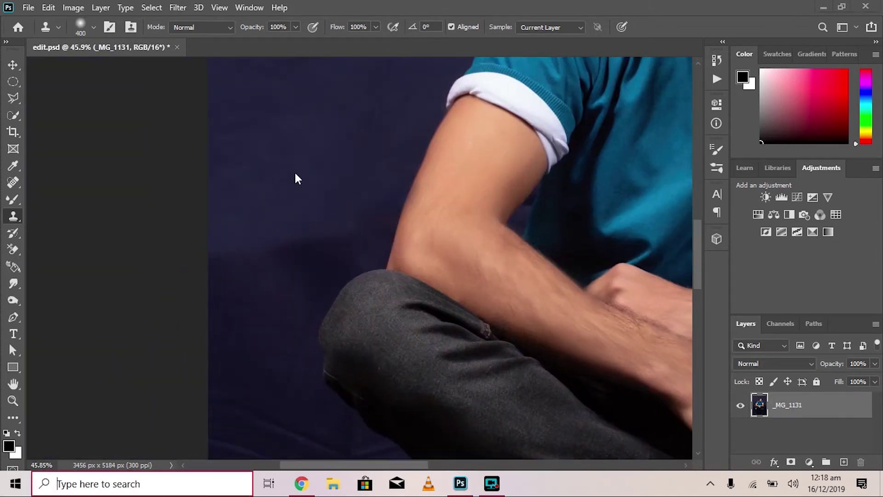
pyautogui.keyDown('alt'); pyautogui.click(293, 164); pyautogui.keyUp('alt')
pyautogui.click(322, 238)
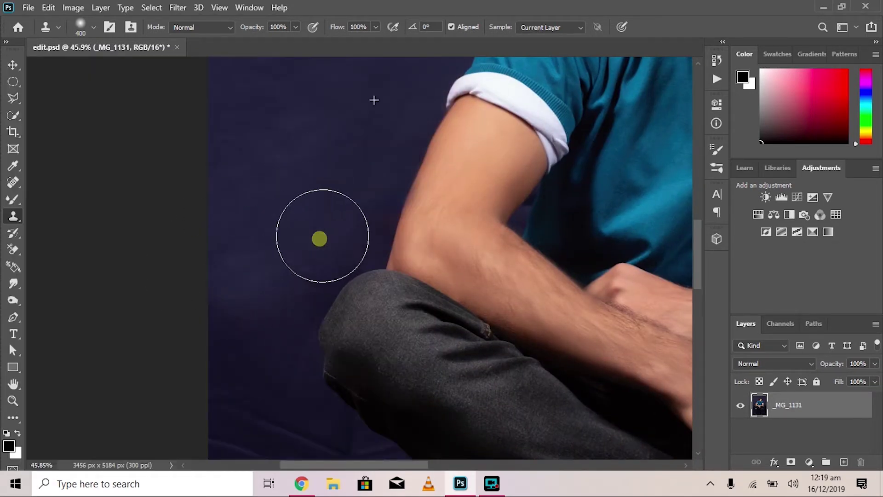
pyautogui.scroll(-4, 380, 203)
pyautogui.scroll(-2, 380, 204)
pyautogui.scroll(4, 339, 213)
pyautogui.click(408, 259)
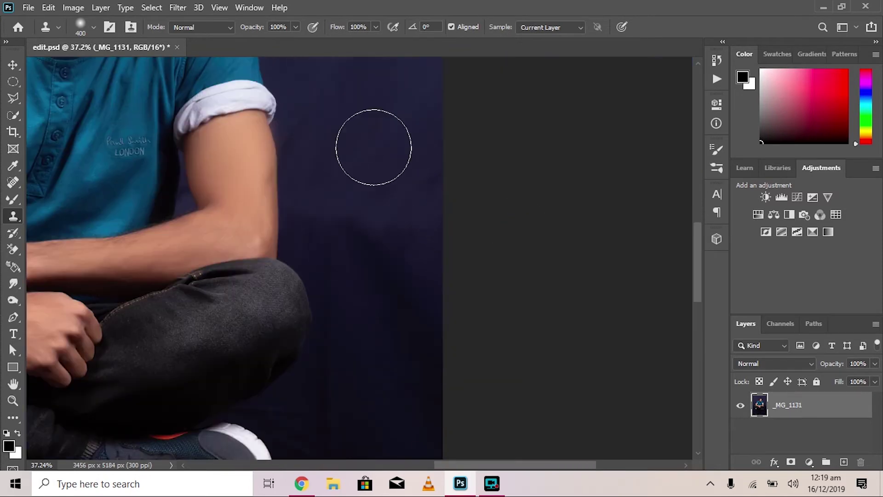
# Save edit.psd with the cloned backdrop and review the full portrait
pyautogui.scroll(-4, 417, 227)
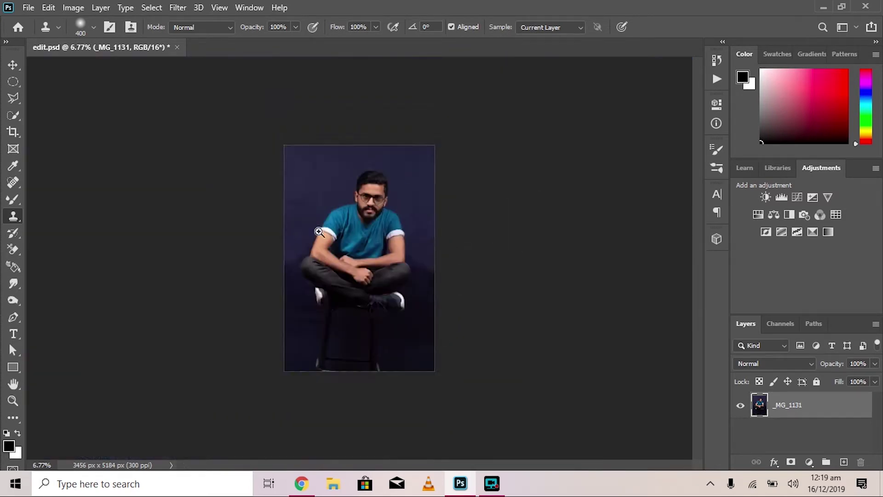
pyautogui.hotkey('ctrl', 's')
pyautogui.scroll(2, 341, 123)
pyautogui.scroll(2, 414, 135)
pyautogui.scroll(1, 413, 135)
pyautogui.scroll(-3, 286, 85)
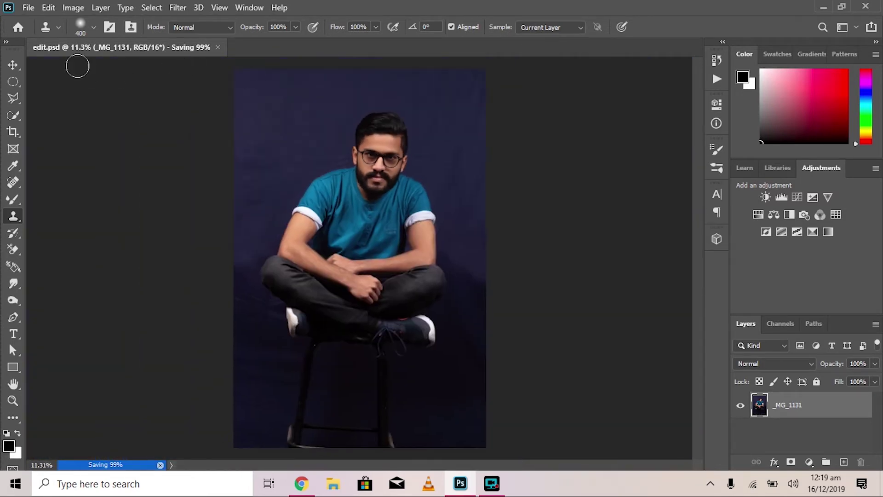
pyautogui.scroll(3, 369, 306)
pyautogui.scroll(-4, 364, 262)
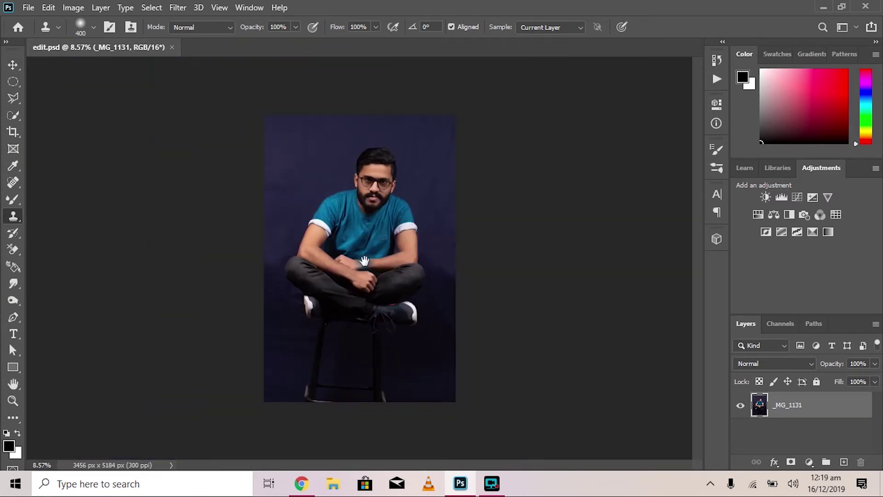
pyautogui.scroll(3, 400, 266)
pyautogui.scroll(-2, 400, 266)
pyautogui.rightClick(13, 115)
# Select the subject, set mask Transparency to 23%, and refine hair and beard edges
pyautogui.click(51, 113)
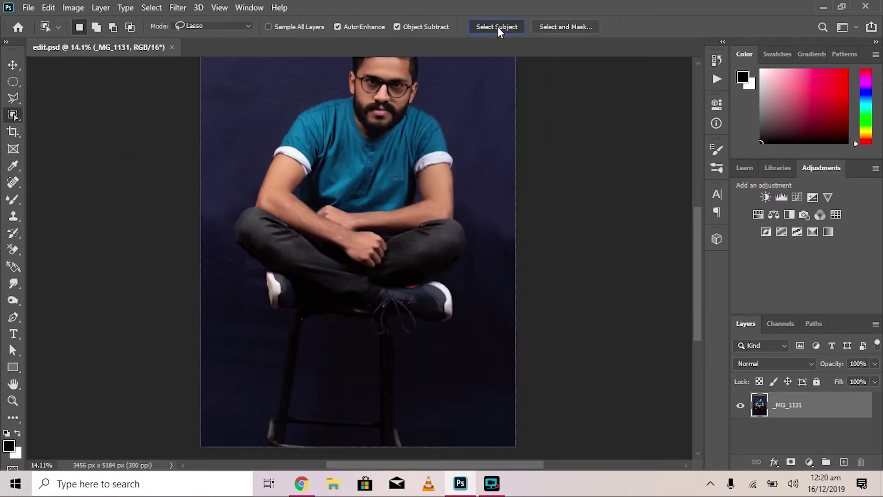
pyautogui.click(496, 27)
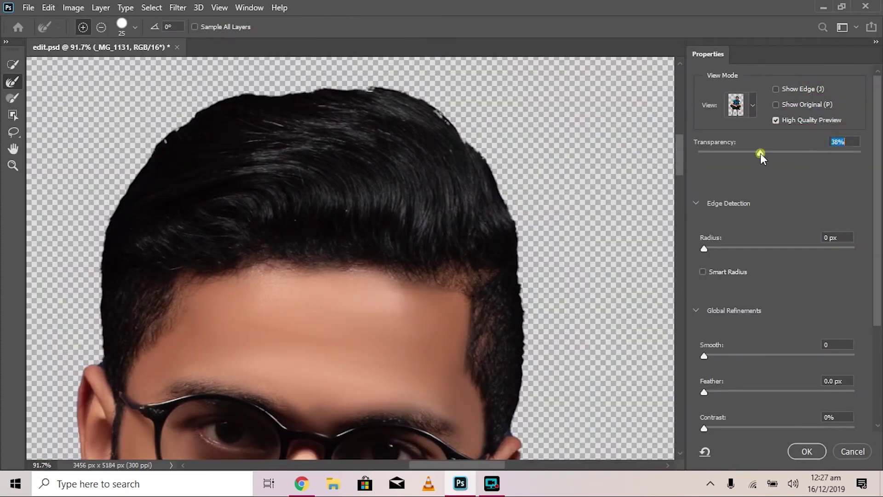
pyautogui.moveTo(808, 153); pyautogui.dragTo(736, 153)
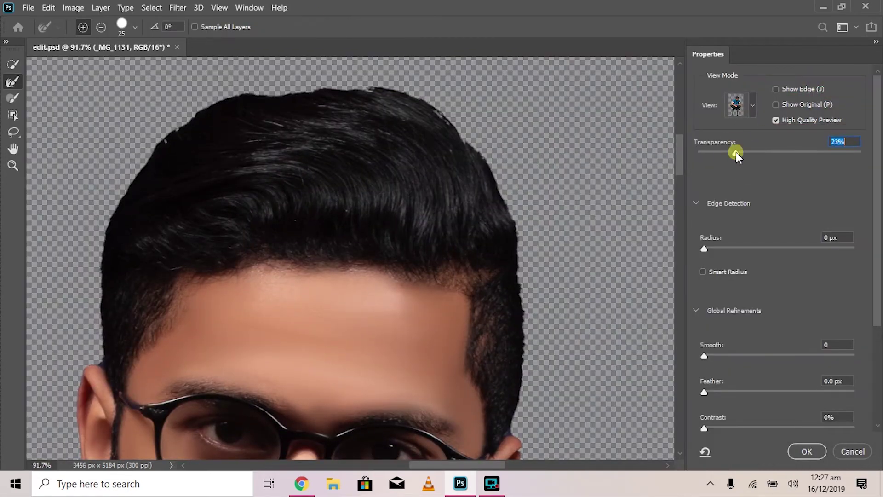
pyautogui.scroll(5, 374, 89)
pyautogui.moveTo(316, 89)
pyautogui.mouseDown()
pyautogui.moveTo(528, 133)
pyautogui.moveTo(617, 221)
pyautogui.moveTo(629, 262)
pyautogui.mouseUp()
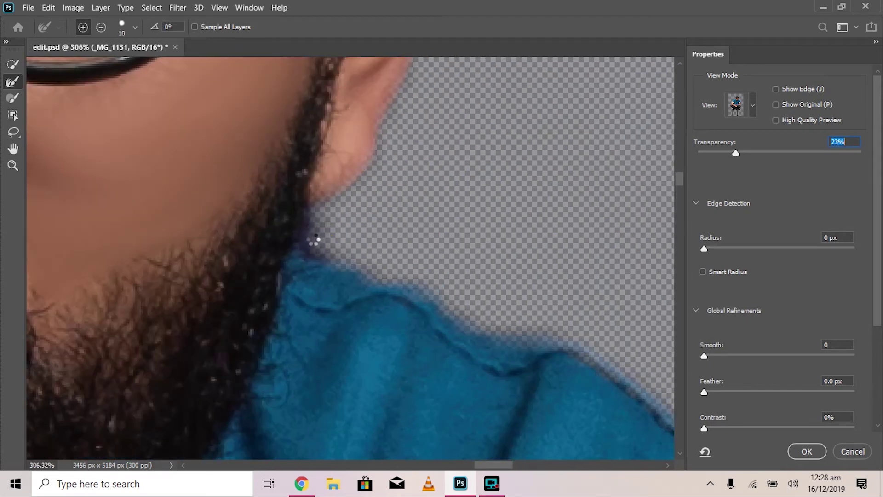
pyautogui.moveTo(308, 241)
pyautogui.mouseDown()
pyautogui.moveTo(339, 256)
pyautogui.moveTo(326, 251)
pyautogui.mouseUp()
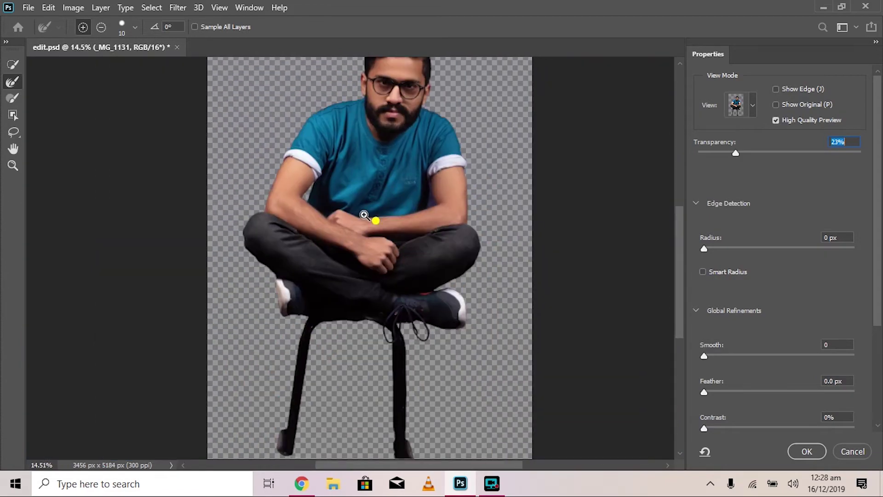
pyautogui.click(806, 452)
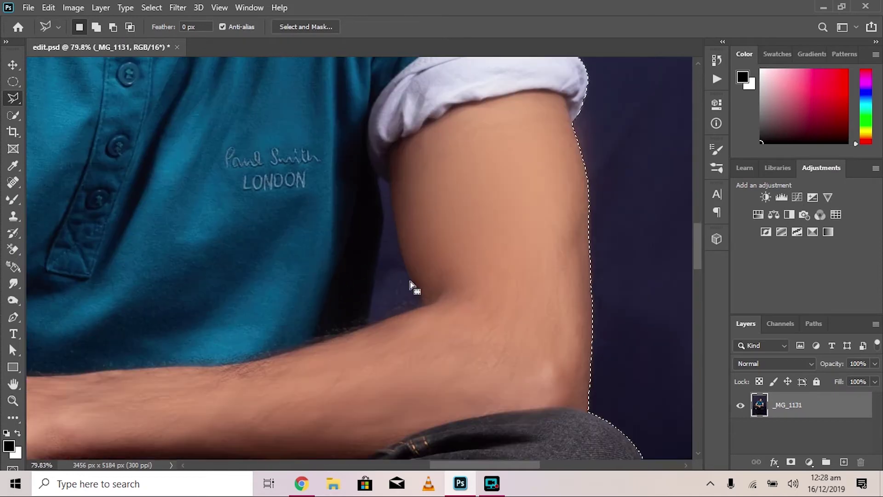
# Subtract the backdrop gap beside the arm with a Polygonal Lasso outline and check it
pyautogui.click(389, 182)
pyautogui.hotkey('ctrl', '+')
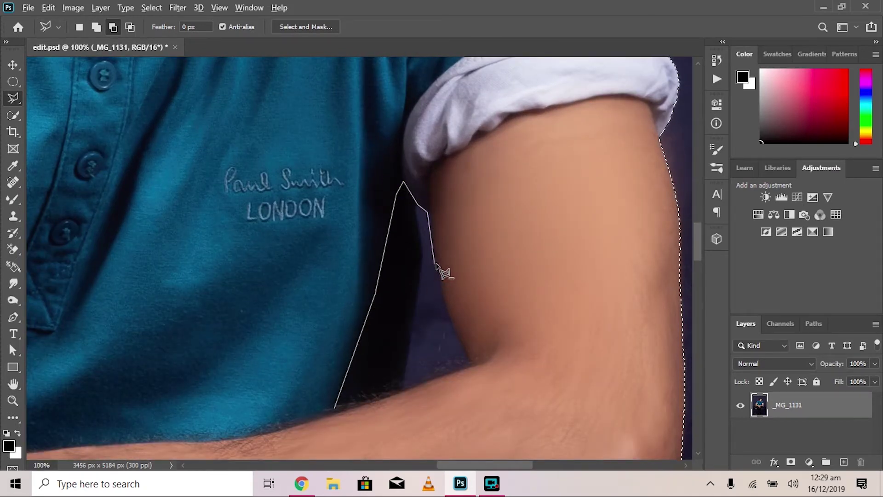
pyautogui.doubleClick(381, 394)
pyautogui.click(306, 27)
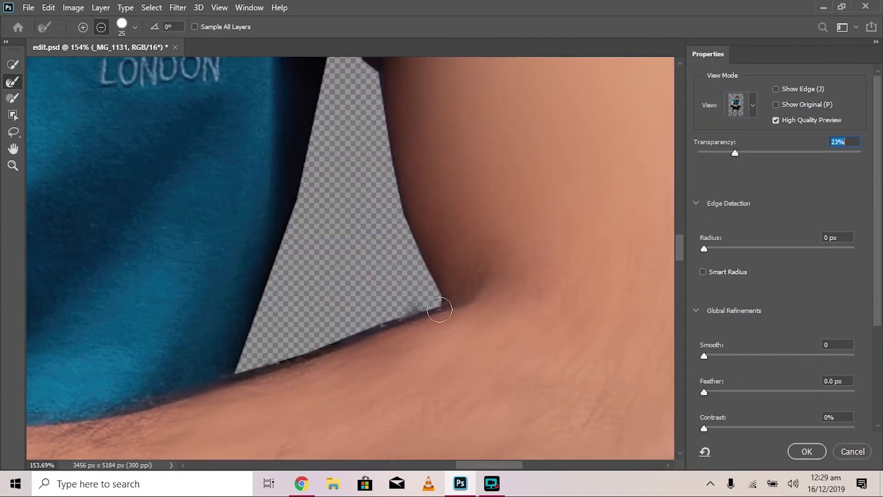
pyautogui.press('Escape')
# Remove the dark strip along the forearm, then copy the selected man to a new layer
pyautogui.click(256, 351)
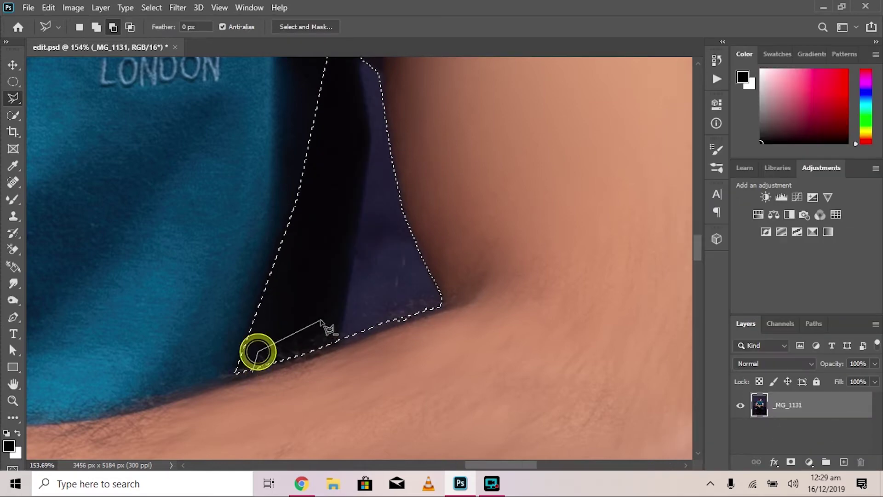
pyautogui.click(453, 288)
pyautogui.click(352, 308)
pyautogui.click(310, 338)
pyautogui.doubleClick(269, 350)
pyautogui.click(306, 27)
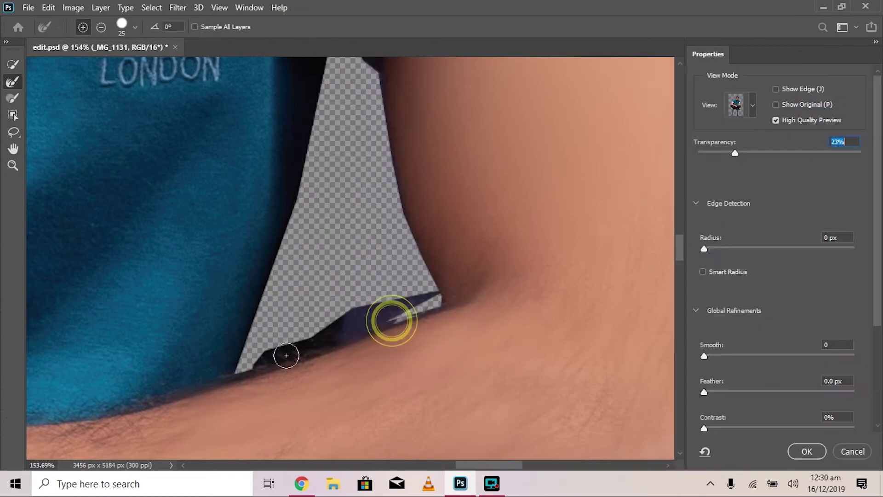
pyautogui.moveTo(281, 351); pyautogui.dragTo(260, 357)
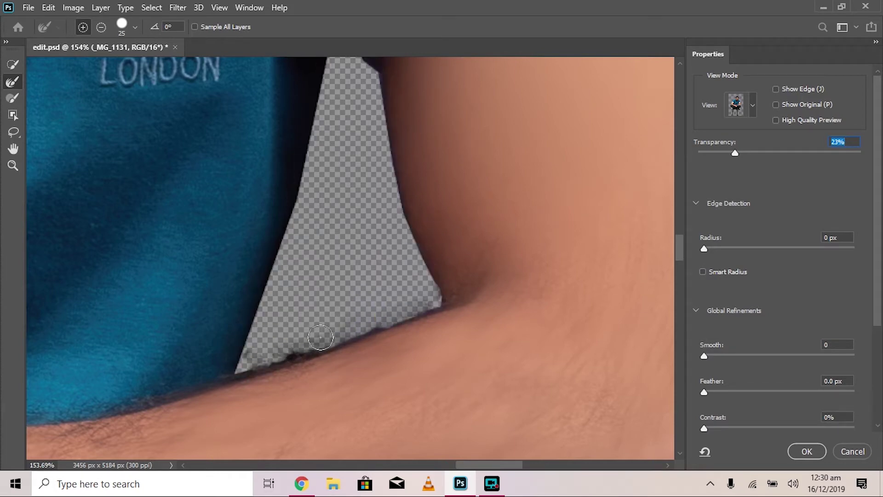
pyautogui.hotkey('ctrl', '0')
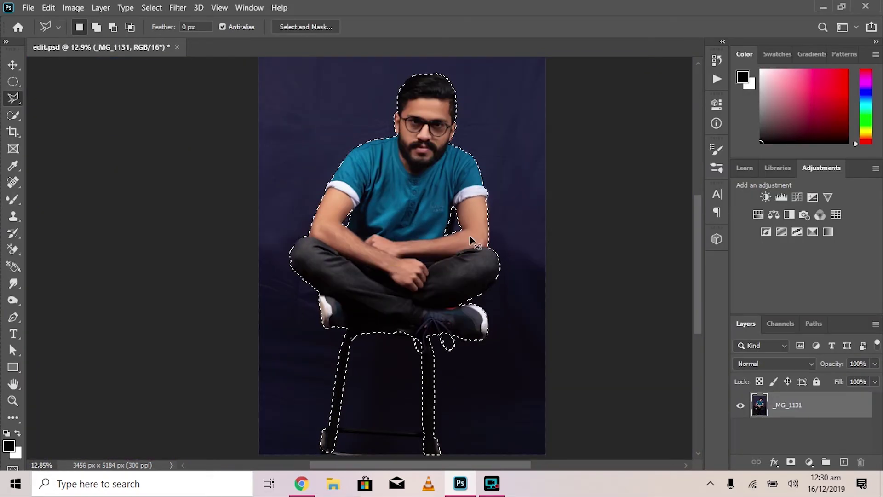
pyautogui.hotkey('ctrl', 'j')
pyautogui.click(13, 64)
# Try cropping off the bottom of the image, then undo that crop
pyautogui.moveTo(313, 146); pyautogui.dragTo(385, 115)
pyautogui.hotkey('ctrl', '-')
pyautogui.press('c')
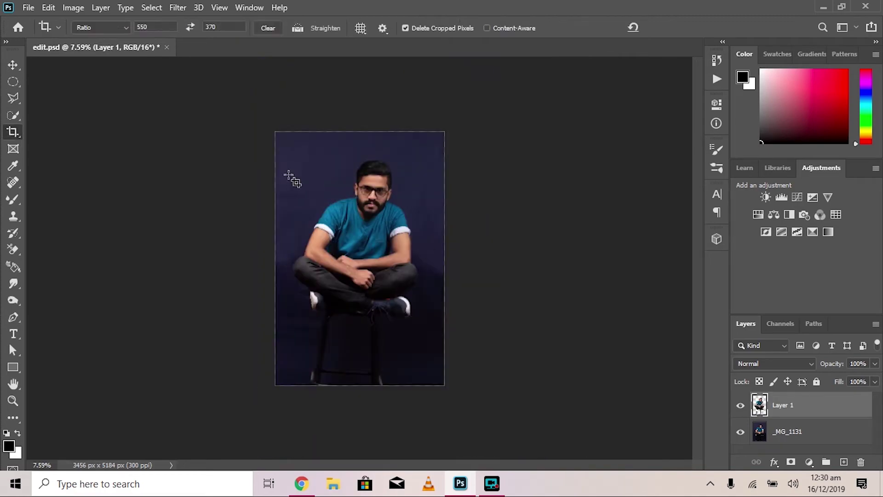
pyautogui.moveTo(366, 385); pyautogui.dragTo(366, 336)
pyautogui.press('Return')
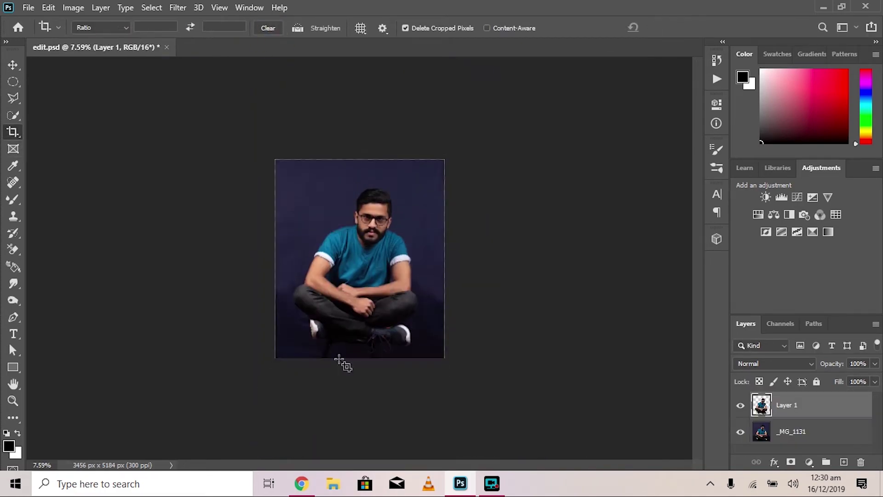
pyautogui.scroll(10, 474, 214)
pyautogui.hotkey('ctrl', 'z')
# Crop the canvas tighter around the seated man to 2930 × 4312 px
pyautogui.scroll(-5, 474, 214)
pyautogui.scroll(-3, 361, 178)
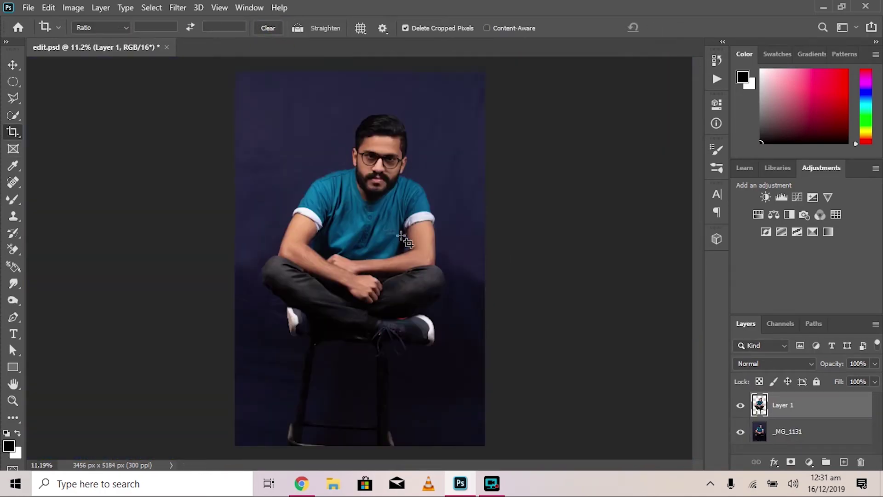
pyautogui.scroll(-2, 363, 192)
pyautogui.moveTo(360, 189); pyautogui.dragTo(438, 372)
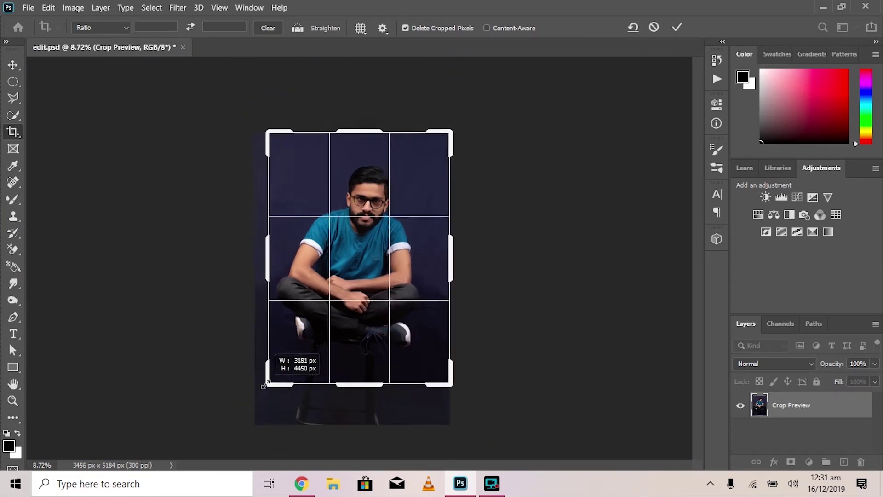
pyautogui.press('Return')
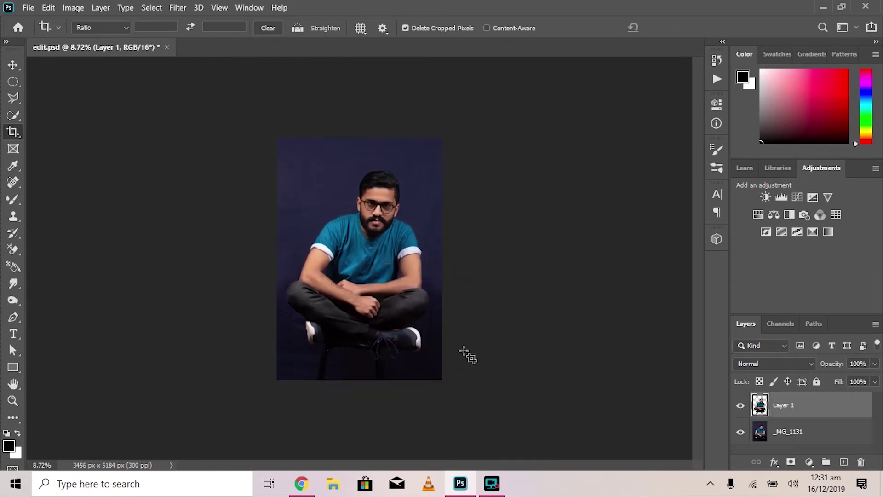
pyautogui.scroll(5, 384, 174)
pyautogui.scroll(-4, 391, 175)
# Clone-stamp patches over the man's hairline with a 100 px brush
pyautogui.press('v')
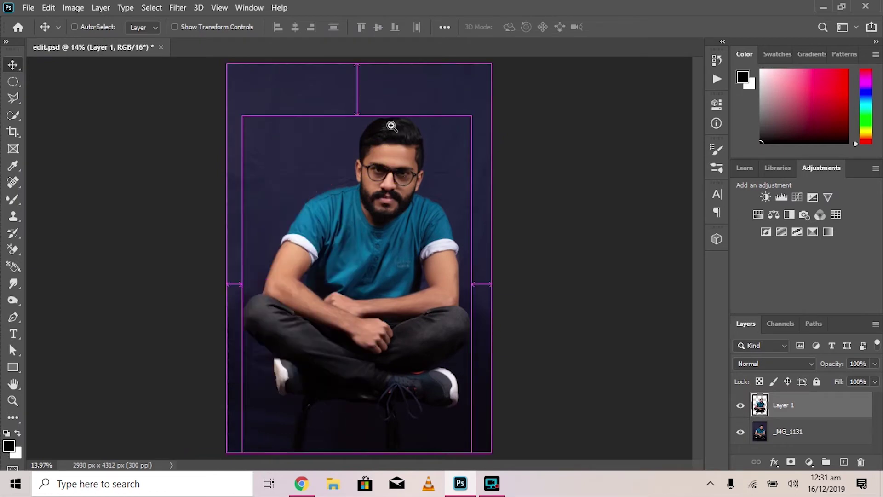
pyautogui.scroll(4, 414, 170)
pyautogui.scroll(3, 439, 168)
pyautogui.press('s')
pyautogui.press('[')
pyautogui.press('[')
pyautogui.press('[')
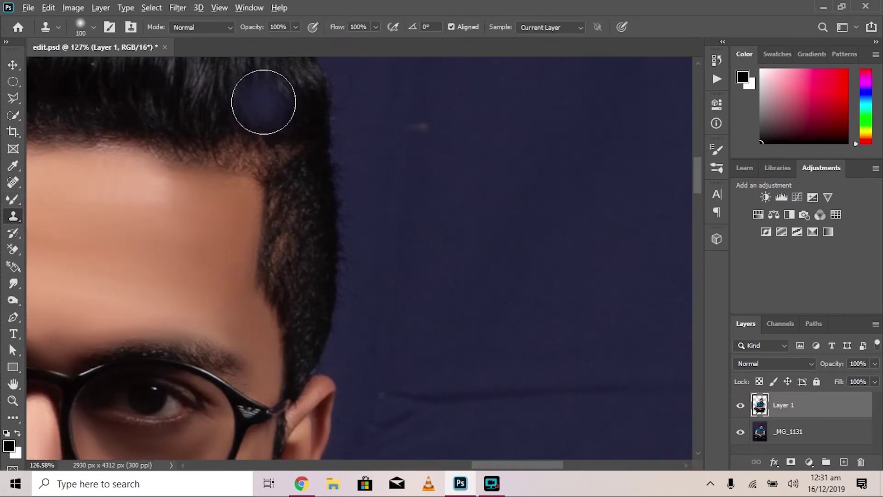
pyautogui.keyDown('alt'); pyautogui.click(283, 146); pyautogui.keyUp('alt')
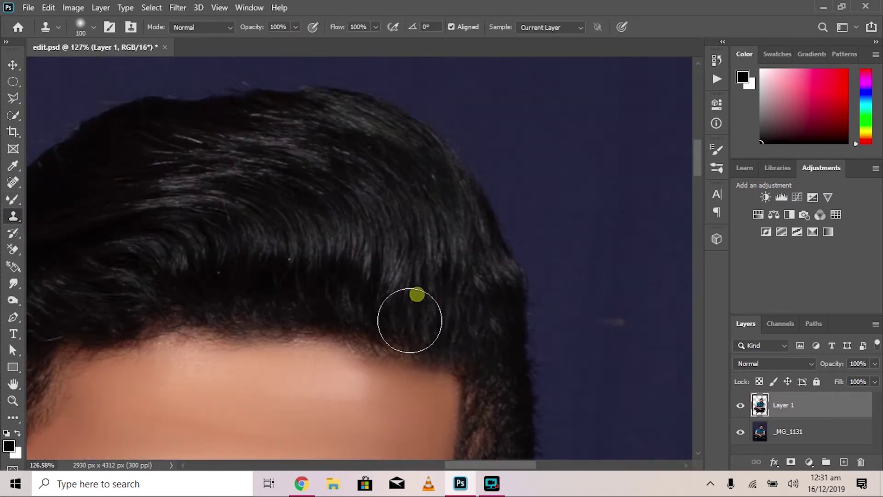
pyautogui.click(298, 315)
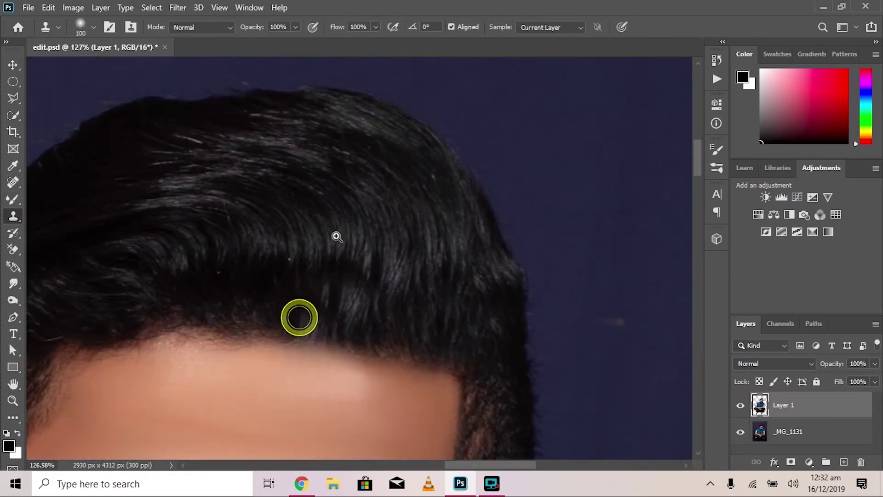
pyautogui.scroll(-1, 387, 233)
pyautogui.moveTo(398, 185); pyautogui.dragTo(558, 239)
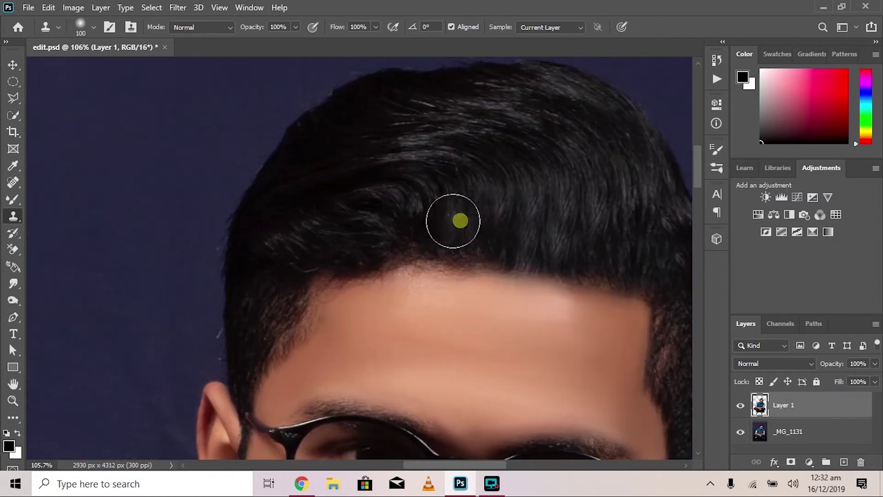
pyautogui.moveTo(412, 235); pyautogui.dragTo(398, 127)
# Save edit.psd and bring up the Liquify filter on the cutout man
pyautogui.scroll(1, 410, 324)
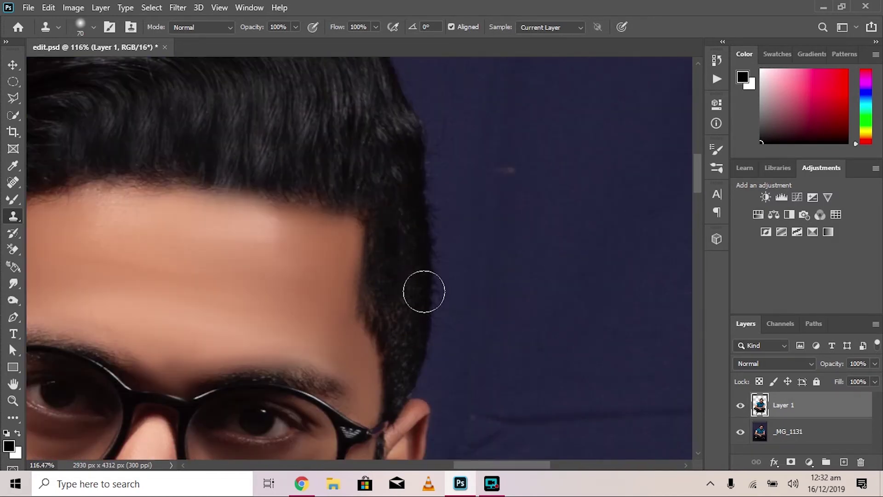
pyautogui.scroll(-3, 402, 300)
pyautogui.hotkey('ctrl', 's')
pyautogui.scroll(1, 415, 148)
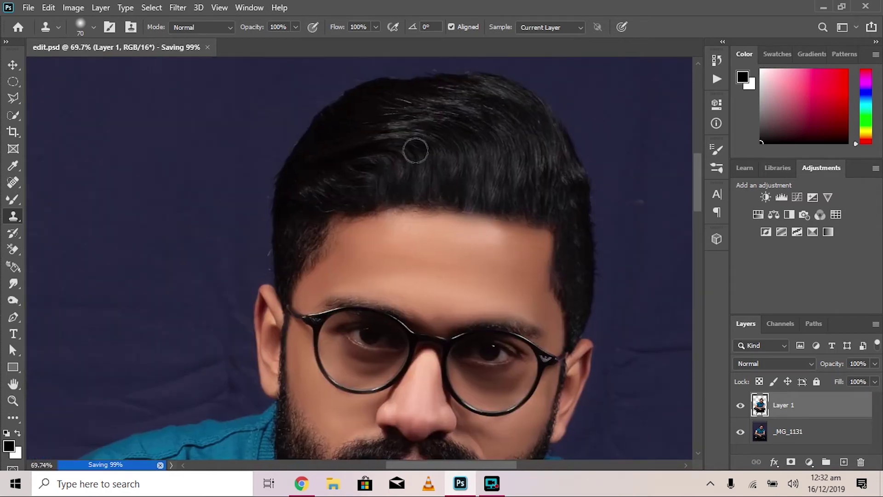
pyautogui.hotkey('ctrl', 'shift', 'x')
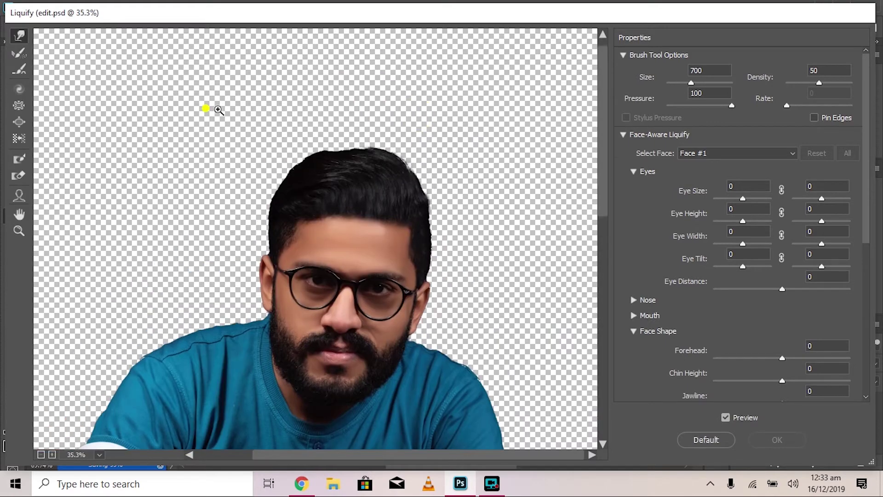
# Zoom and pan the Liquify preview over the face, then exit back to the canvas
pyautogui.scroll(4, 230, 106)
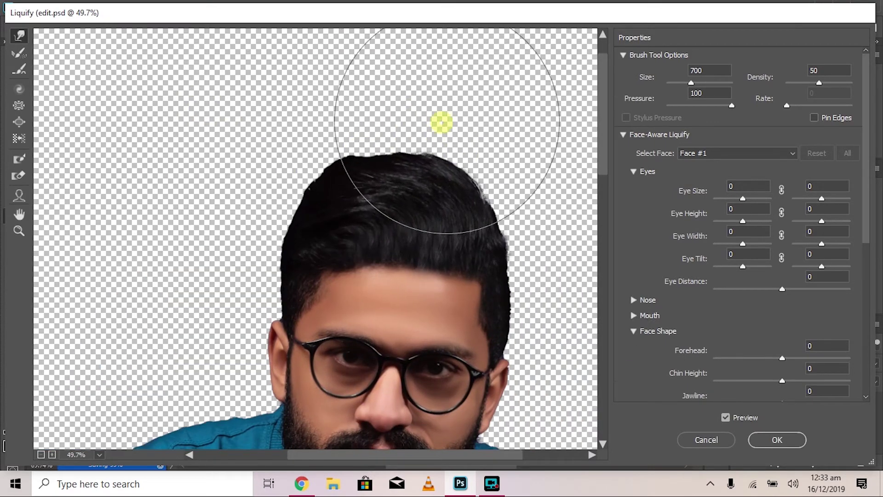
pyautogui.moveTo(474, 308); pyautogui.dragTo(405, 190)
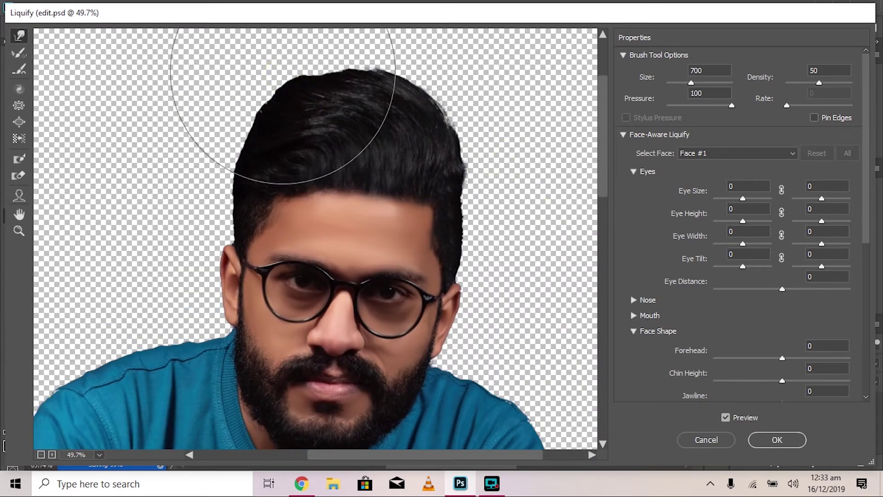
pyautogui.press('Escape')
pyautogui.scroll(5, 389, 154)
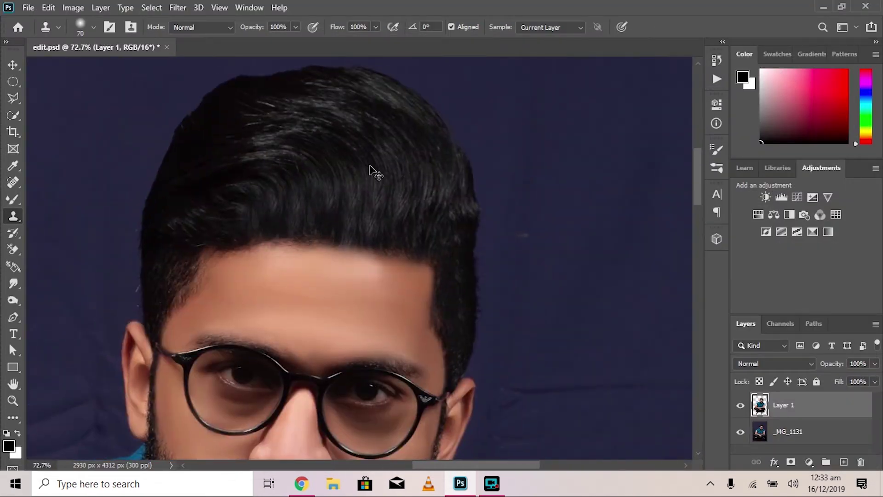
# Place the hairstyle PNG from the work images folder as an embedded image
pyautogui.click(26, 8)
pyautogui.click(63, 263)
pyautogui.hotkey('alt', 'Up')
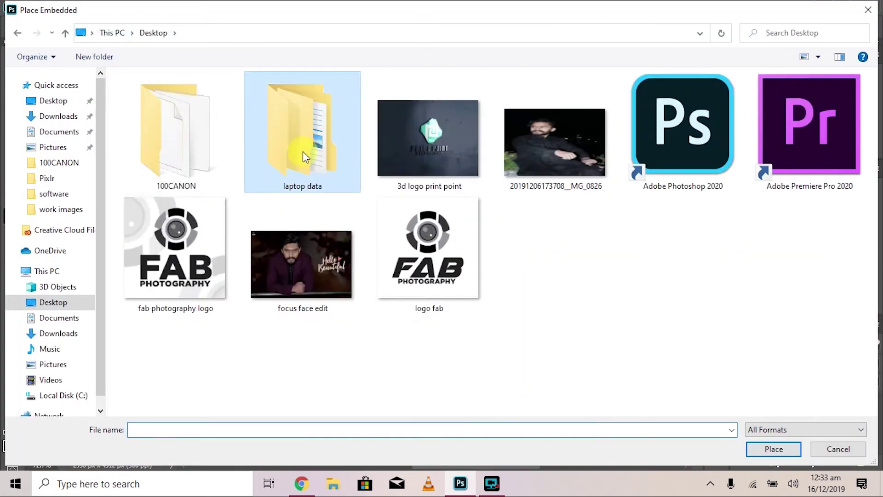
pyautogui.doubleClick(290, 129)
pyautogui.doubleClick(223, 109)
pyautogui.doubleClick(355, 109)
pyautogui.click(301, 119)
pyautogui.scroll(-3, 571, 214)
pyautogui.doubleClick(465, 308)
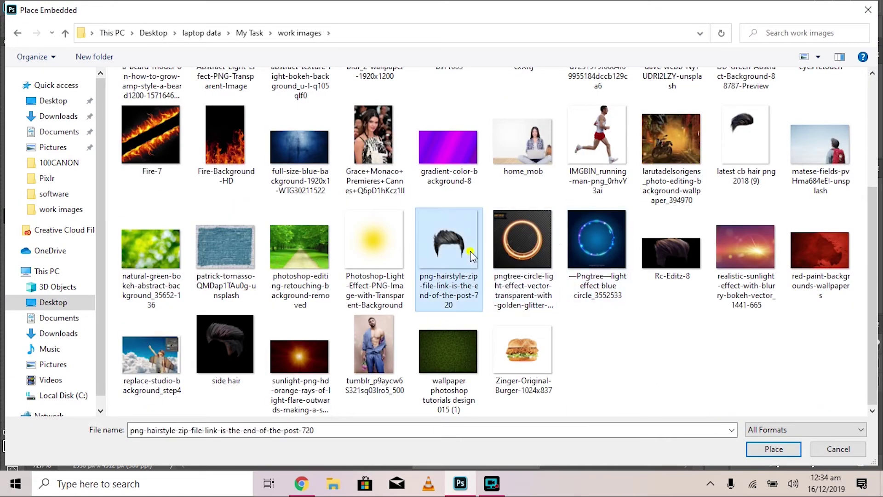
# Scale, rotate and flip the hair image, then move it down onto the man's head
pyautogui.moveTo(366, 211); pyautogui.dragTo(355, 168)
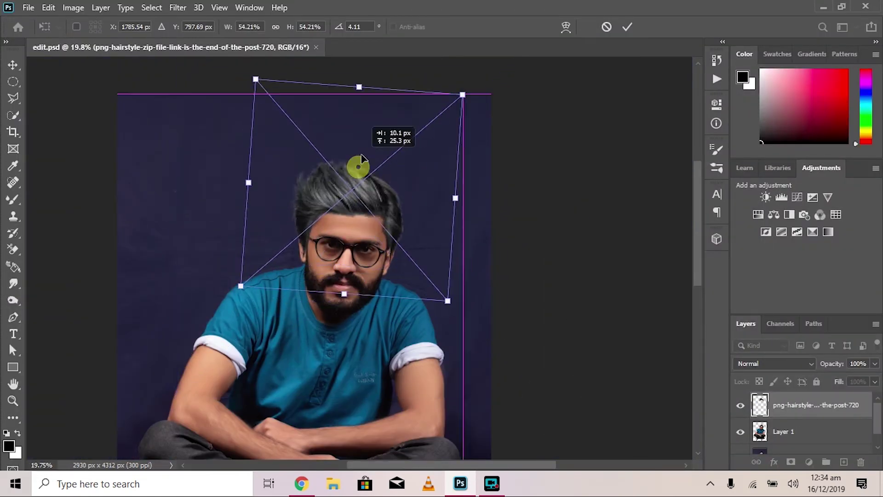
pyautogui.scroll(5, 364, 189)
pyautogui.scroll(-3, 372, 197)
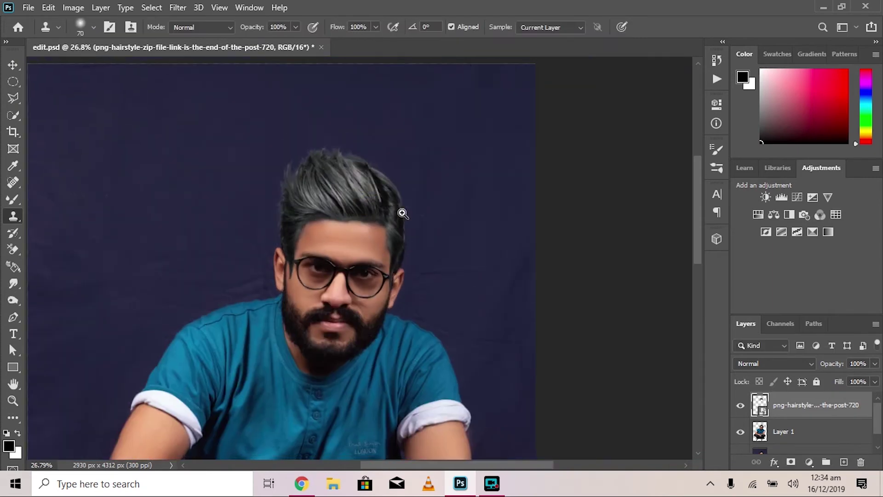
pyautogui.rightClick(359, 207)
pyautogui.click(392, 410)
pyautogui.moveTo(468, 341); pyautogui.dragTo(488, 346)
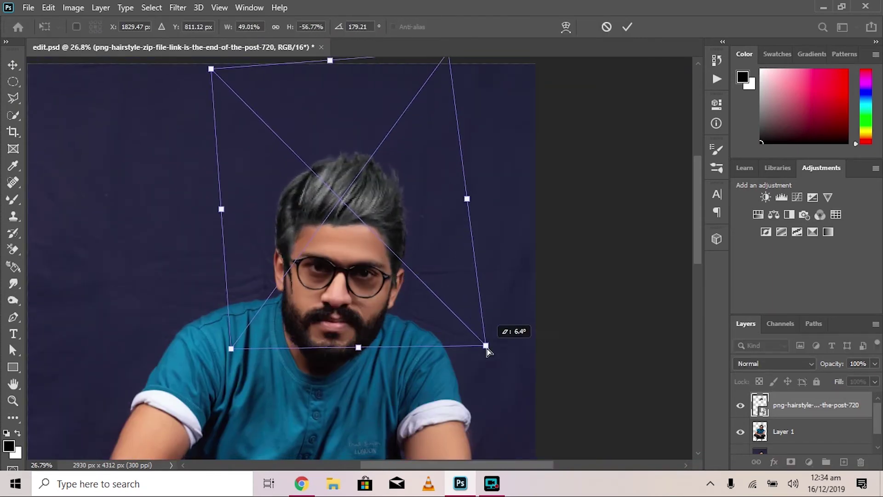
pyautogui.press('Return')
pyautogui.scroll(3, 361, 158)
pyautogui.moveTo(361, 158); pyautogui.dragTo(368, 173)
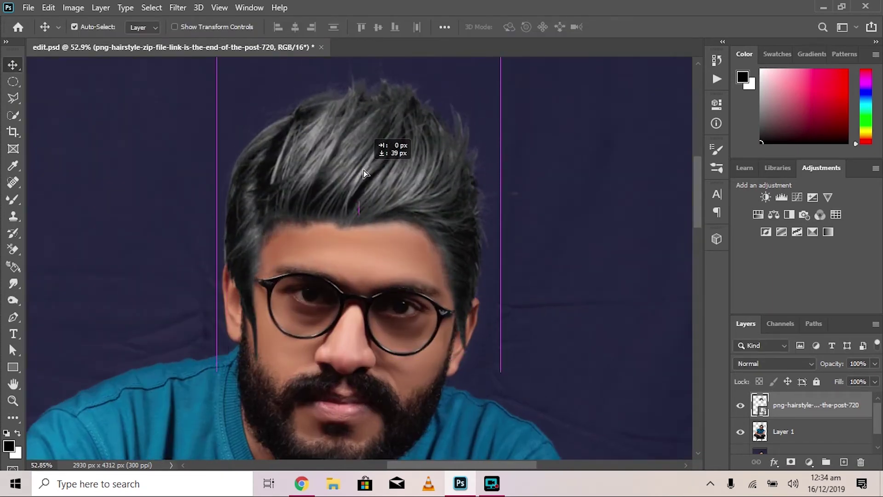
pyautogui.scroll(-5, 467, 183)
pyautogui.scroll(5, 419, 195)
pyautogui.scroll(2, 319, 173)
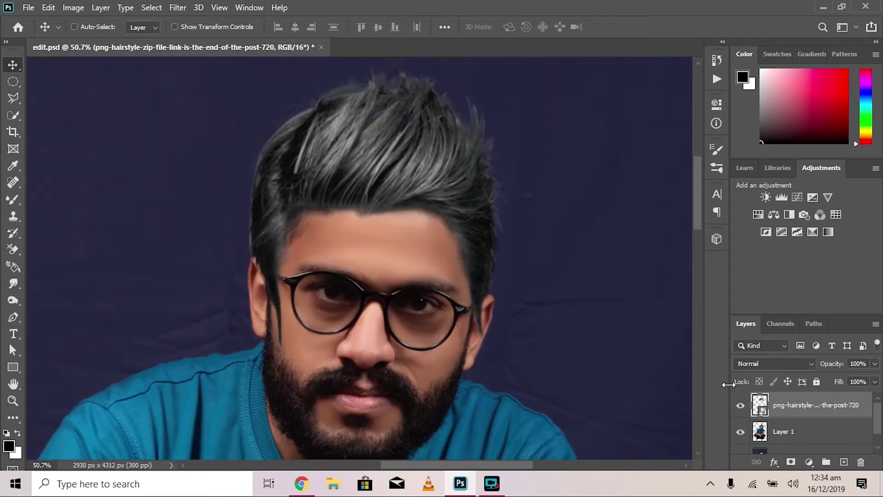
# Apply Hue/Saturation to the hair with Saturation -100 and Lightness -50
pyautogui.hotkey('ctrl', 'u')
pyautogui.moveTo(665, 252); pyautogui.dragTo(583, 246)
pyautogui.moveTo(665, 281)
pyautogui.mouseDown()
pyautogui.moveTo(618, 283)
pyautogui.moveTo(633, 283)
pyautogui.mouseUp()
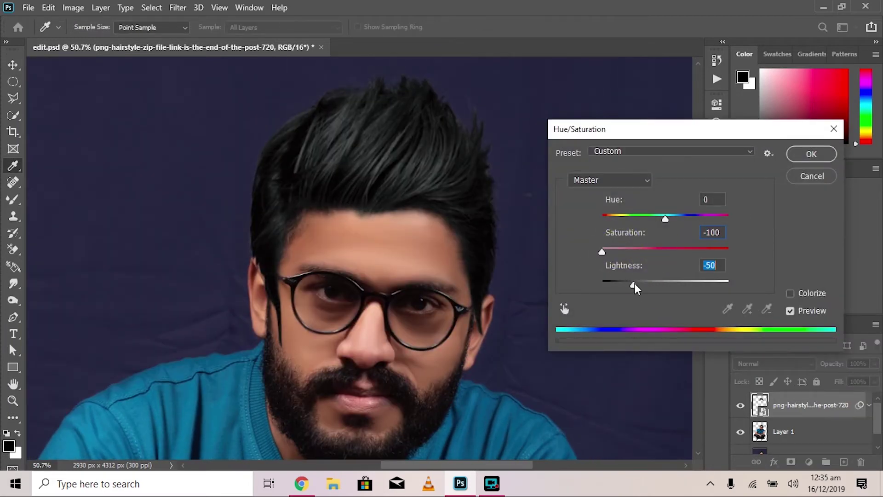
pyautogui.press('Return')
pyautogui.scroll(2, 376, 241)
# Mask the hair off the left glasses arm with a black brush
pyautogui.click(13, 200)
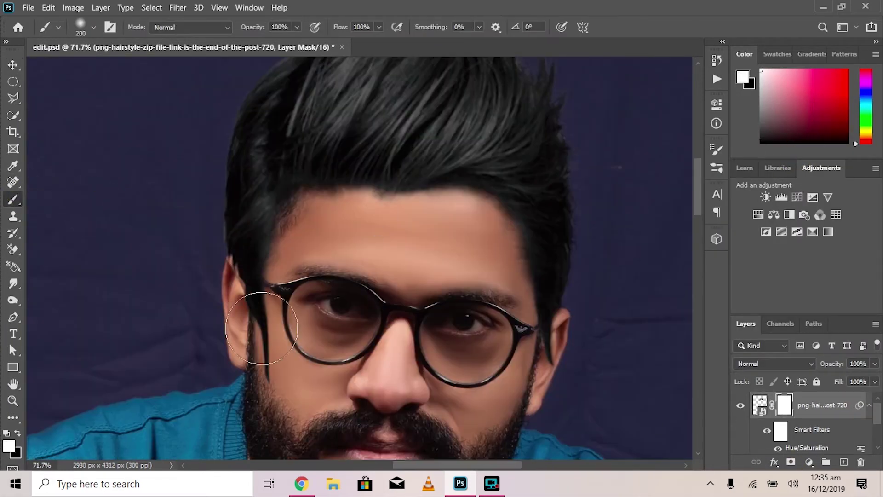
pyautogui.rightClick(335, 352)
pyautogui.click(266, 362)
pyautogui.press('x')
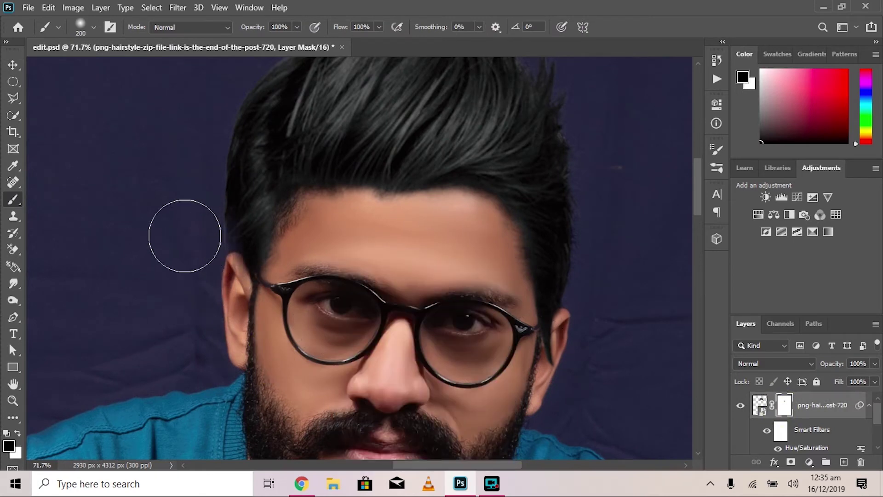
pyautogui.scroll(1, 272, 182)
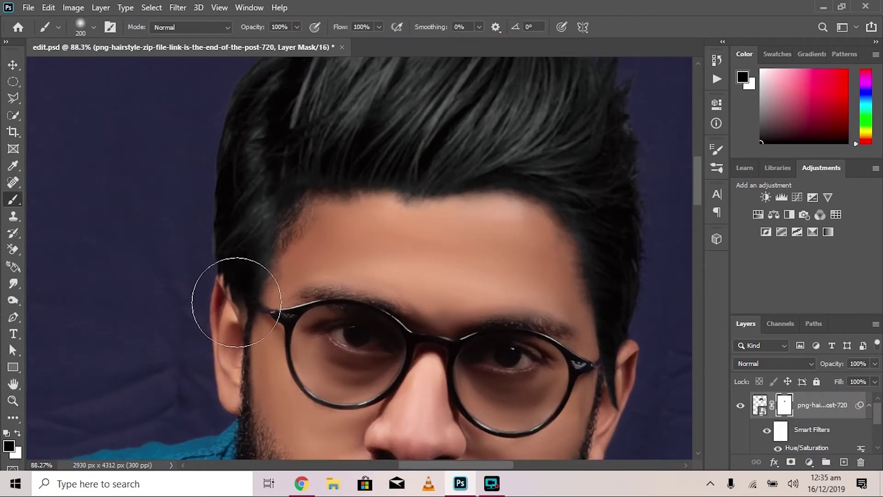
pyautogui.moveTo(295, 327); pyautogui.dragTo(316, 349)
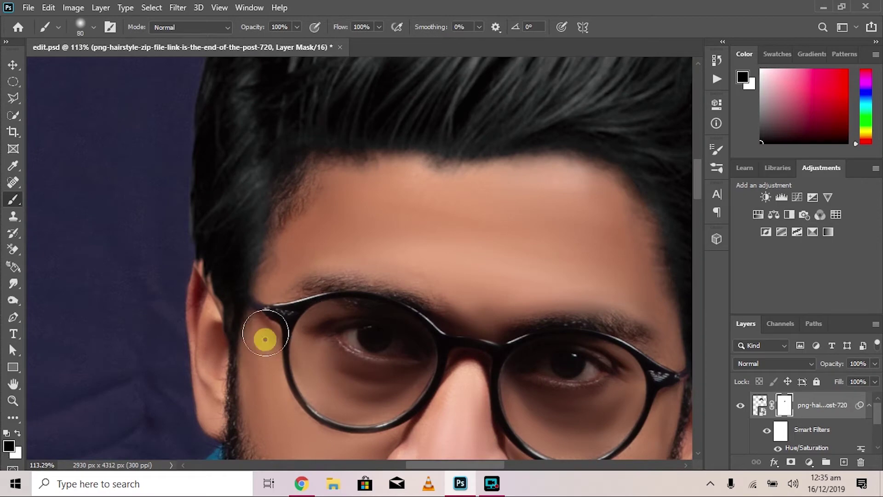
pyautogui.scroll(2, 259, 287)
pyautogui.scroll(-3, 461, 246)
# Mask away hair around the right ear and temples, checking the hairline up close
pyautogui.scroll(3, 258, 247)
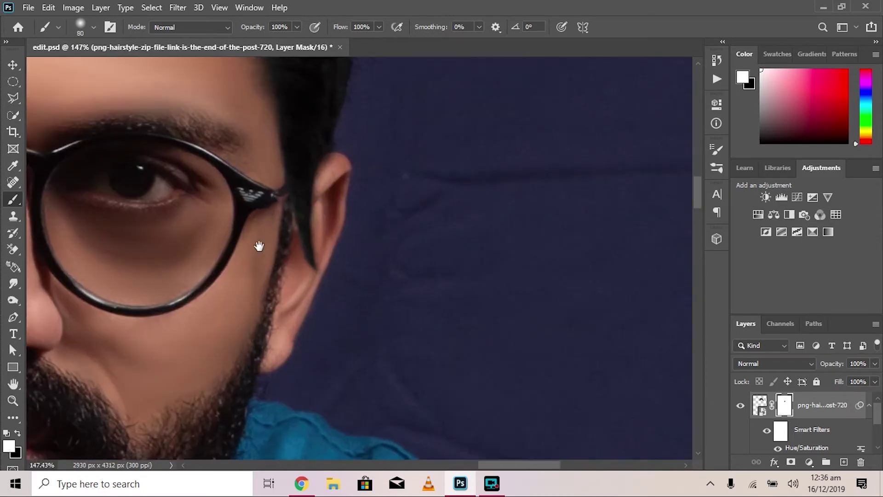
pyautogui.moveTo(259, 246); pyautogui.dragTo(430, 318)
pyautogui.press('x')
pyautogui.scroll(-3, 394, 345)
pyautogui.scroll(3, 508, 361)
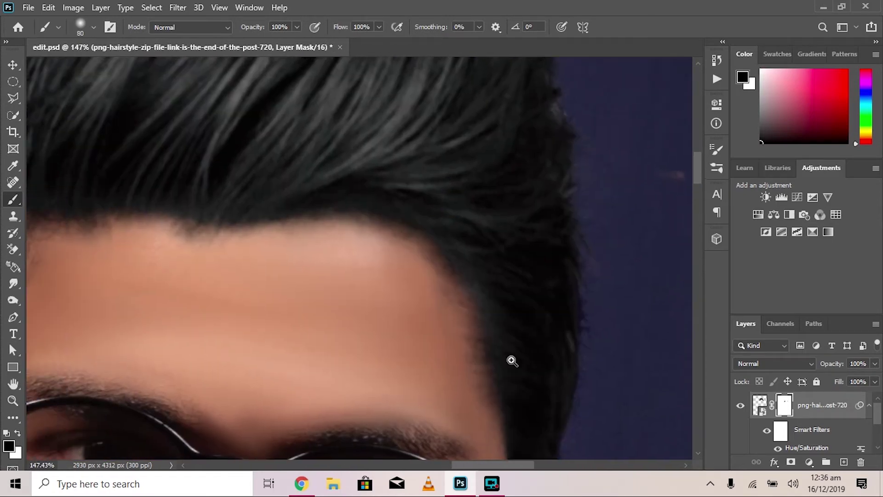
pyautogui.scroll(-1, 266, 219)
pyautogui.moveTo(283, 257)
pyautogui.mouseDown()
pyautogui.moveTo(218, 214)
pyautogui.moveTo(294, 283)
pyautogui.mouseUp()
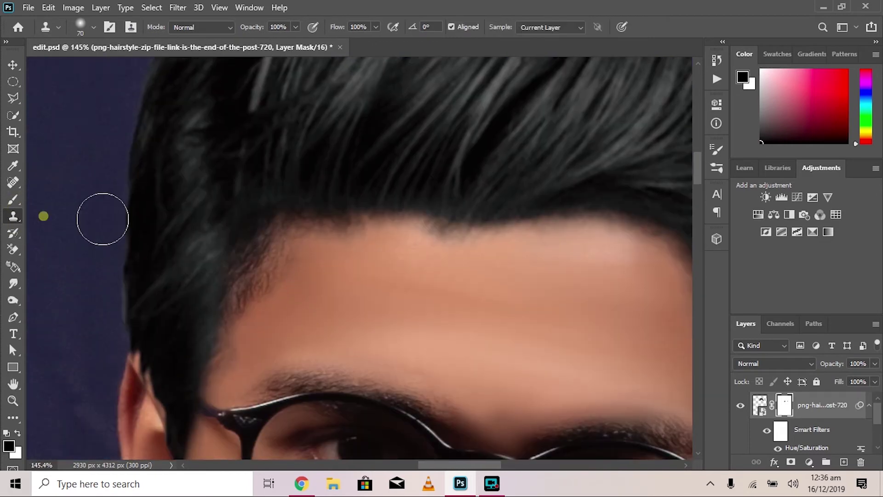
# Convert the hair smart object into a regular layer and save edit.psd
pyautogui.hotkey('ctrl', '2')
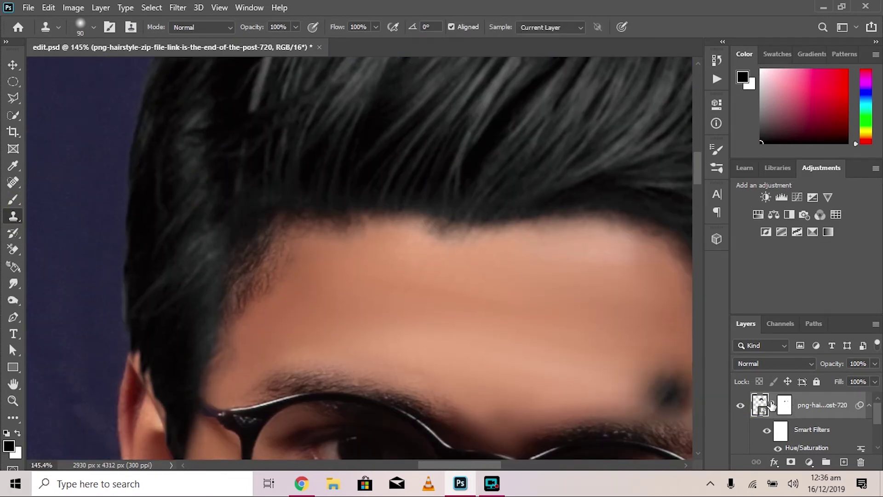
pyautogui.rightClick(772, 405)
pyautogui.click(693, 223)
pyautogui.click(395, 187)
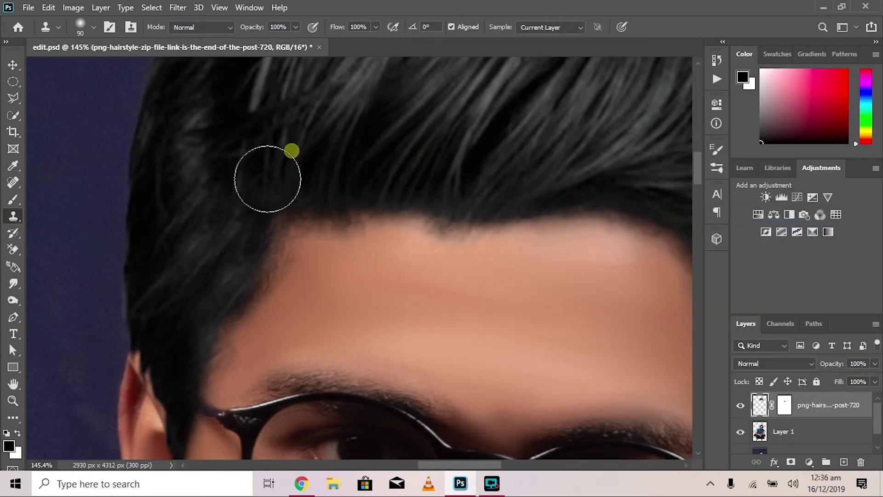
pyautogui.scroll(-2, 238, 249)
pyautogui.scroll(-2, 497, 162)
pyautogui.scroll(1, 375, 190)
pyautogui.scroll(1, 467, 194)
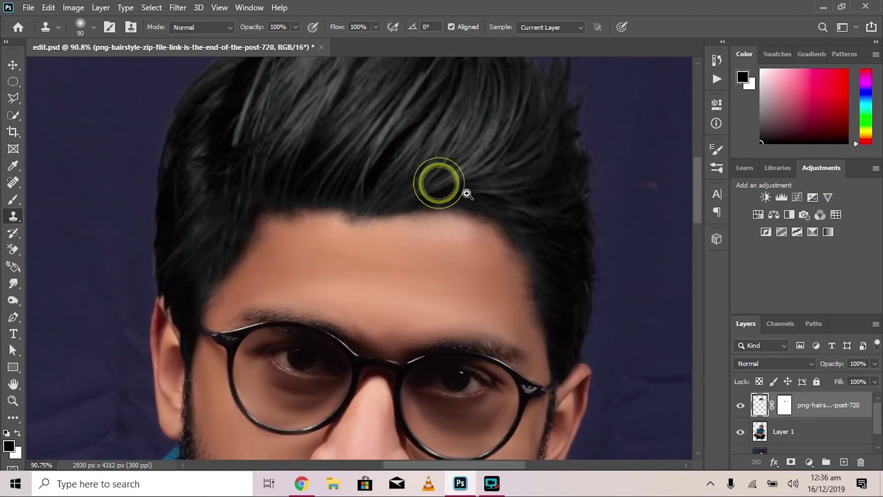
pyautogui.press('v')
pyautogui.scroll(-2, 359, 170)
pyautogui.hotkey('ctrl', 's')
pyautogui.scroll(2, 485, 211)
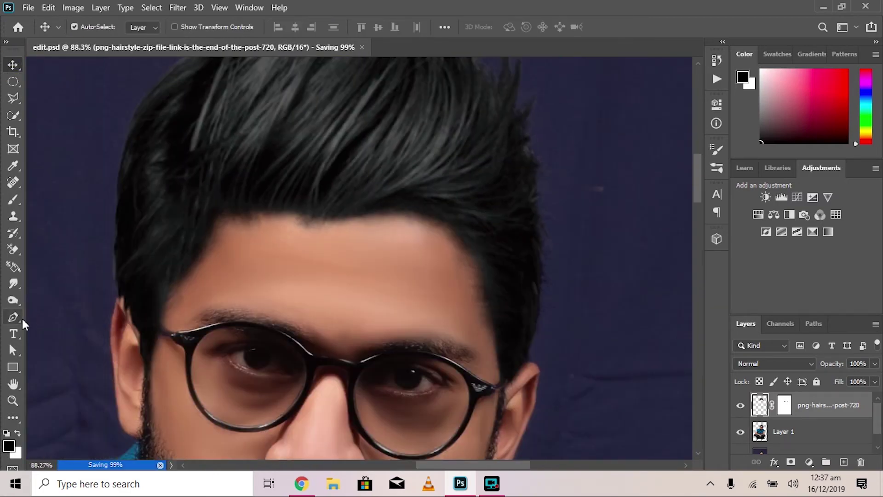
# Burn the left side of the hairline darker, then pick the Smudge tool
pyautogui.click(12, 300)
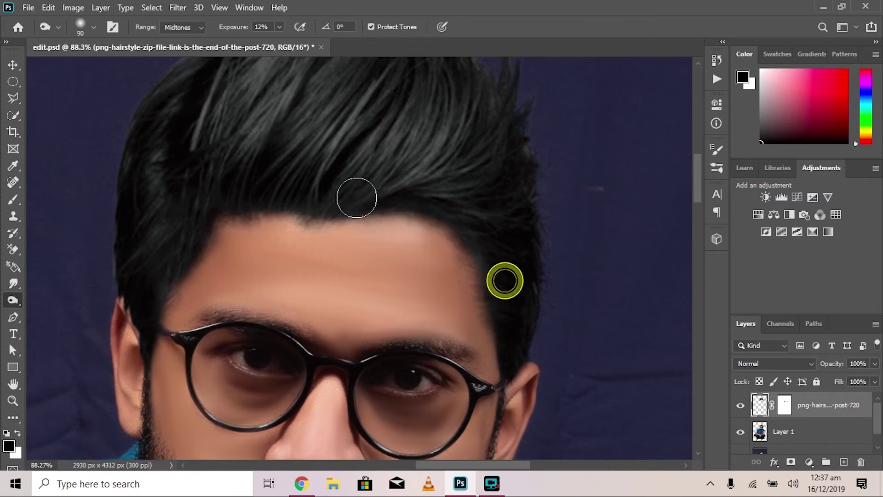
pyautogui.click(245, 211)
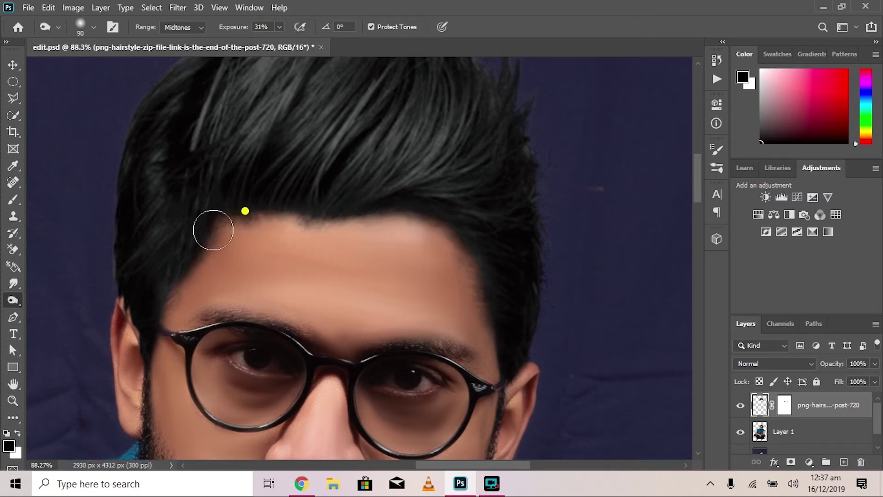
pyautogui.scroll(-4, 315, 170)
pyautogui.scroll(2, 267, 152)
pyautogui.scroll(2, 266, 151)
pyautogui.click(13, 65)
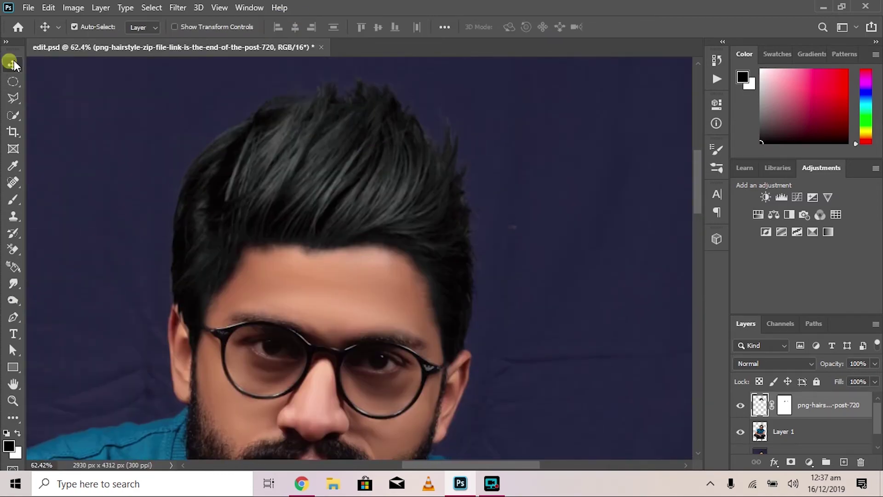
pyautogui.scroll(1, 46, 348)
pyautogui.click(13, 283)
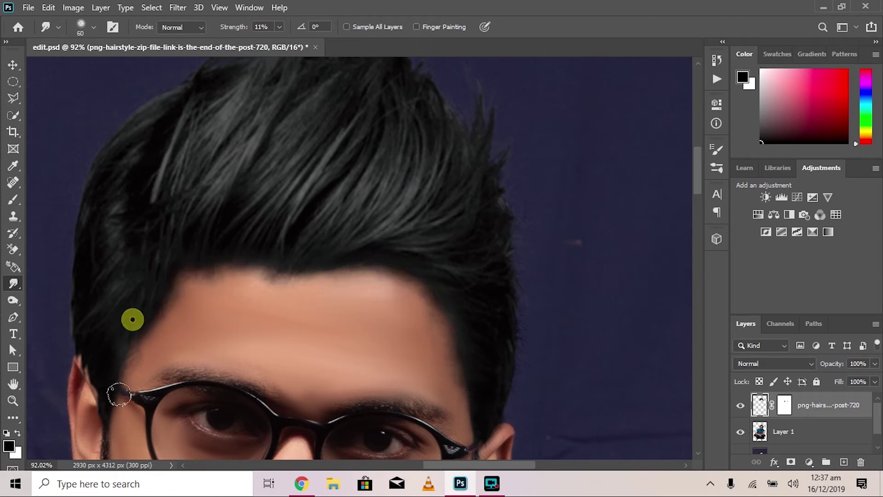
# Give the hair a slight Color Balance shift toward red with a small yellow–blue tweak
pyautogui.scroll(-5, 589, 173)
pyautogui.scroll(4, 402, 185)
pyautogui.scroll(1, 410, 142)
pyautogui.hotkey('ctrl', 'u')
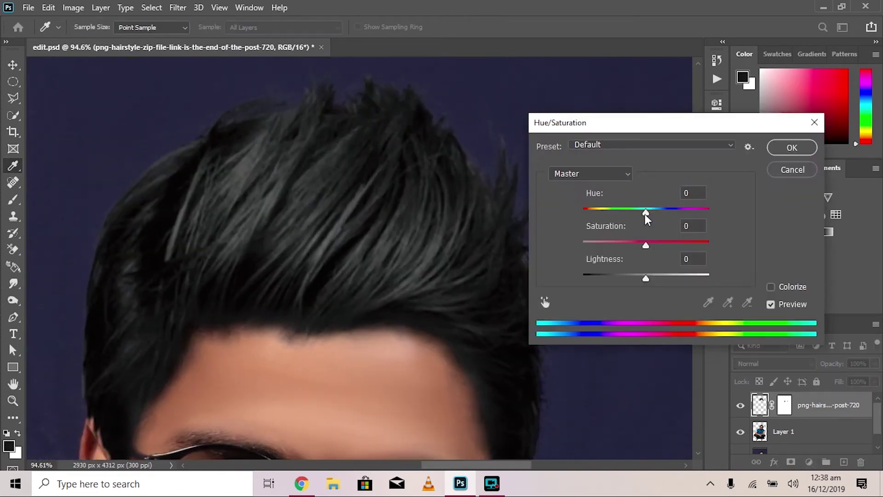
pyautogui.press('Return')
pyautogui.hotkey('ctrl', 'b')
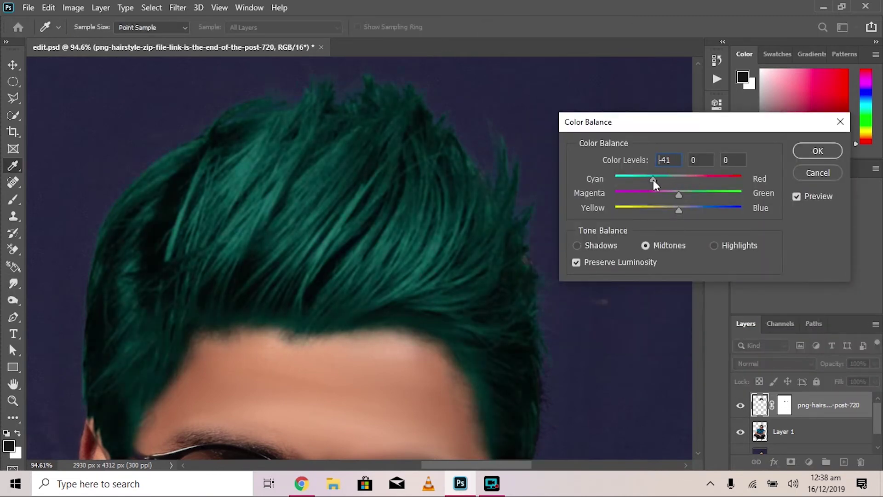
pyautogui.moveTo(678, 180); pyautogui.dragTo(684, 178)
pyautogui.scroll(-3, 550, 175)
pyautogui.moveTo(680, 210); pyautogui.dragTo(677, 211)
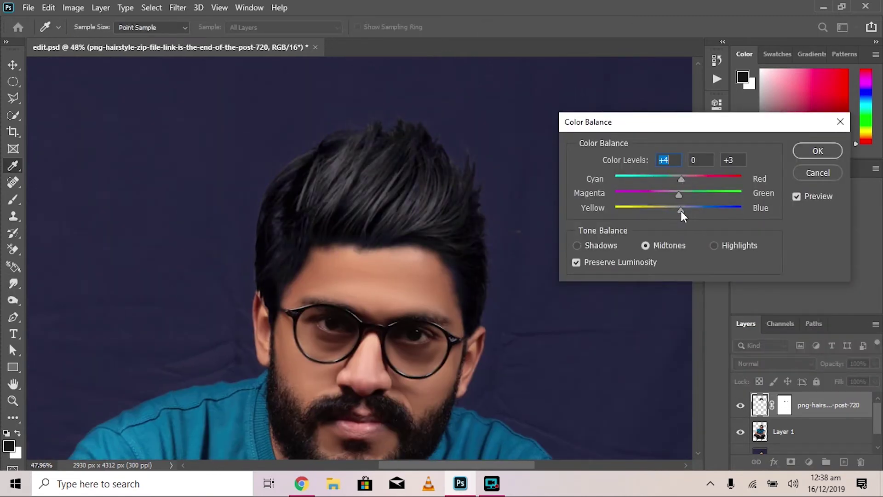
pyautogui.click(801, 150)
# Return to the Smudge tool and review the hair edges
pyautogui.press('r')
pyautogui.scroll(3, 410, 246)
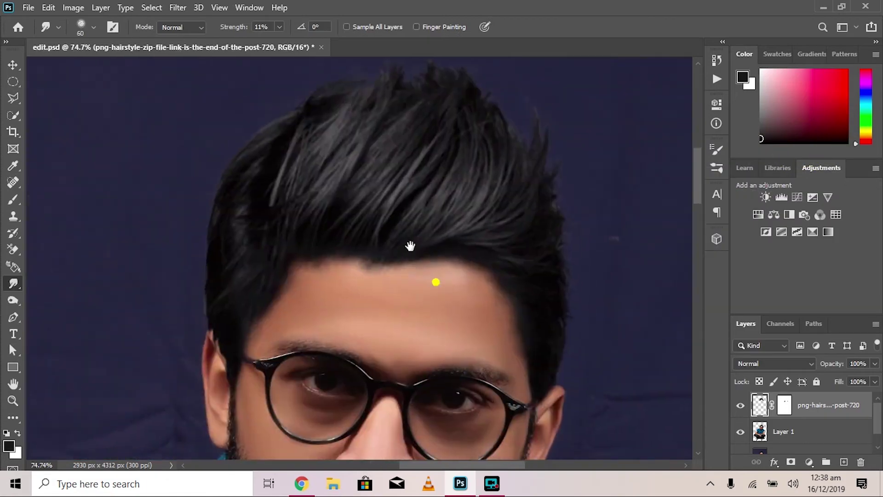
pyautogui.scroll(3, 317, 162)
pyautogui.scroll(-10, 317, 161)
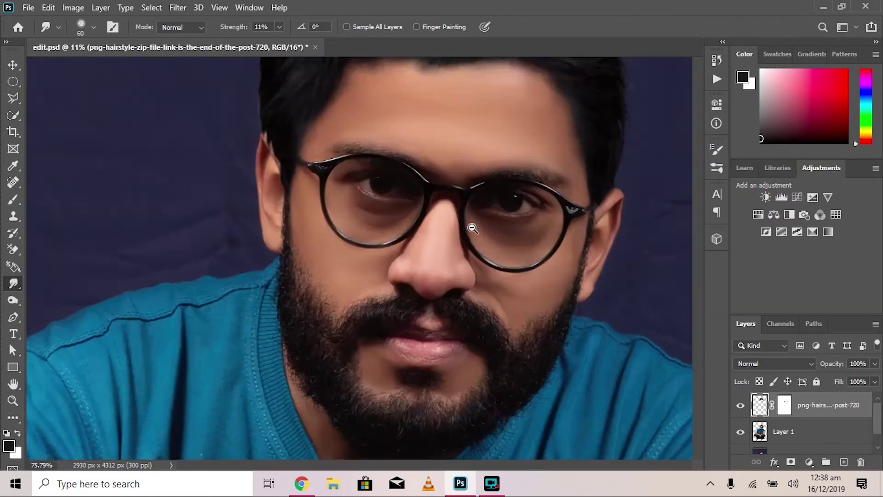
pyautogui.scroll(-1, 246, 191)
pyautogui.scroll(2, 247, 191)
# Drag the brick wall image from the work images folder into edit.psd
pyautogui.press('super+e')
pyautogui.click(48, 91)
pyautogui.rightClick(291, 197)
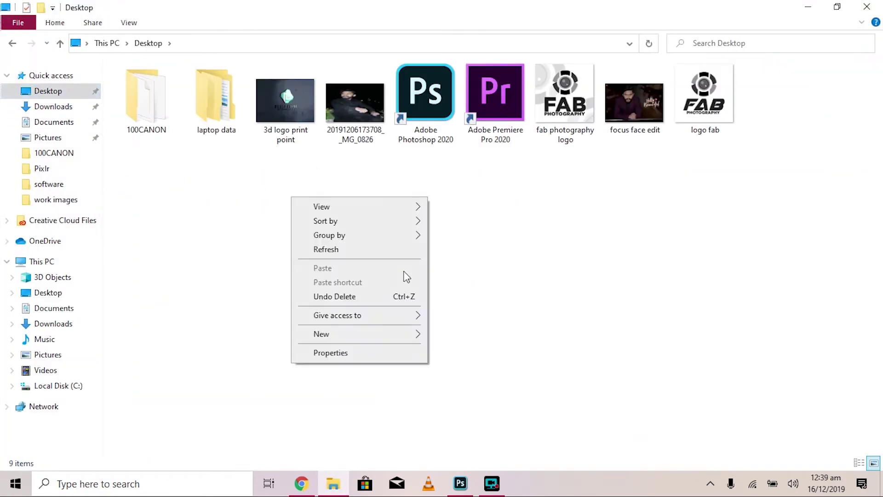
pyautogui.click(220, 110)
pyautogui.doubleClick(220, 109)
pyautogui.doubleClick(216, 105)
pyautogui.doubleClick(623, 181)
pyautogui.click(55, 199)
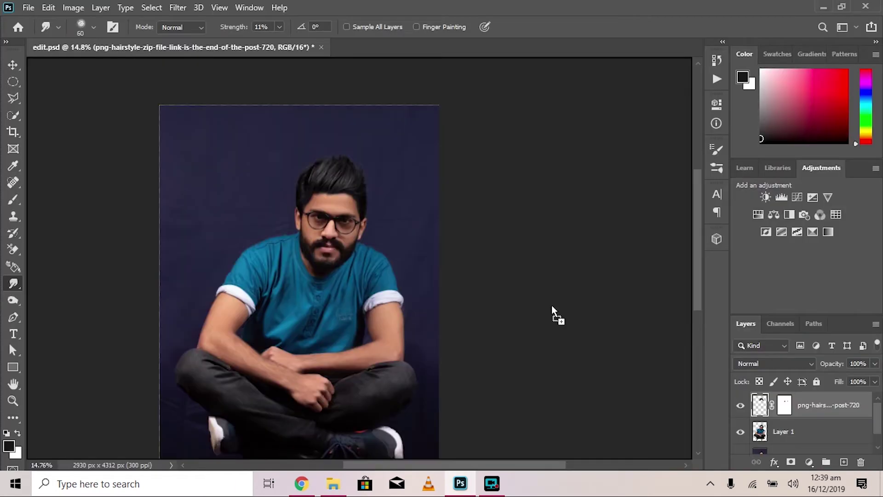
pyautogui.moveTo(631, 304); pyautogui.dragTo(551, 305)
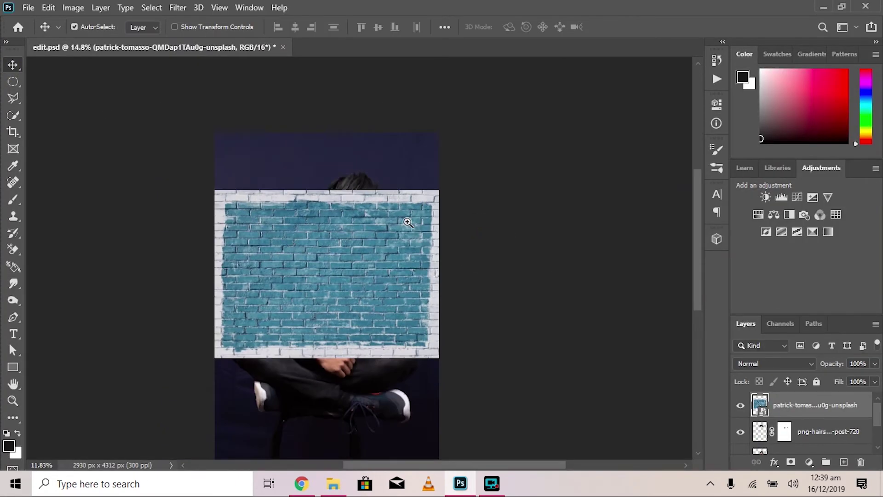
# Scale the brick wall to cover the canvas and send it behind the man
pyautogui.scroll(-2, 408, 223)
pyautogui.moveTo(442, 178); pyautogui.dragTo(564, 133)
pyautogui.moveTo(392, 234); pyautogui.dragTo(392, 266)
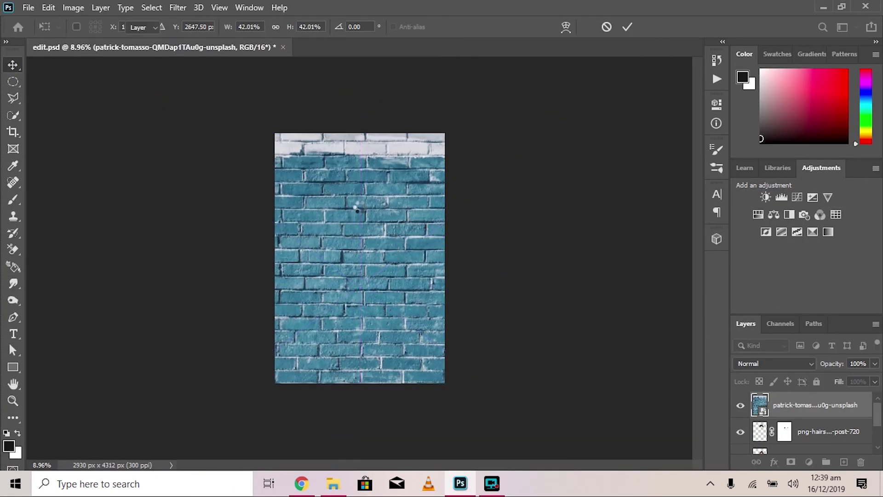
pyautogui.press('Return')
pyautogui.hotkey('ctrl', '[')
pyautogui.hotkey('ctrl', '[')
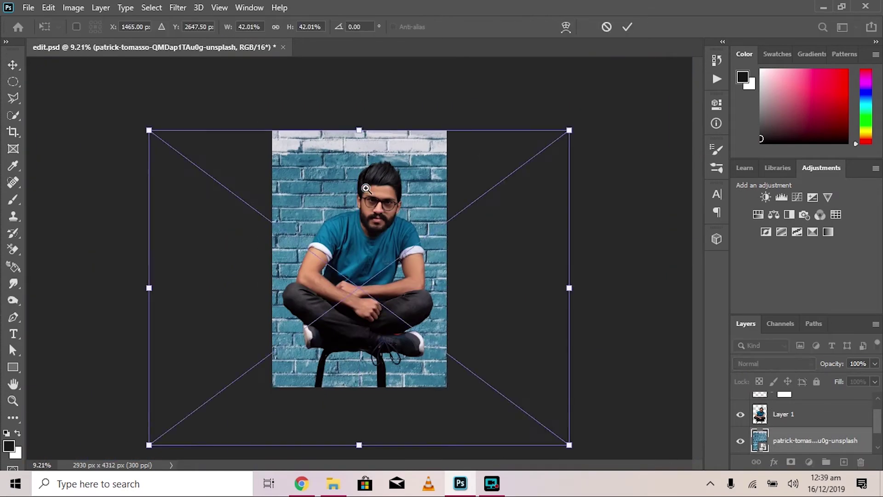
# Lower the brick wall layer's opacity to 24% for a dark navy backdrop
pyautogui.moveTo(365, 187); pyautogui.dragTo(463, 345)
pyautogui.hotkey('ctrl', 'z')
pyautogui.press('Return')
pyautogui.scroll(5, 466, 246)
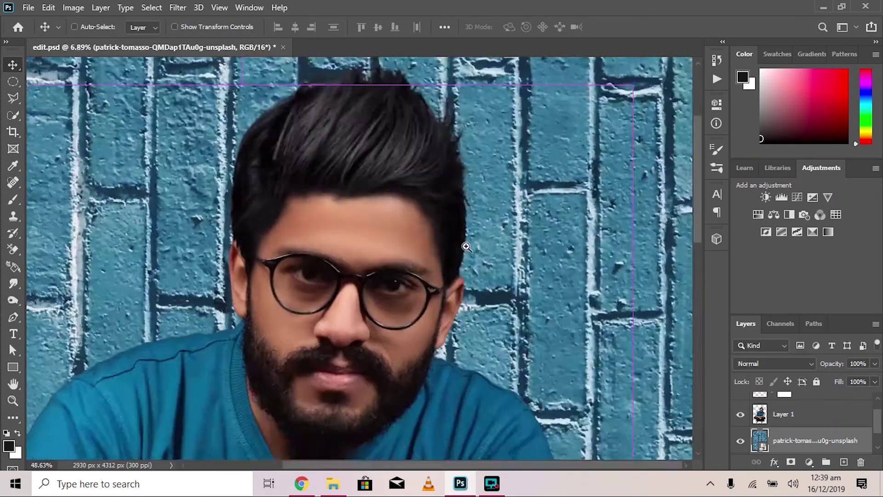
pyautogui.hotkey('ctrl', '0')
pyautogui.moveTo(826, 378); pyautogui.dragTo(829, 377)
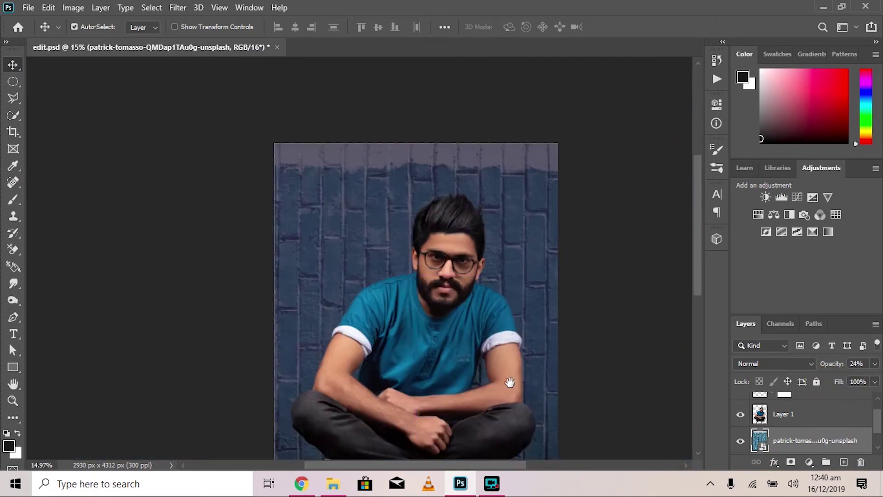
pyautogui.moveTo(397, 424)
pyautogui.mouseDown()
pyautogui.moveTo(431, 443)
pyautogui.moveTo(520, 288)
pyautogui.moveTo(396, 198)
pyautogui.moveTo(430, 198)
pyautogui.moveTo(279, 192)
pyautogui.mouseUp()
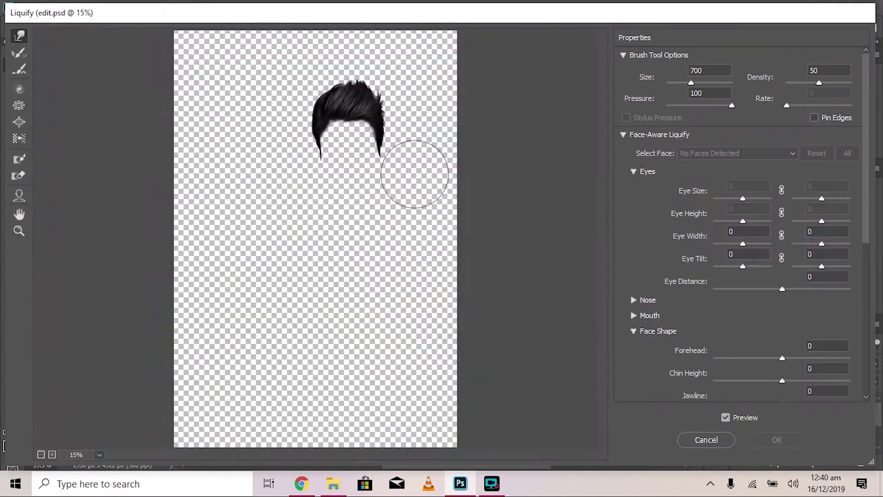
# Push the hair's top right outward with Forward Warp, apply, and zoom in to inspect
pyautogui.moveTo(348, 148); pyautogui.dragTo(424, 160)
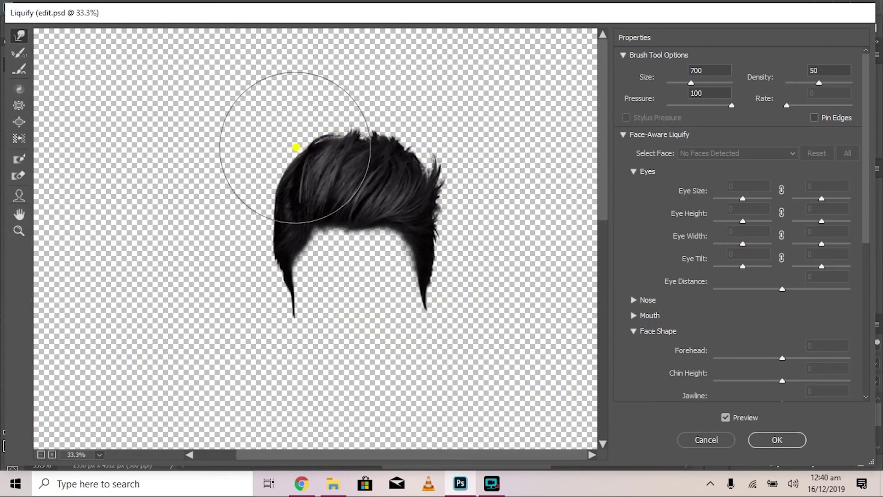
pyautogui.click(777, 439)
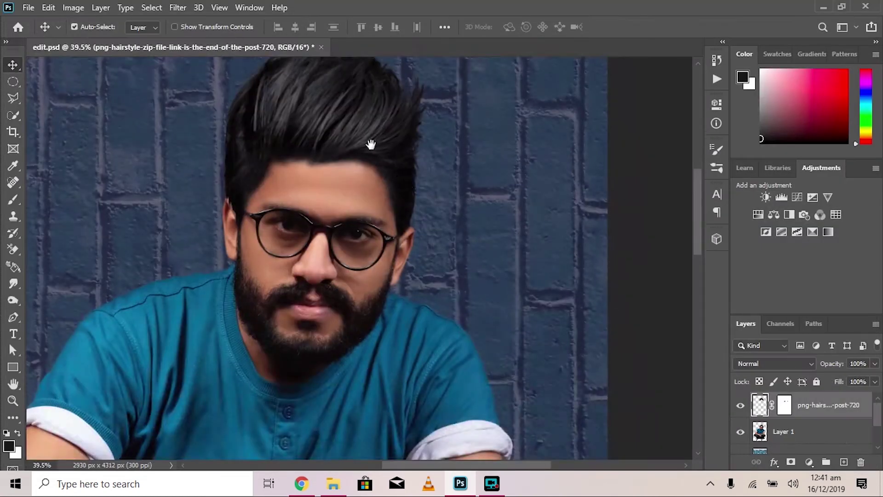
pyautogui.moveTo(375, 142); pyautogui.dragTo(424, 150)
pyautogui.moveTo(475, 174)
pyautogui.mouseDown()
pyautogui.moveTo(321, 135)
pyautogui.moveTo(407, 223)
pyautogui.moveTo(4, 76)
pyautogui.mouseUp()
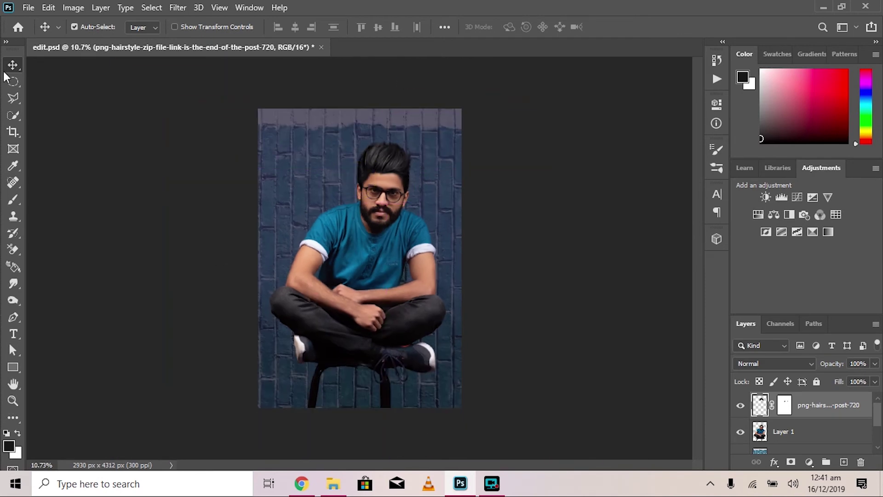
# Switch to the Brush tool and browse the brush presets list
pyautogui.click(13, 199)
pyautogui.click(85, 203)
pyautogui.rightClick(332, 202)
pyautogui.scroll(-3, 414, 350)
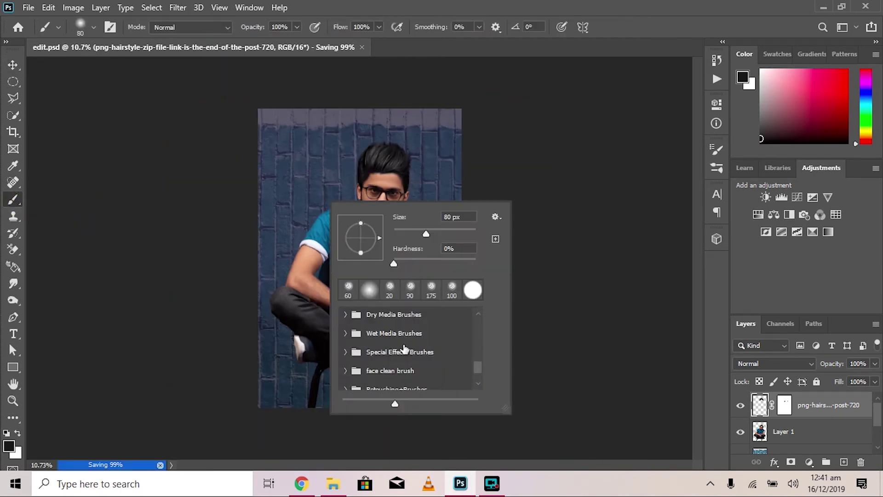
pyautogui.scroll(-3, 409, 352)
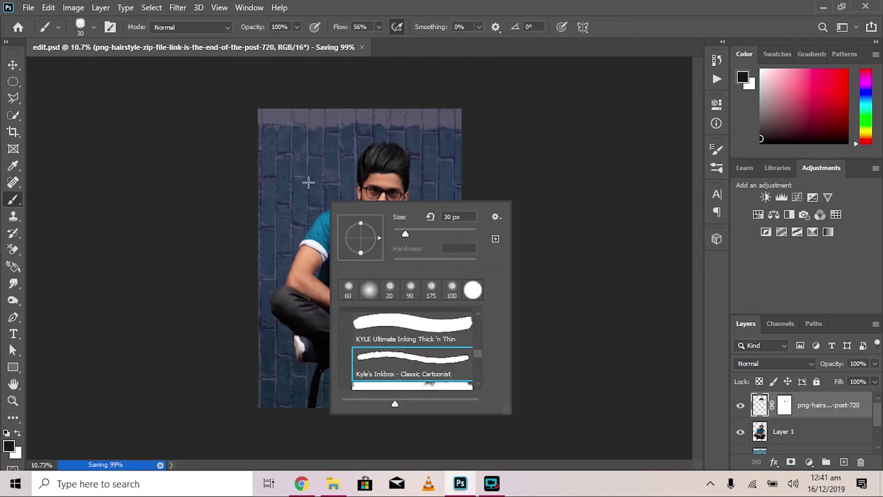
pyautogui.click(247, 178)
# On a new layer, stamp a white Torn Paper brush strip across the photo's top edge
pyautogui.press('z')
pyautogui.click(844, 462)
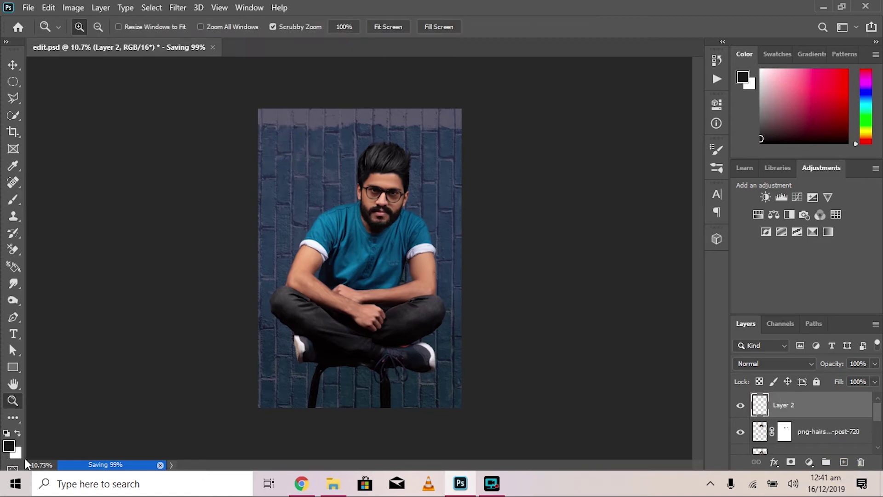
pyautogui.rightClick(513, 246)
pyautogui.scroll(-5, 470, 363)
pyautogui.click(403, 384)
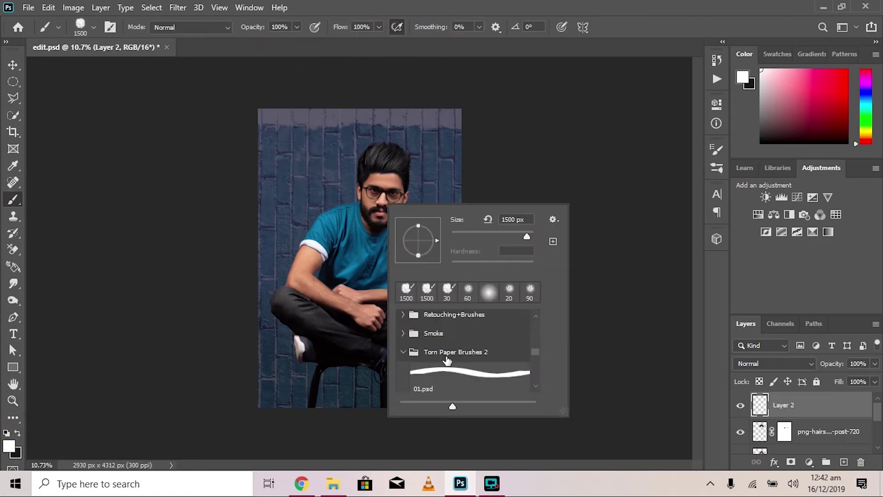
pyautogui.scroll(-3, 469, 363)
pyautogui.click(469, 345)
pyautogui.click(317, 106)
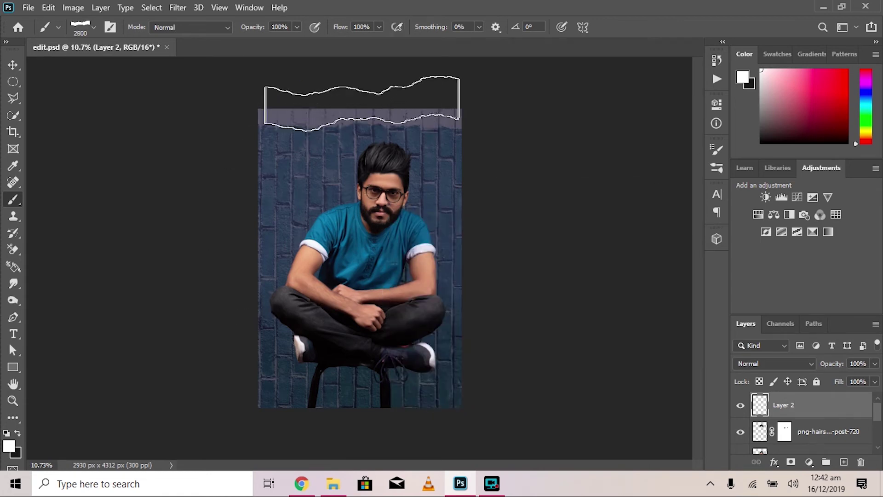
# Duplicate the torn-paper strip and rotate and stretch the copy along the left edge
pyautogui.press('v')
pyautogui.scroll(-1, 358, 258)
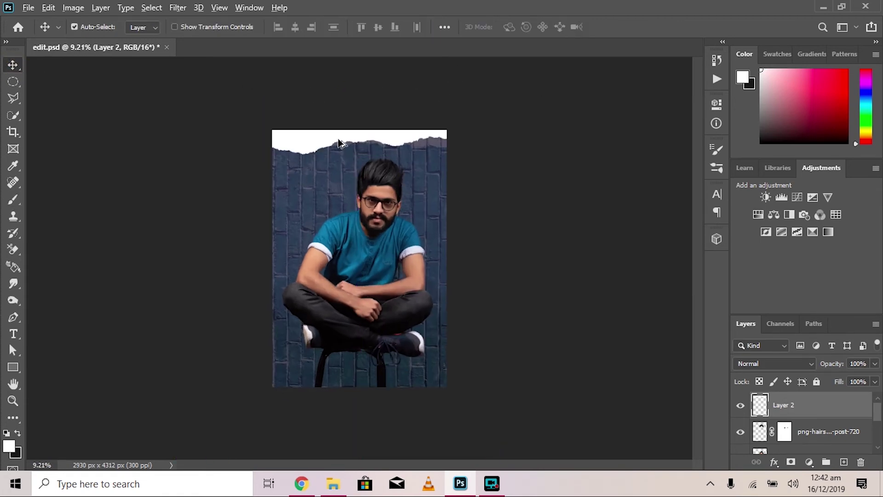
pyautogui.hotkey('ctrl', 'j')
pyautogui.hotkey('ctrl', 't')
pyautogui.moveTo(359, 143); pyautogui.dragTo(359, 199)
pyautogui.moveTo(474, 215); pyautogui.dragTo(381, 84)
pyautogui.moveTo(359, 199); pyautogui.dragTo(282, 234)
pyautogui.moveTo(280, 322); pyautogui.dragTo(279, 382)
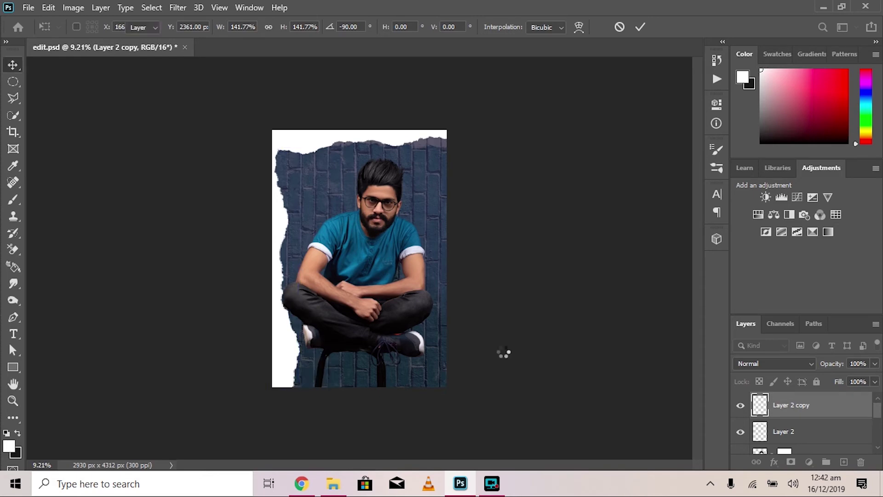
# Duplicate the left strip, flip it horizontally, and place it along the right edge
pyautogui.hotkey('ctrl', 'j')
pyautogui.hotkey('ctrl', 't')
pyautogui.rightClick(326, 145)
pyautogui.click(383, 468)
pyautogui.moveTo(381, 180); pyautogui.dragTo(443, 172)
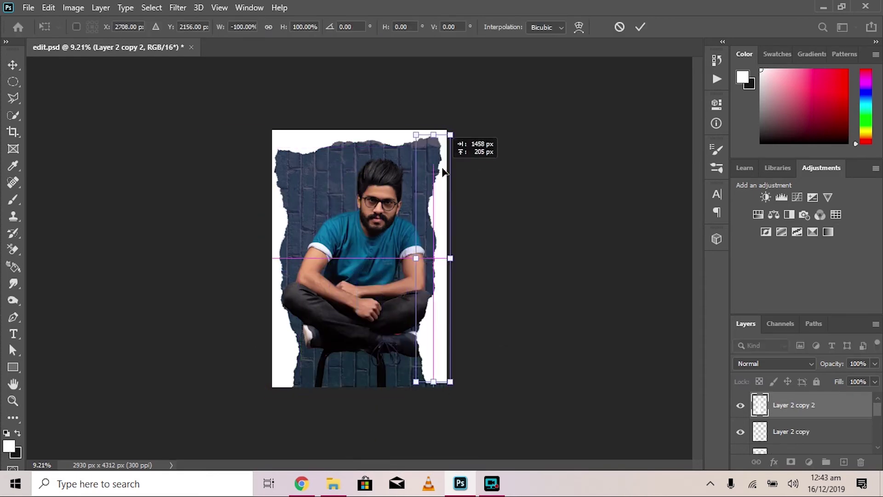
pyautogui.press('Return')
# Duplicate another strip and rotate it to lie along the photo's bottom edge
pyautogui.hotkey('ctrl', 'j')
pyautogui.moveTo(373, 138); pyautogui.dragTo(444, 197)
pyautogui.hotkey('ctrl', 't')
pyautogui.moveTo(460, 138); pyautogui.dragTo(511, 251)
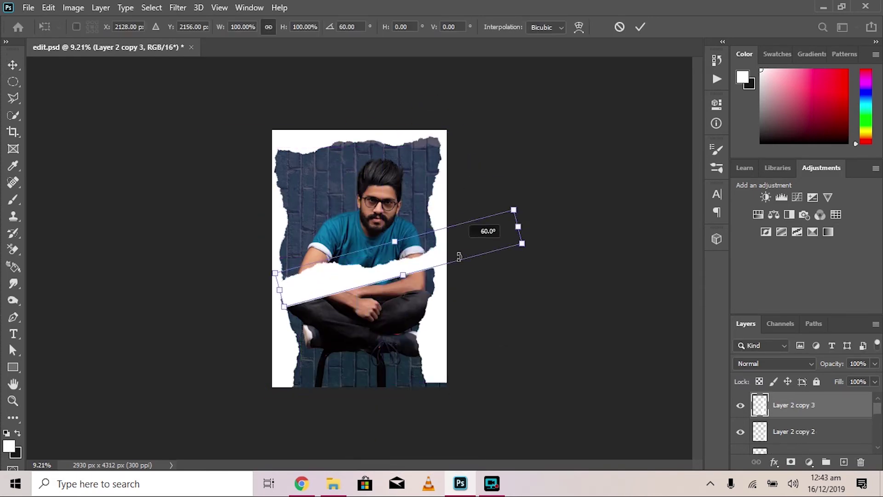
pyautogui.moveTo(368, 257); pyautogui.dragTo(394, 394)
pyautogui.press('Return')
pyautogui.hotkey('ctrl', '+')
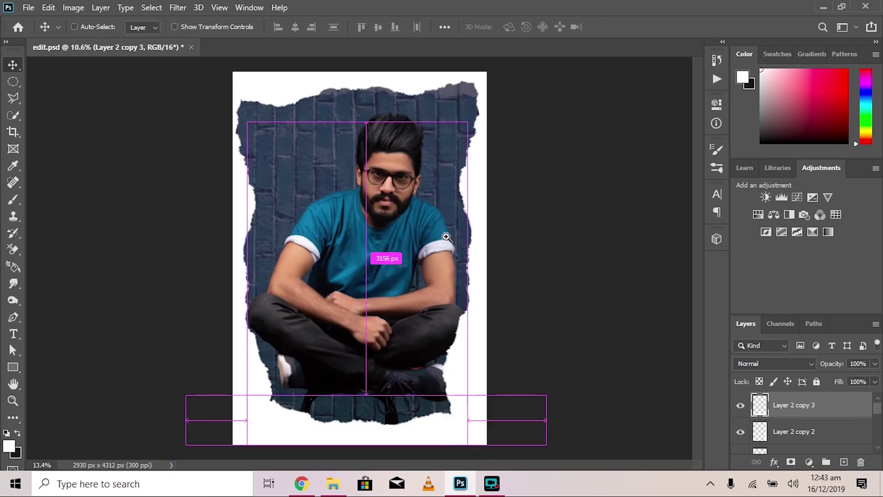
# Merge Layer 1 and the hairstyle layer into one layer with Ctrl+E
pyautogui.click(380, 252)
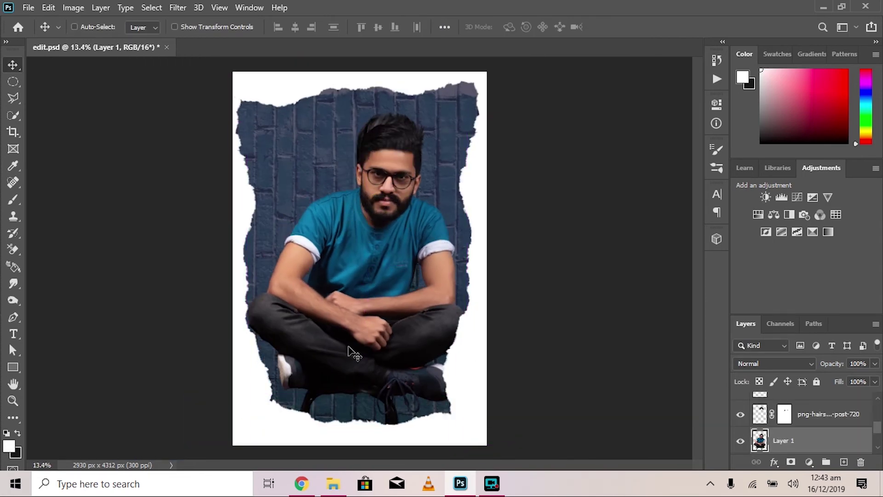
pyautogui.keyDown('shift'); pyautogui.click(760, 413); pyautogui.keyUp('shift')
pyautogui.rightClick(760, 414)
pyautogui.rightClick(824, 414)
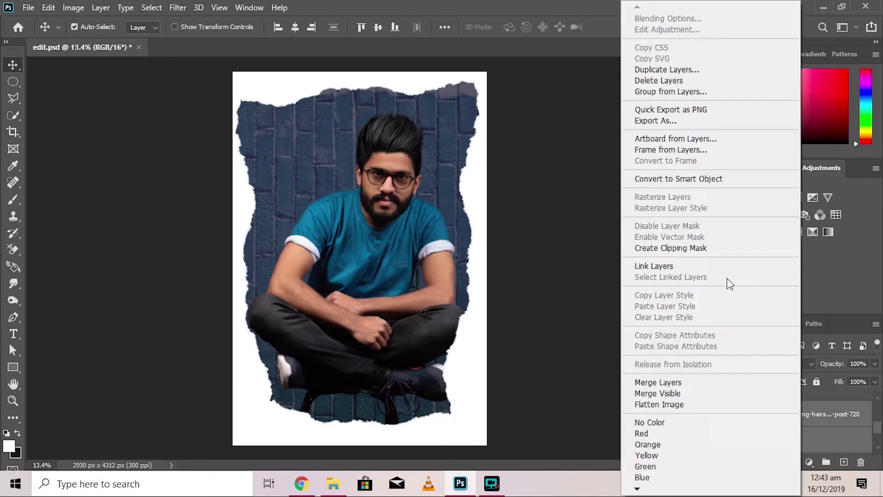
pyautogui.click(727, 278)
pyautogui.hotkey('ctrl', 'e')
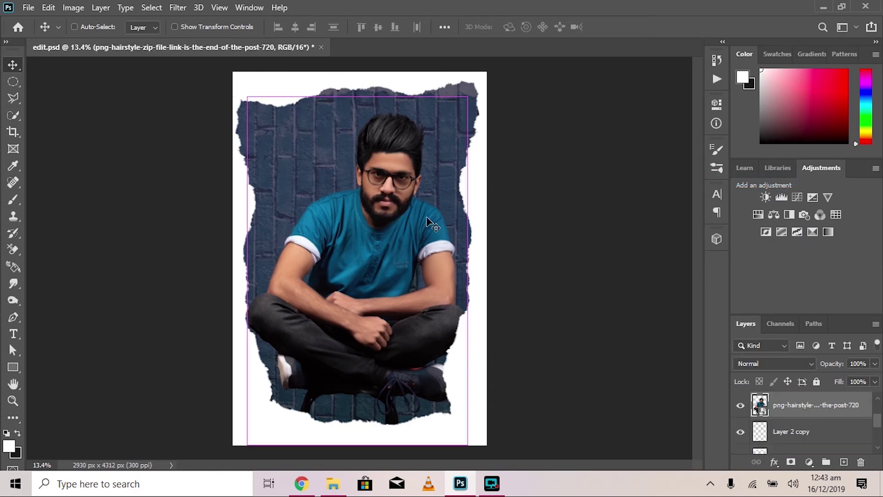
pyautogui.moveTo(377, 224)
pyautogui.mouseDown()
pyautogui.moveTo(522, 365)
pyautogui.moveTo(339, 138)
pyautogui.mouseUp()
# Convert the bottom torn-paper strip layer to a smart object
pyautogui.keyDown('alt'); pyautogui.click(269, 418); pyautogui.keyUp('alt')
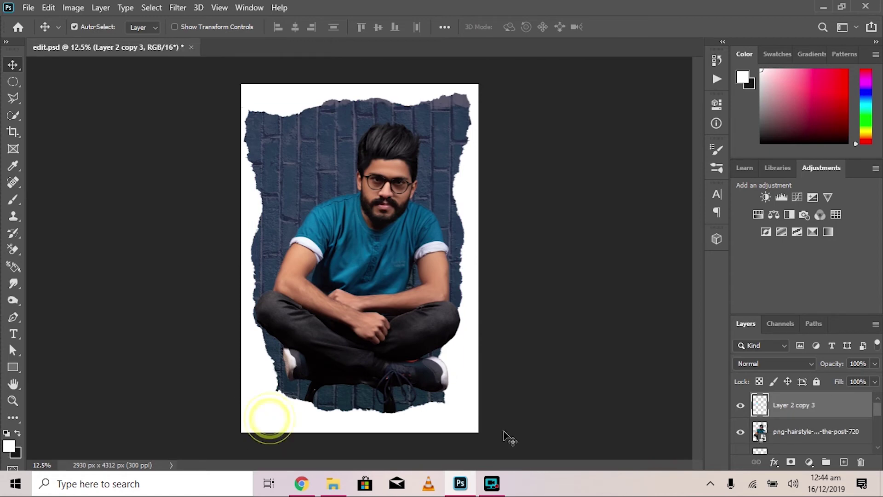
pyautogui.rightClick(801, 405)
pyautogui.click(690, 177)
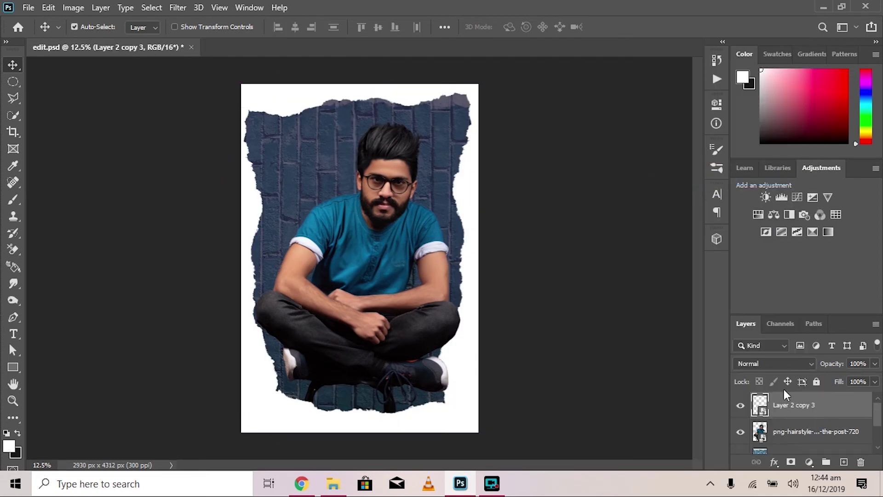
pyautogui.click(741, 404)
# Lower the brick wall layer's opacity to 12%
pyautogui.click(415, 94)
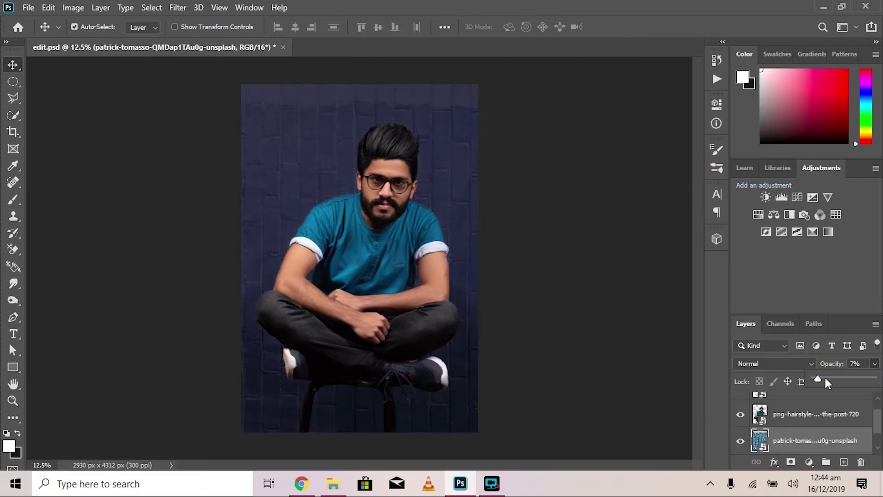
pyautogui.moveTo(824, 376); pyautogui.dragTo(821, 382)
pyautogui.hotkey('ctrl', '+')
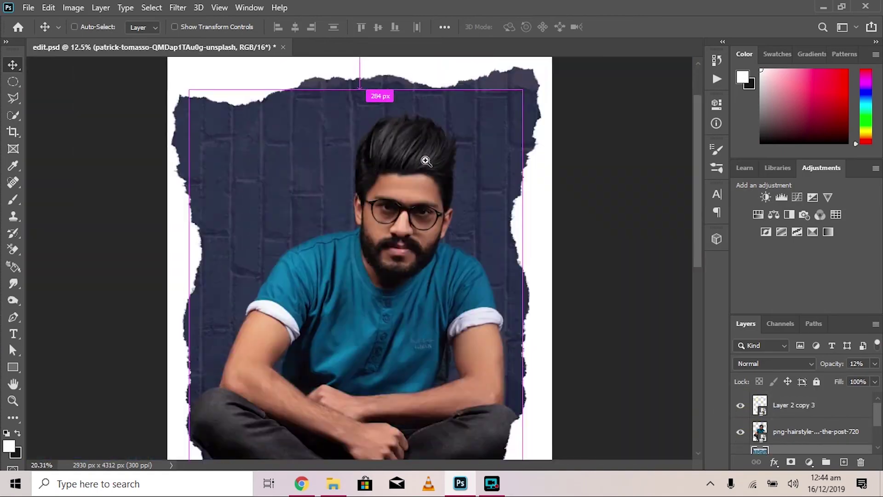
pyautogui.hotkey('ctrl', '-')
pyautogui.hotkey('ctrl', '0')
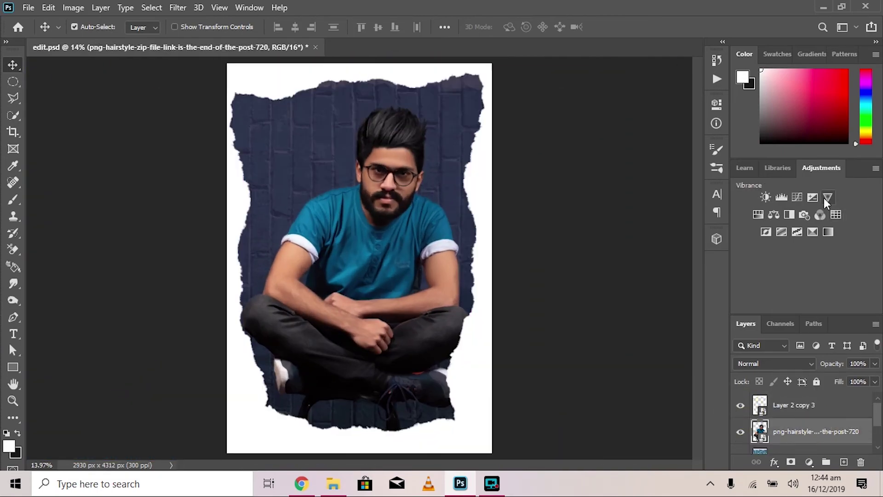
# Add a Color Lookup layer using DropBlues.3DL at 65% opacity for a cooler grade
pyautogui.click(836, 215)
pyautogui.click(632, 143)
pyautogui.click(621, 143)
pyautogui.press('Down')
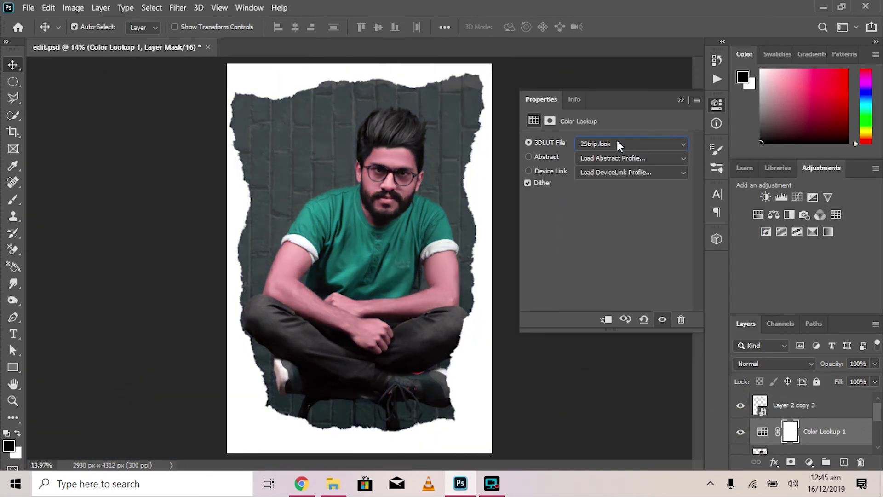
pyautogui.press('Down')
pyautogui.press('Down')
pyautogui.press('Down')
pyautogui.press('Down')
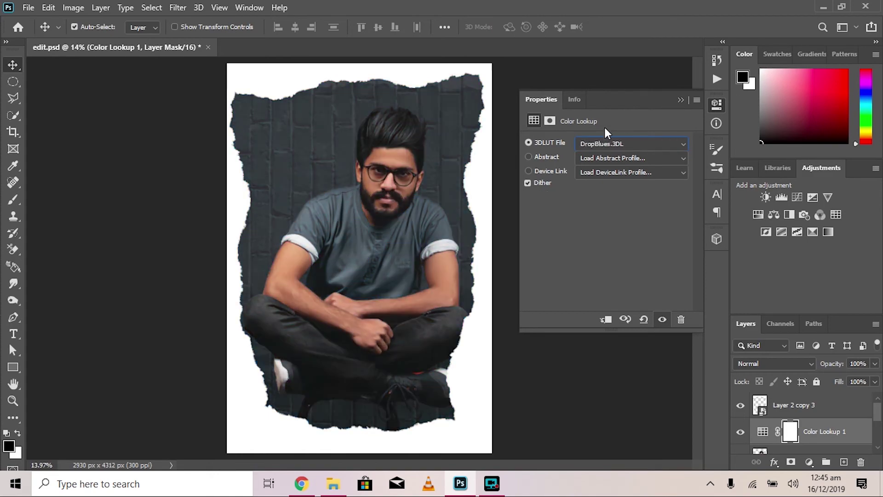
pyautogui.scroll(5, 455, 144)
pyautogui.scroll(-5, 381, 181)
pyautogui.scroll(3, 272, 178)
pyautogui.hotkey('ctrl', '0')
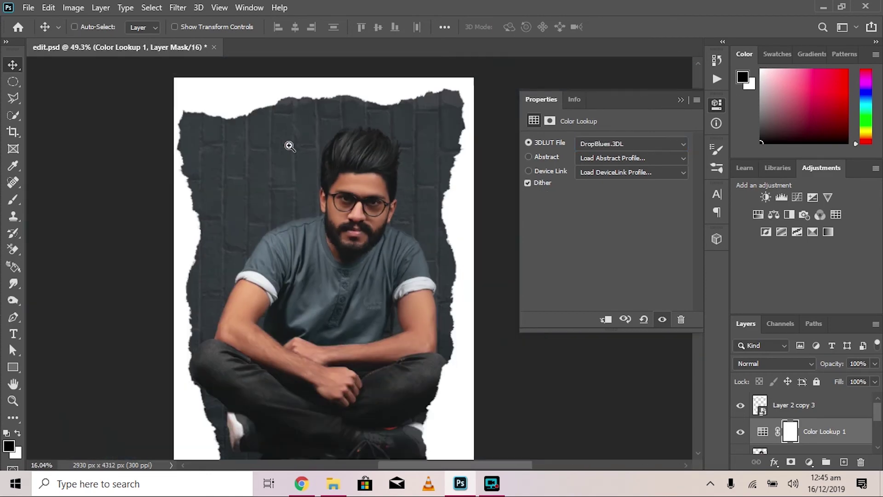
pyautogui.click(741, 431)
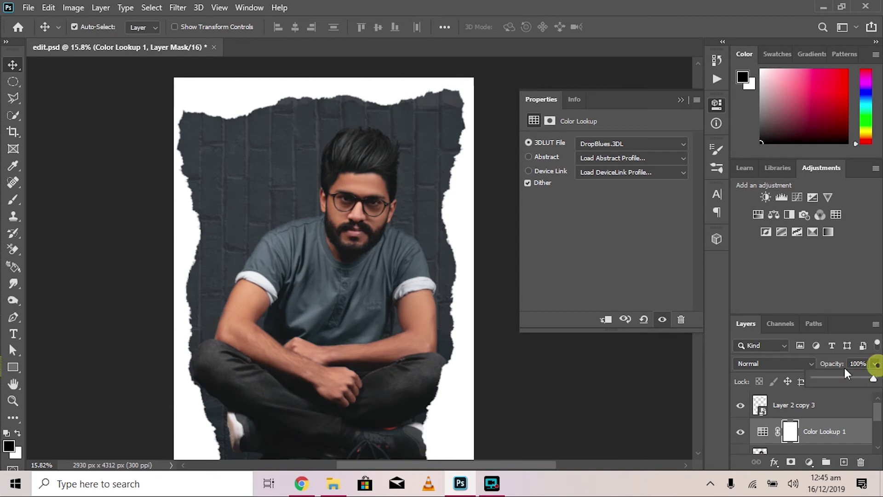
pyautogui.click(681, 100)
pyautogui.scroll(5, 491, 206)
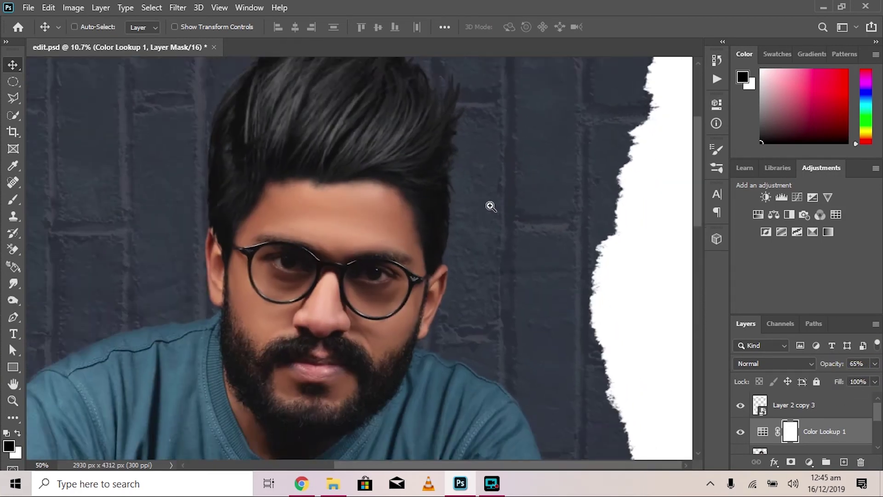
pyautogui.scroll(-6, 491, 205)
# Select the merged man-and-hair layer and launch the Camera Raw filter
pyautogui.click(810, 452)
pyautogui.click(178, 7)
pyautogui.click(216, 82)
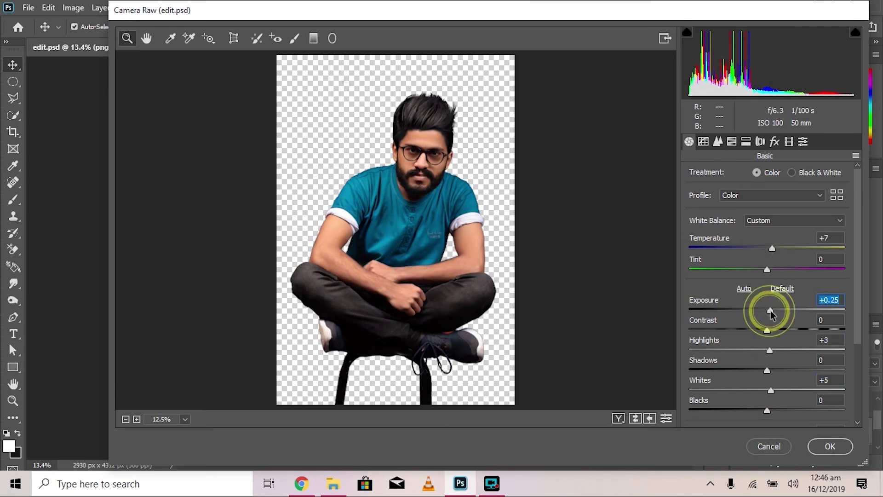
# Adjust the man's Camera Raw tone sliders, including Blacks, then check the HSL panel
pyautogui.scroll(-3, 849, 332)
pyautogui.click(760, 318)
pyautogui.moveTo(767, 348)
pyautogui.mouseDown()
pyautogui.moveTo(776, 348)
pyautogui.moveTo(778, 396)
pyautogui.mouseUp()
pyautogui.scroll(-1, 853, 332)
pyautogui.scroll(3, 419, 119)
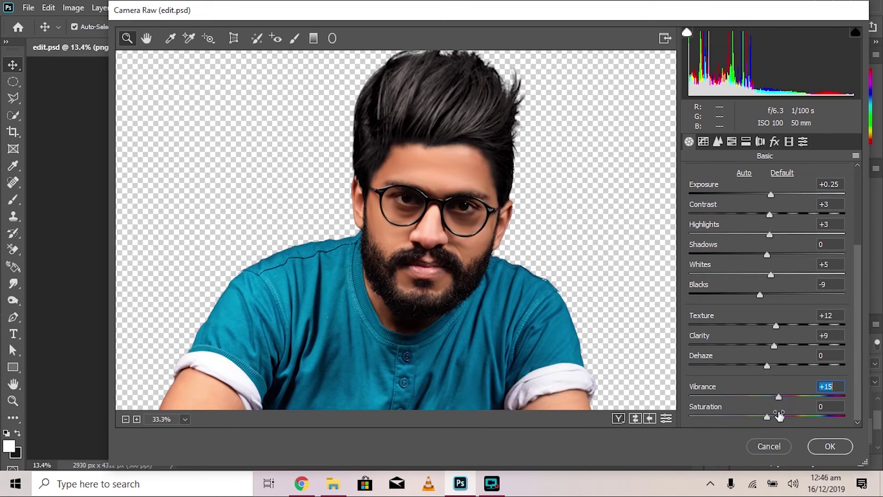
pyautogui.click(732, 141)
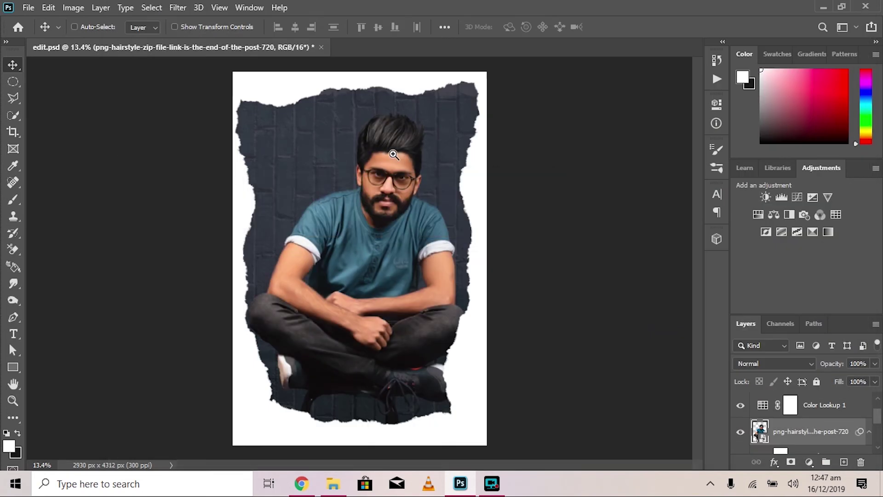
# Place Embedded the STYLE WITH ATTITUDE PNG into the poster
pyautogui.hotkey('ctrl', '0')
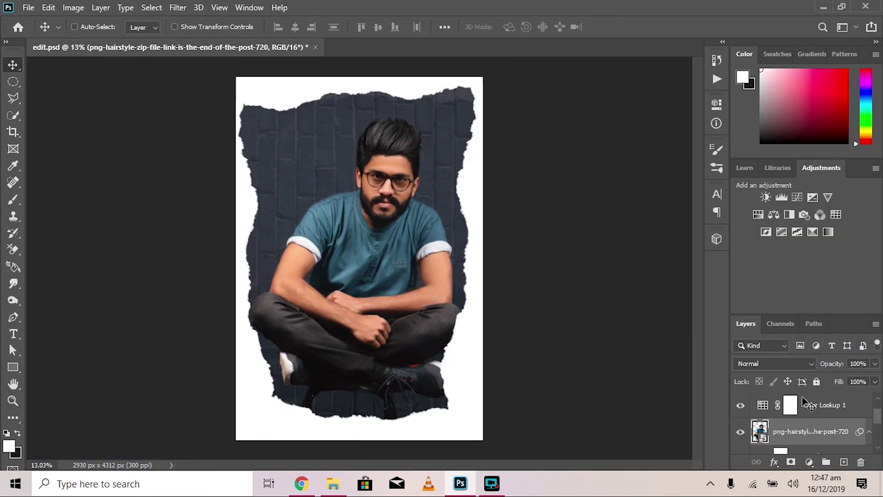
pyautogui.scroll(-1, 808, 405)
pyautogui.scroll(5, 474, 233)
pyautogui.scroll(-5, 396, 167)
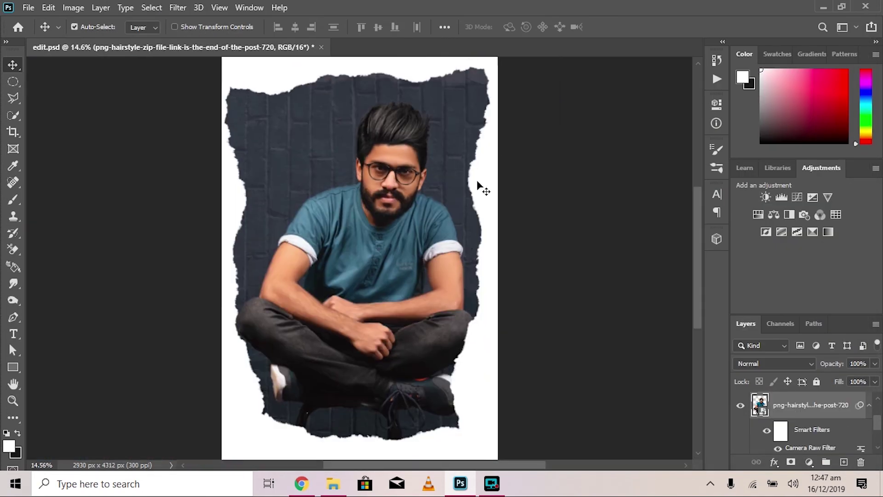
pyautogui.click(28, 8)
pyautogui.click(51, 264)
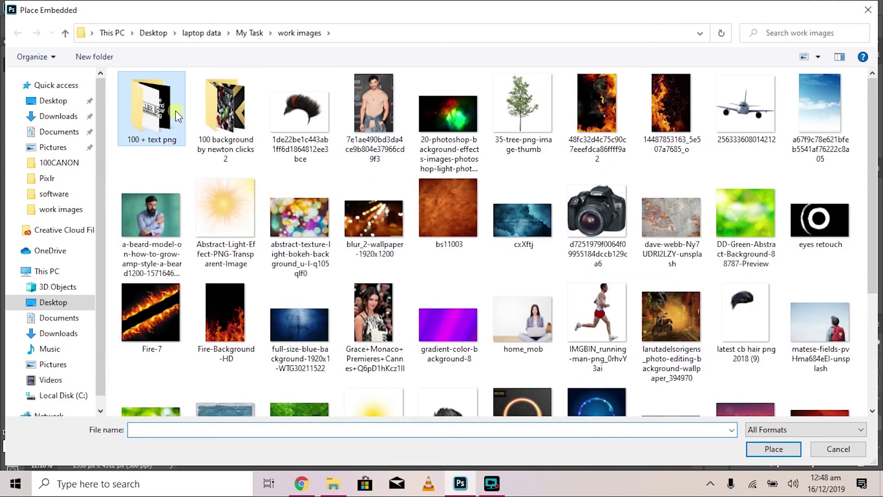
pyautogui.doubleClick(177, 116)
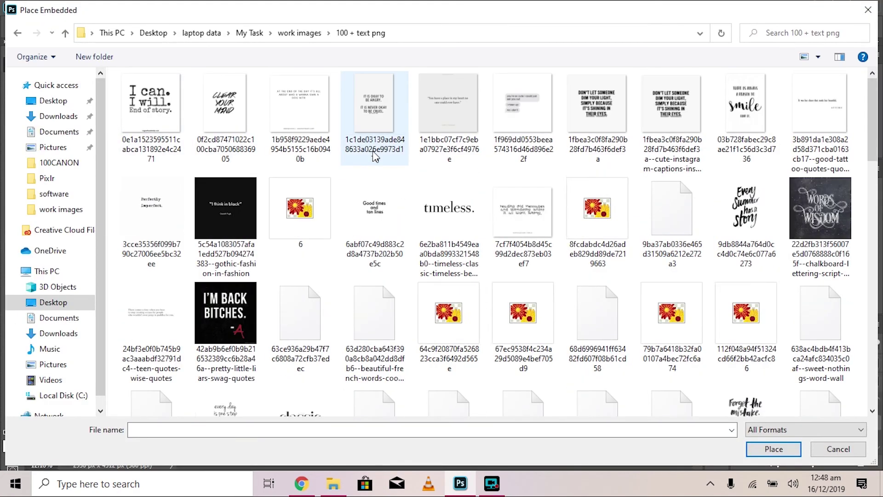
pyautogui.doubleClick(628, 326)
pyautogui.press('Return')
# Set the text layer to Divide blend mode and shrink it into the wall's upper left
pyautogui.hotkey('shift', '+')
pyautogui.hotkey('shift', '+')
pyautogui.hotkey('shift', '+')
pyautogui.hotkey('shift', '+')
pyautogui.hotkey('shift', '+')
pyautogui.hotkey('shift', '+')
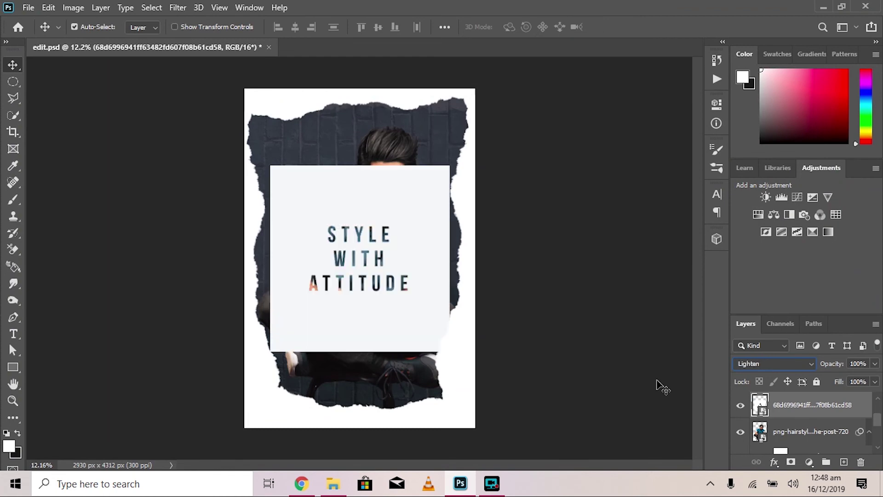
pyautogui.hotkey('shift', '+')
pyautogui.hotkey('shift', '+')
pyautogui.hotkey('shift', '+')
pyautogui.hotkey('shift', '+')
pyautogui.hotkey('shift', '+')
pyautogui.hotkey('shift', '+')
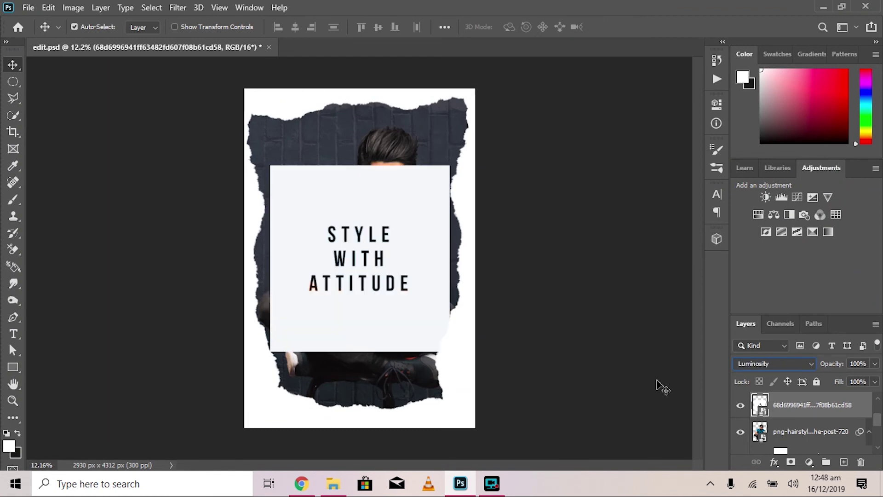
pyautogui.hotkey('shift', '+')
pyautogui.hotkey('ctrl', 't')
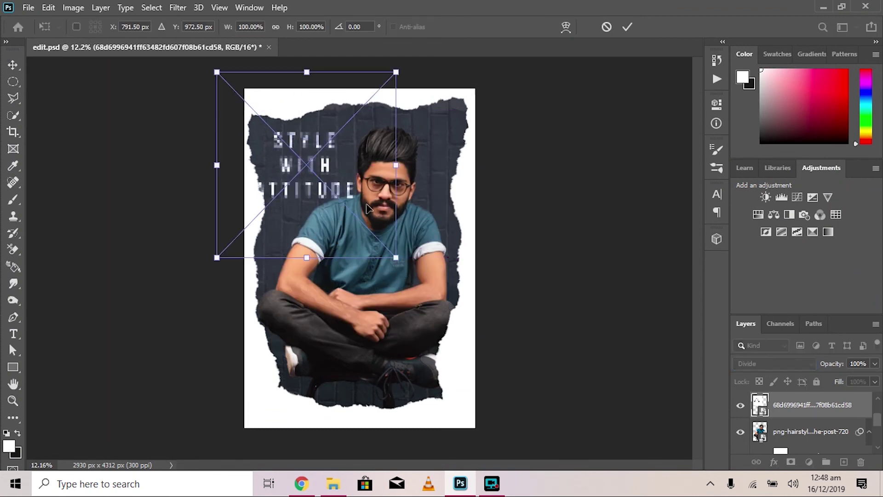
pyautogui.moveTo(395, 255); pyautogui.dragTo(372, 231)
pyautogui.press('Return')
pyautogui.scroll(3, 226, 184)
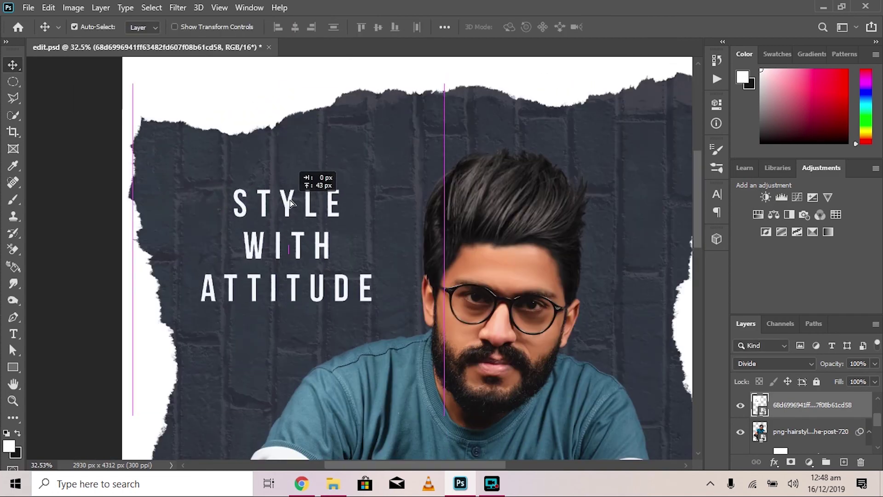
pyautogui.scroll(-4, 450, 247)
pyautogui.scroll(1, 450, 247)
pyautogui.scroll(5, 378, 173)
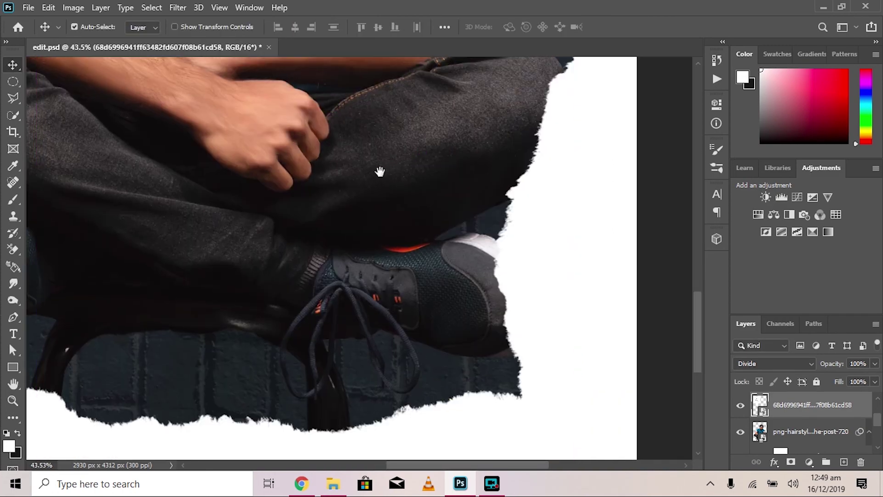
pyautogui.scroll(5, 379, 170)
pyautogui.scroll(5, 436, 214)
pyautogui.scroll(-5, 436, 215)
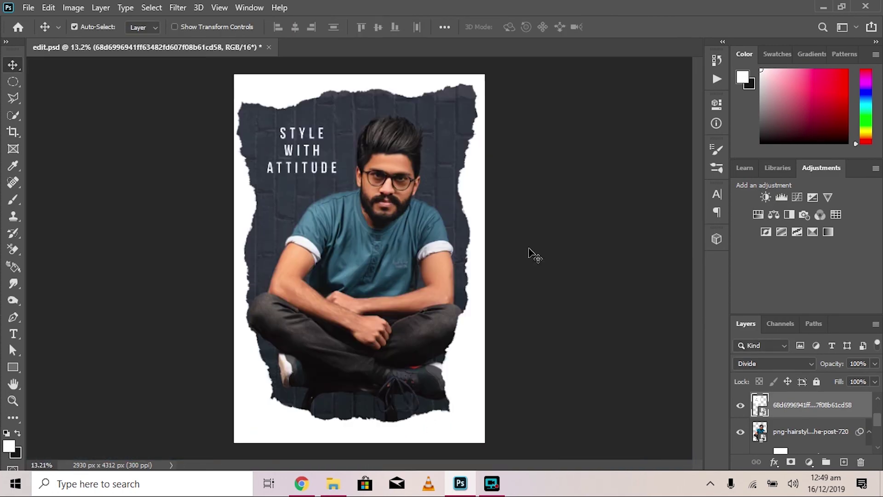
# Show Layer 2 copy 3, convert it to a smart object, then split it back into layers
pyautogui.click(740, 407)
pyautogui.click(791, 405)
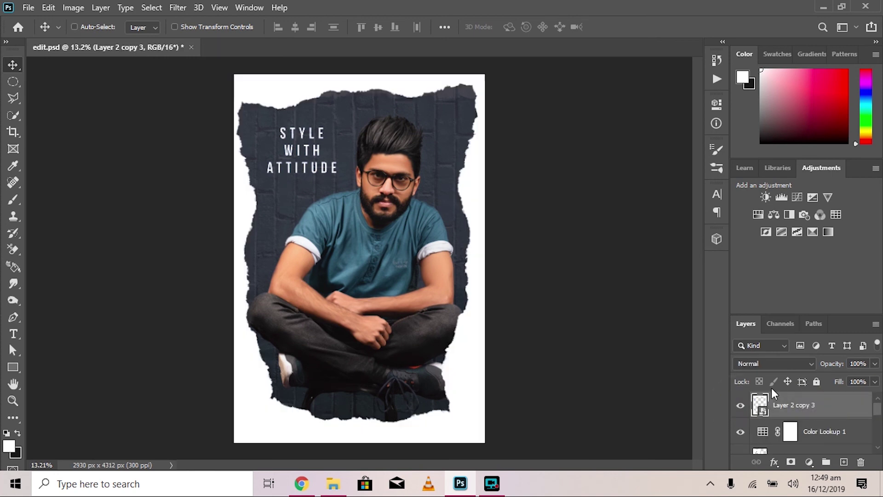
pyautogui.hotkey('ctrl', '[')
pyautogui.hotkey('ctrl', '[')
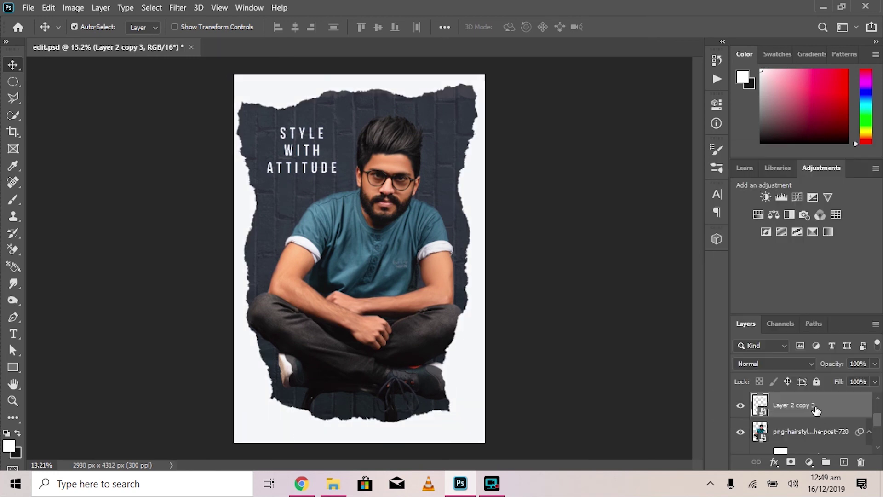
pyautogui.rightClick(792, 404)
pyautogui.click(670, 264)
pyautogui.rightClick(825, 404)
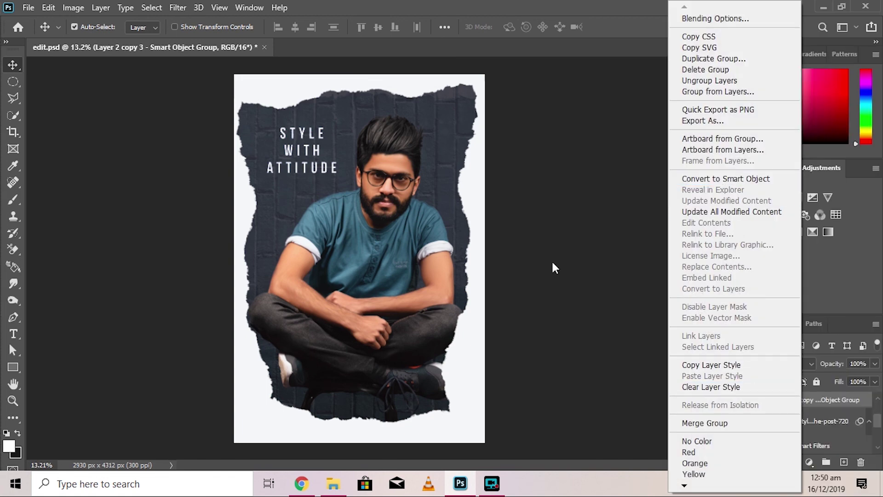
pyautogui.rightClick(824, 414)
pyautogui.click(741, 80)
# Move Layer 2 copy 2 below Layer 2 in the layer stack
pyautogui.click(479, 330)
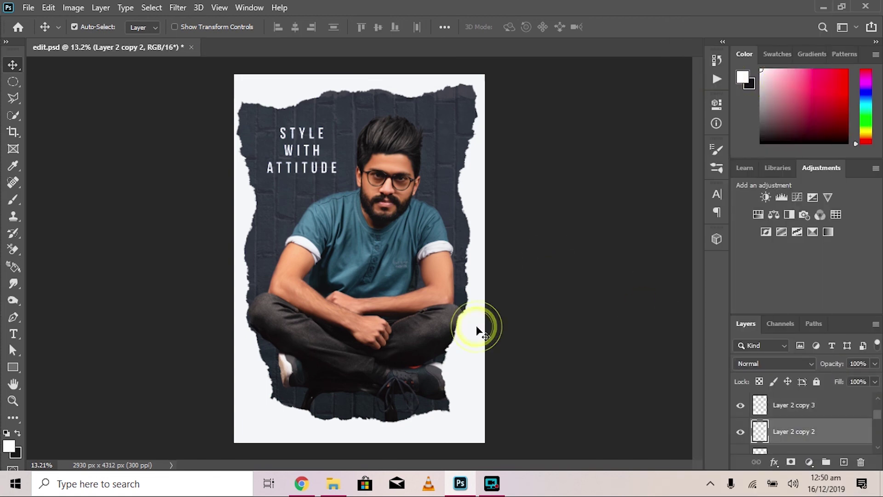
pyautogui.hotkey('ctrl', '[')
pyautogui.click(432, 378)
# Rerun Camera Raw on the man's photo, setting Blues luminance and saturation to +2
pyautogui.click(375, 227)
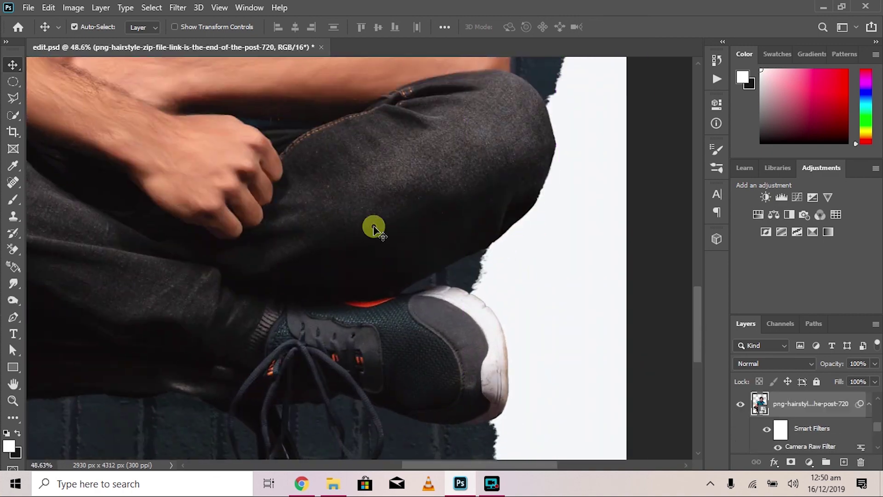
pyautogui.click(177, 7)
pyautogui.click(233, 85)
pyautogui.click(546, 207)
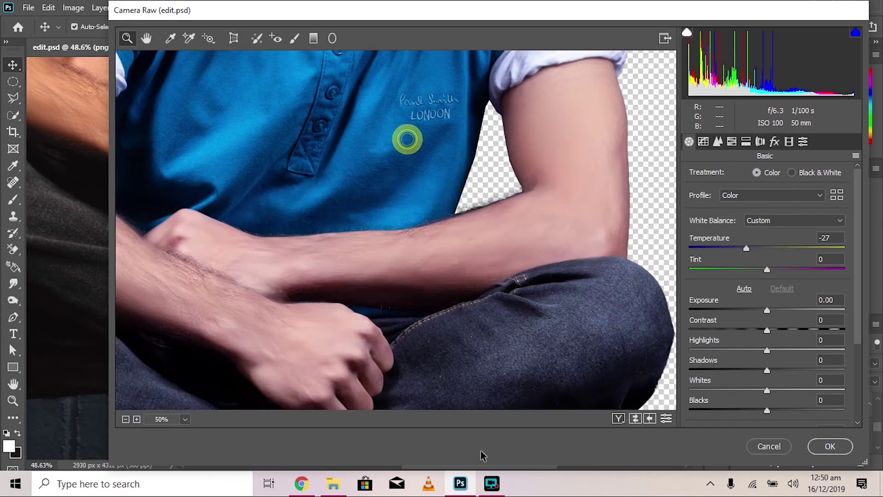
pyautogui.moveTo(404, 138); pyautogui.dragTo(446, 290)
pyautogui.click(731, 141)
pyautogui.moveTo(771, 330); pyautogui.dragTo(756, 330)
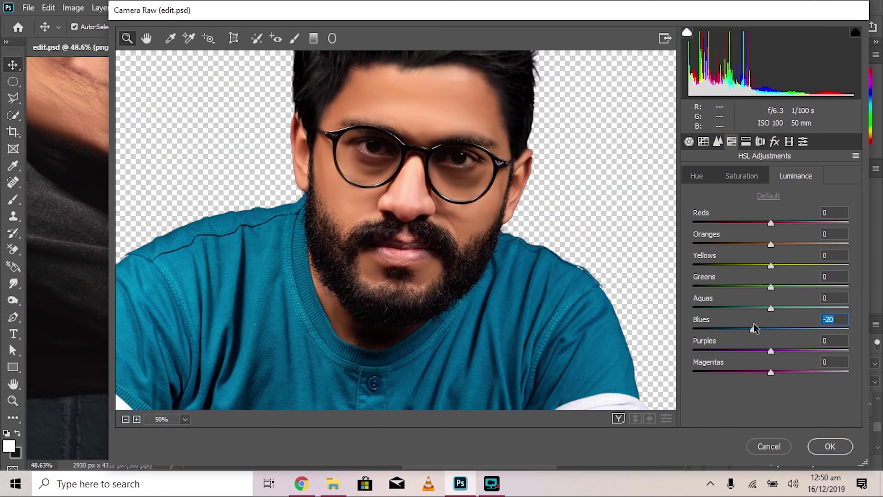
pyautogui.moveTo(585, 368); pyautogui.dragTo(542, 223)
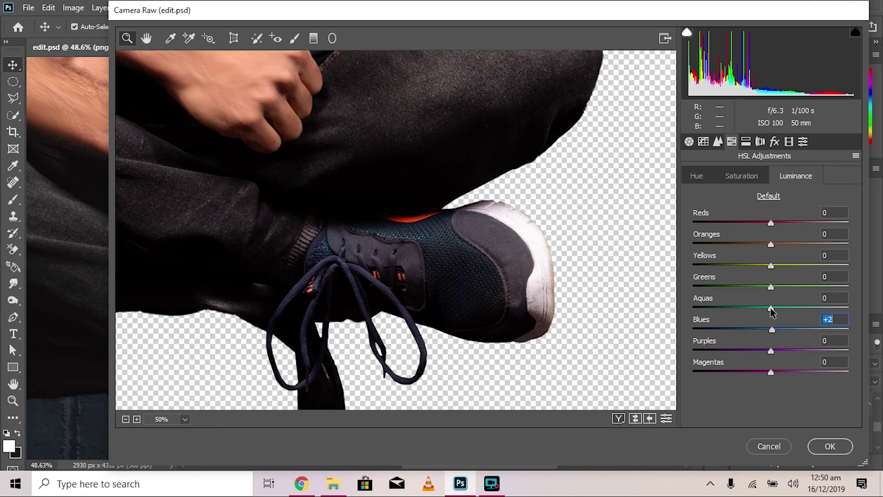
pyautogui.hotkey('ctrl', 'alt', 'shift', 's')
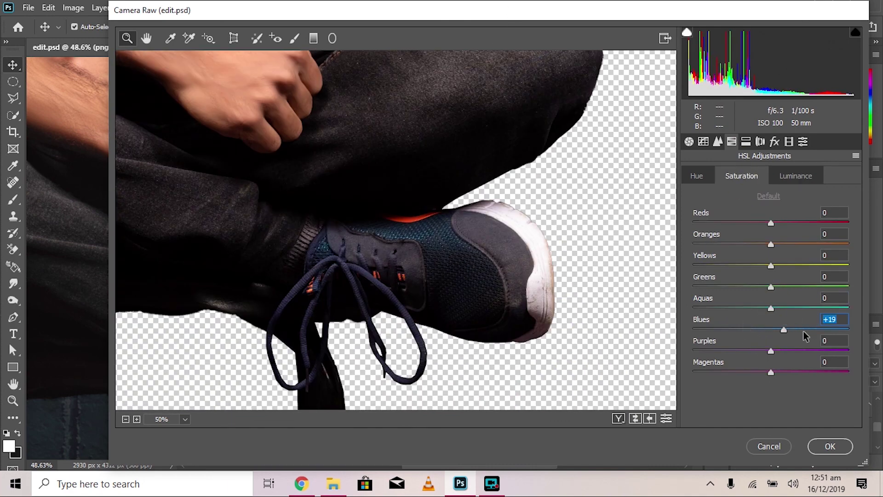
pyautogui.keyDown('alt'); pyautogui.click(493, 261); pyautogui.keyUp('alt')
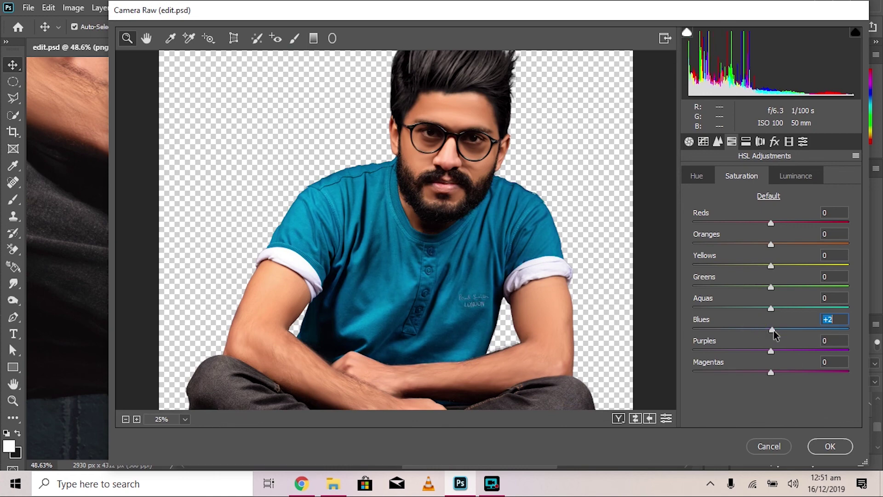
pyautogui.click(818, 455)
pyautogui.hotkey('ctrl', '0')
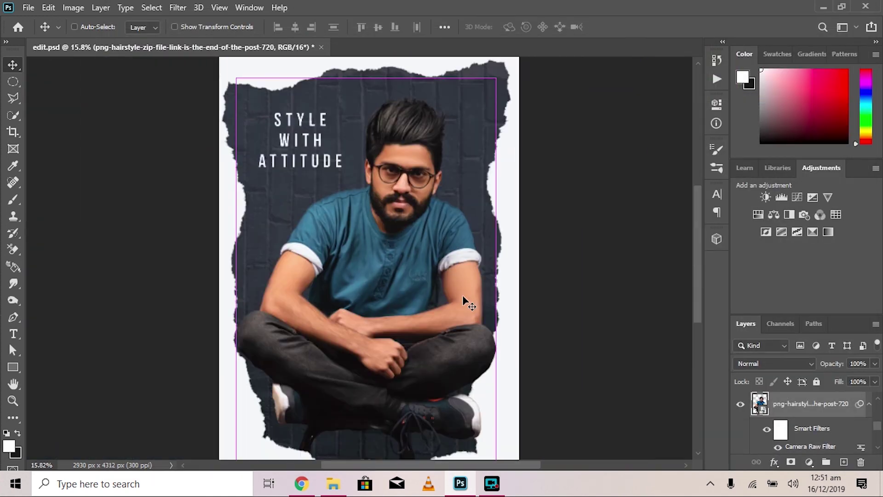
pyautogui.hotkey('ctrl', '-')
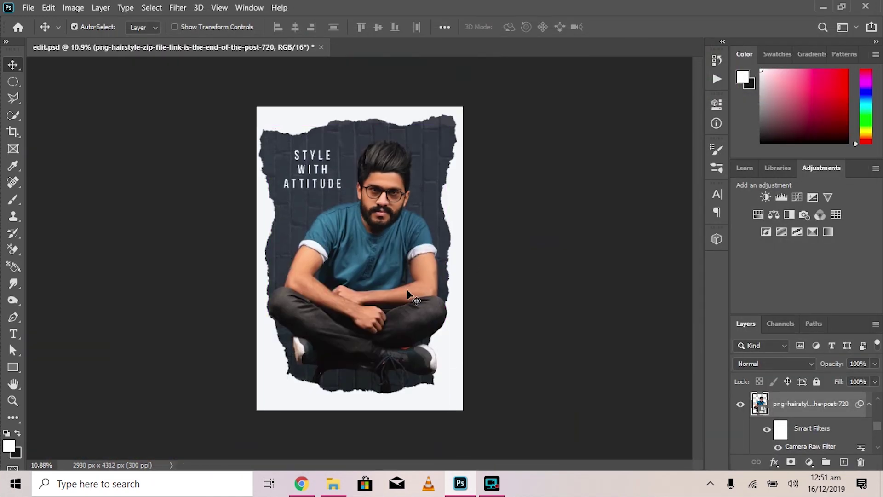
pyautogui.moveTo(407, 294); pyautogui.dragTo(416, 359)
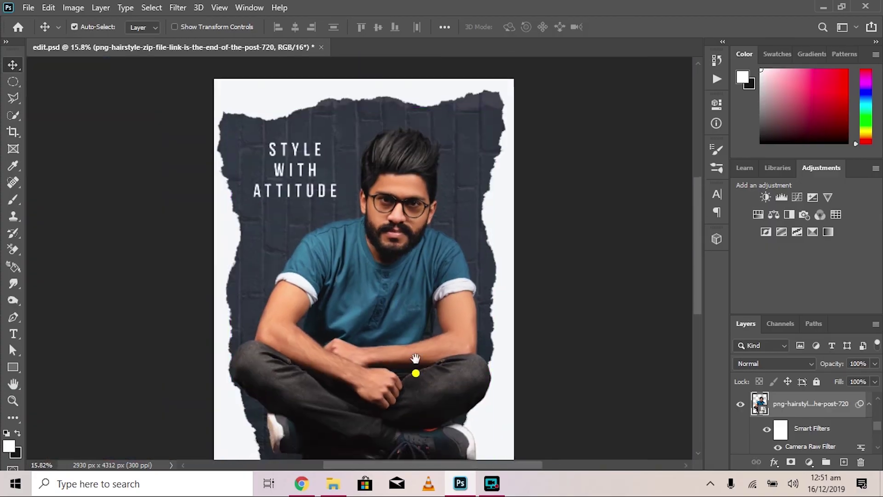